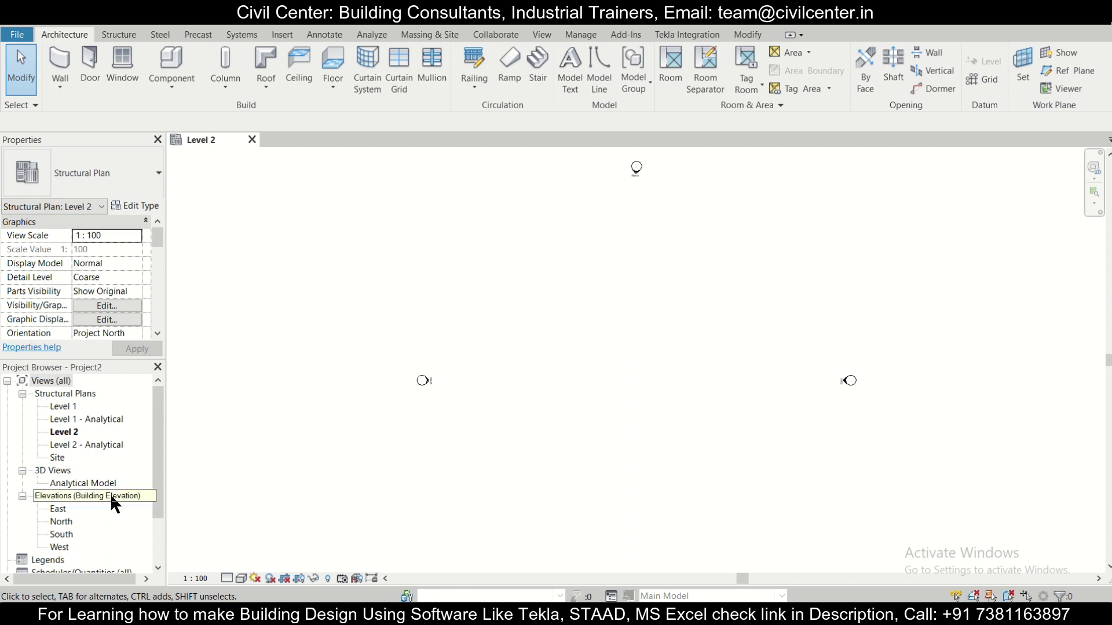
Open the North elevation view and set the elevation of Level 2 to 1500
{"action": "double_click", "coordinate": [63, 521]}
{"action": "scroll", "coordinate": [670, 359], "scroll_direction": "down", "scroll_amount": 3}
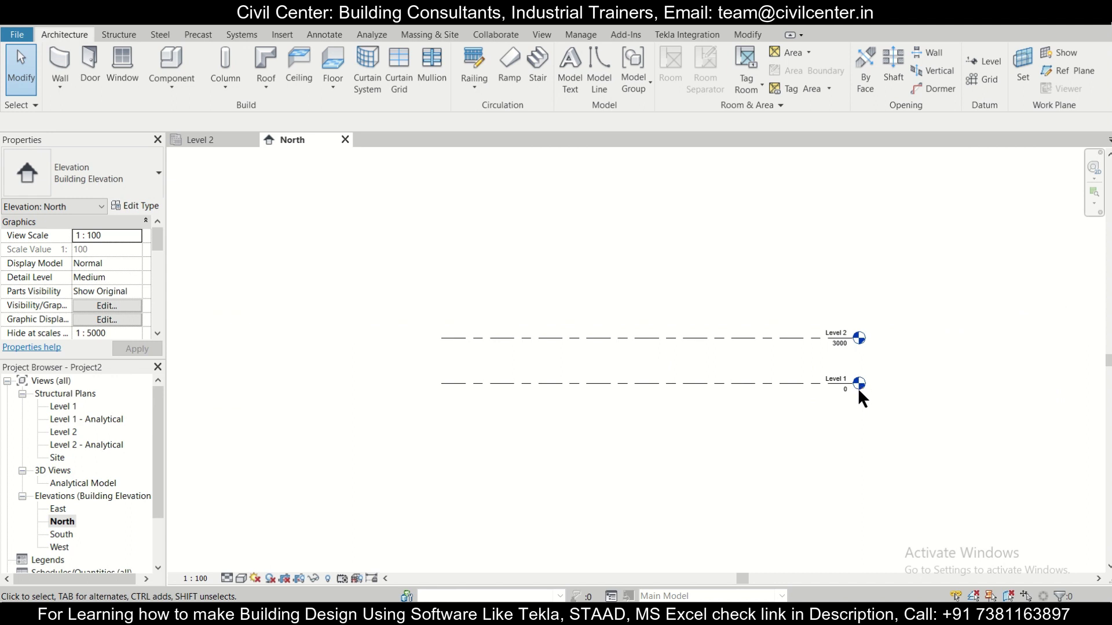
{"action": "scroll", "coordinate": [857, 388], "scroll_direction": "up", "scroll_amount": 4}
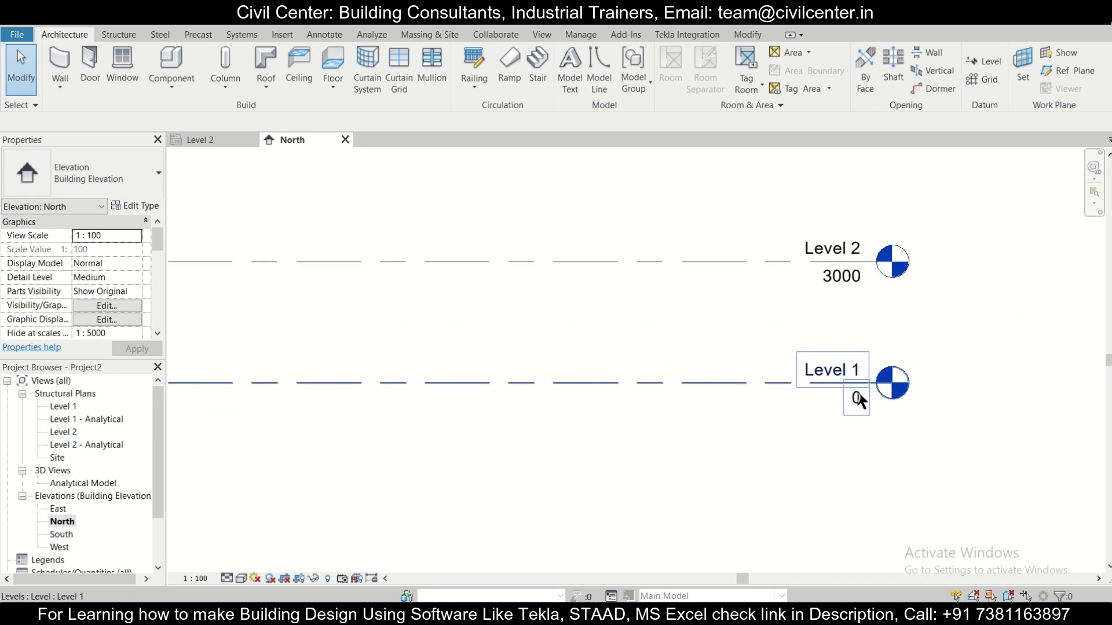
{"action": "double_click", "coordinate": [850, 278]}
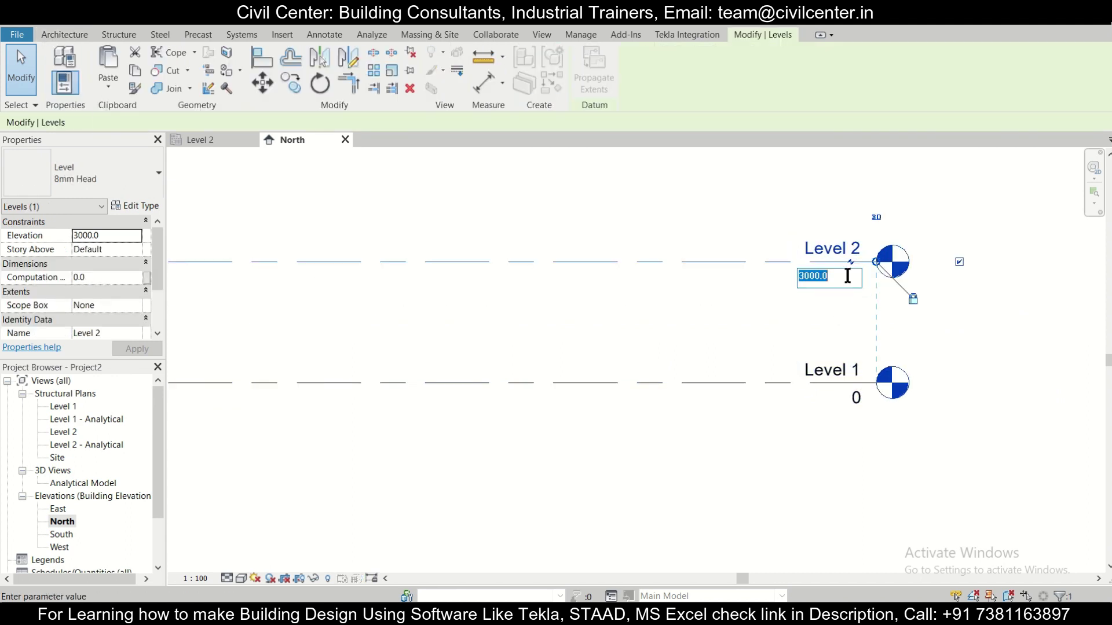
{"action": "type", "text": "1500"}
{"action": "key", "text": "Return"}
{"action": "scroll", "coordinate": [782, 327], "scroll_direction": "down", "scroll_amount": 2}
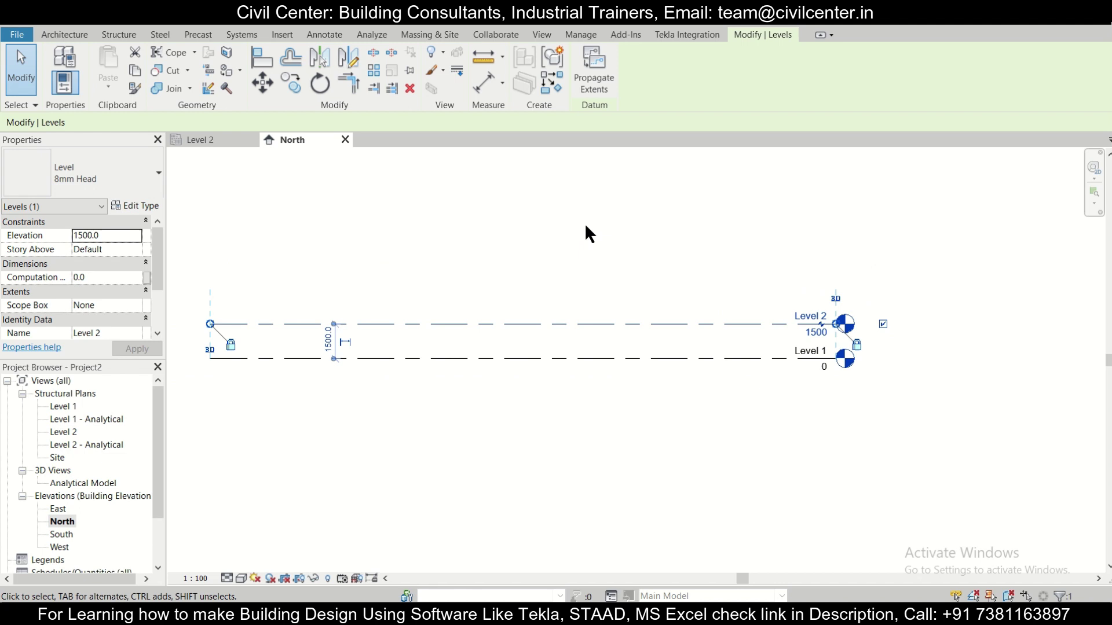
Add a new level 4000 above Level 2 by picking its line with the Level tool
{"action": "left_click", "coordinate": [120, 33]}
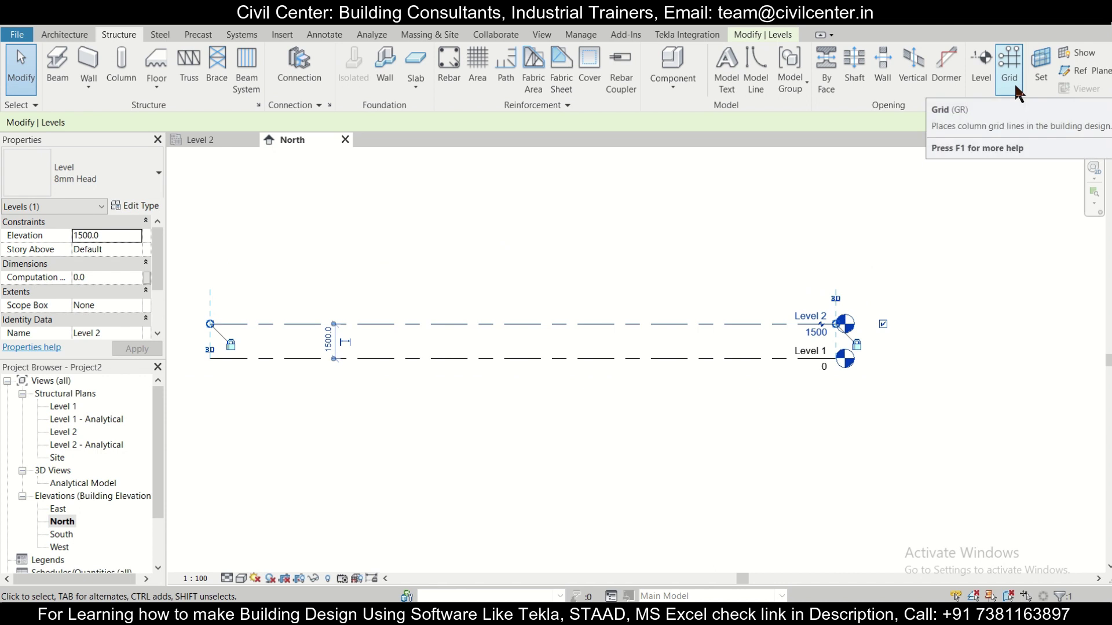
{"action": "left_click", "coordinate": [988, 69]}
{"action": "left_click", "coordinate": [597, 55]}
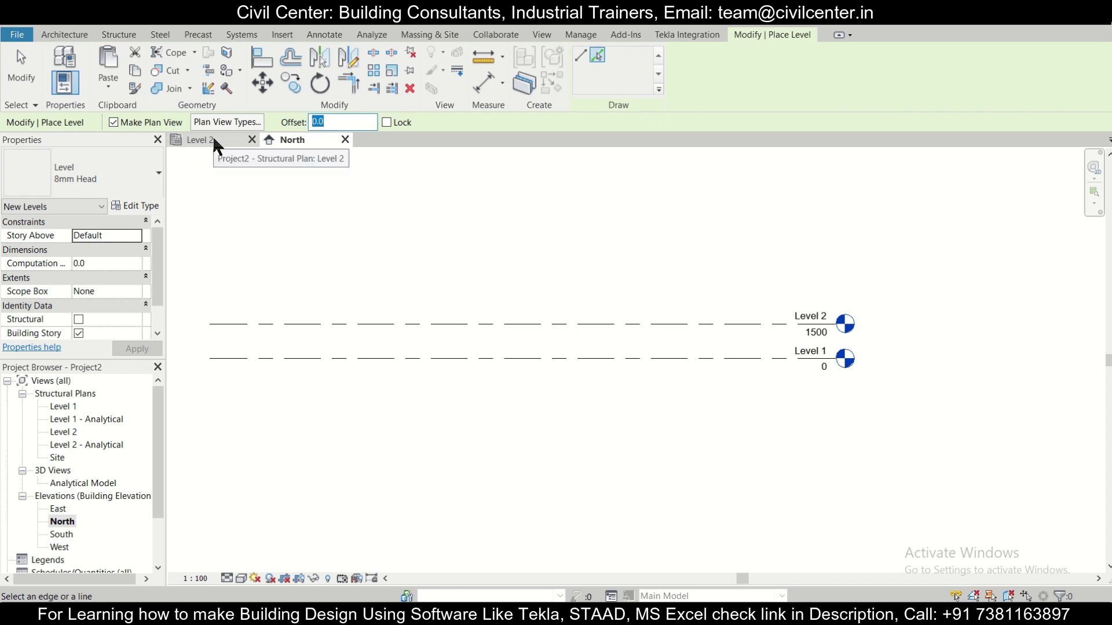
{"action": "type", "text": "4000"}
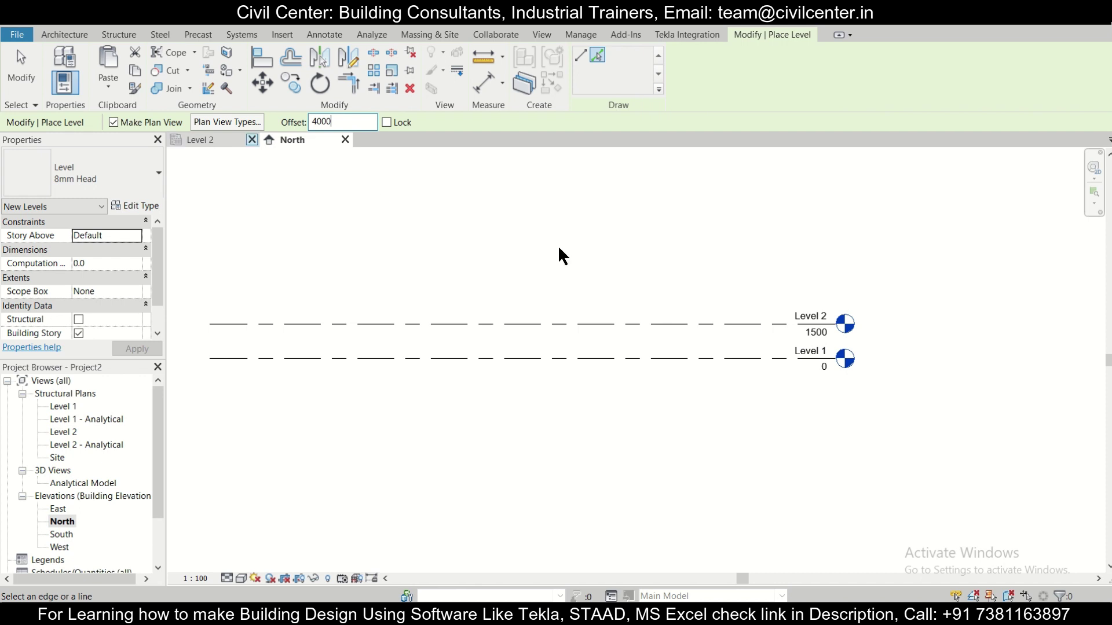
{"action": "scroll", "coordinate": [554, 242], "scroll_direction": "down", "scroll_amount": 3}
{"action": "middle_click_drag", "start_coordinate": [553, 242], "coordinate": [582, 298]}
{"action": "scroll", "coordinate": [560, 432], "scroll_direction": "up", "scroll_amount": 2}
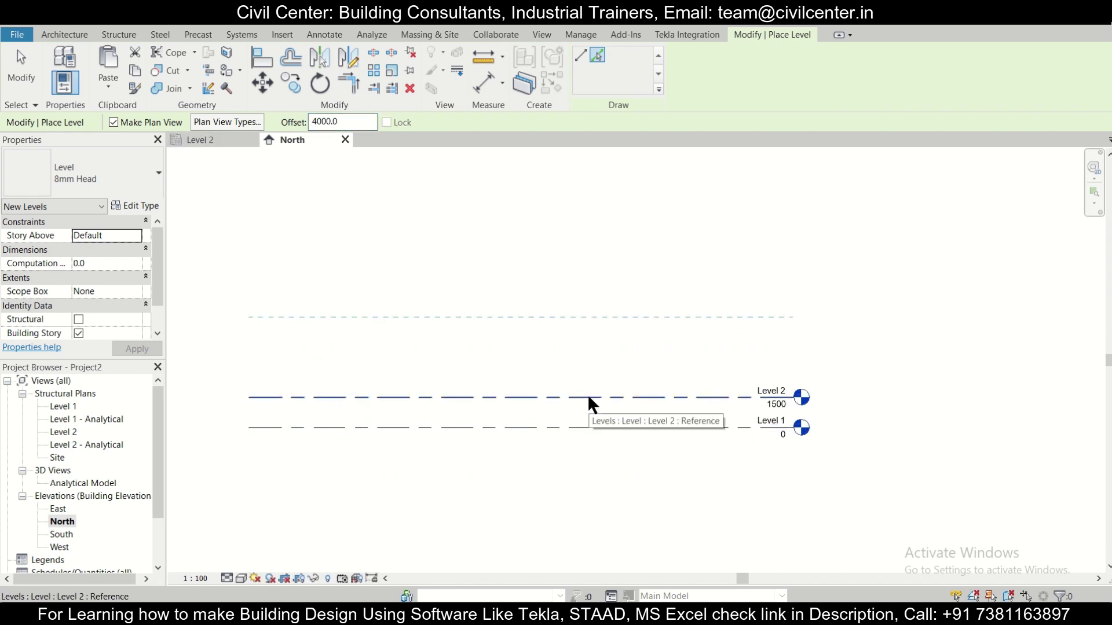
{"action": "left_click", "coordinate": [588, 398]}
Add another level 1500 above Level 3 by offsetting from its line
{"action": "double_click", "coordinate": [324, 122]}
{"action": "type", "text": "1"}
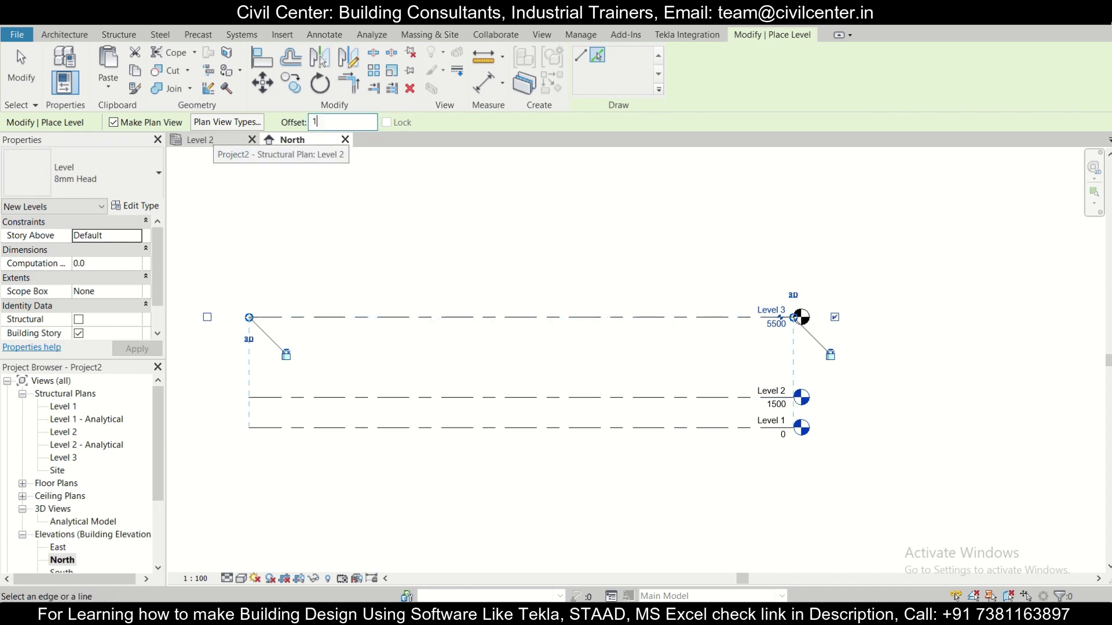
{"action": "type", "text": "500"}
{"action": "left_click", "coordinate": [449, 316]}
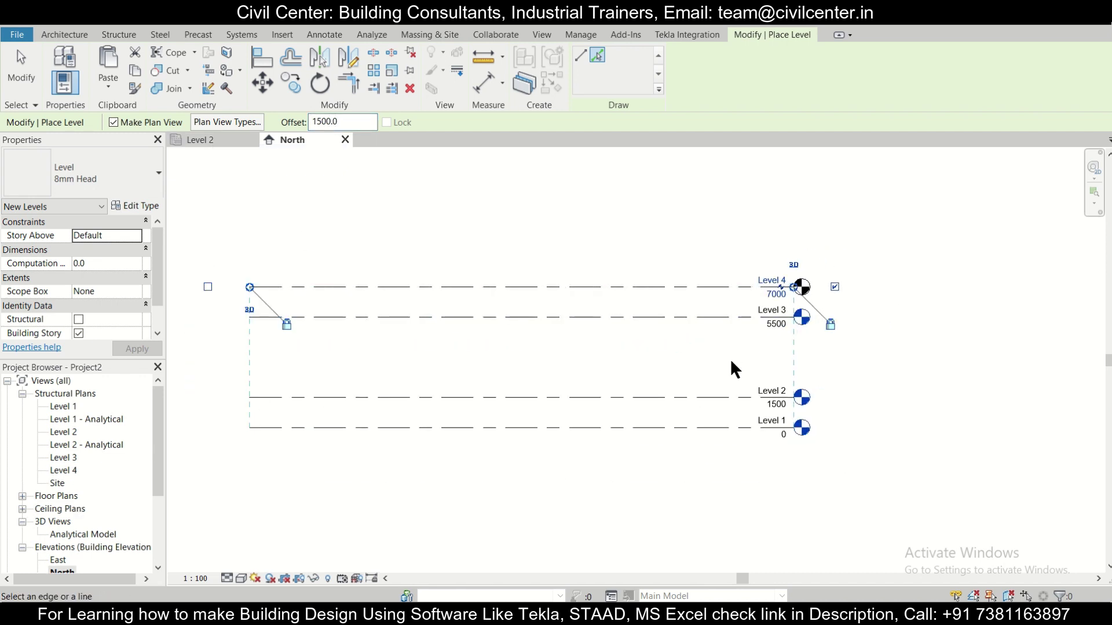
{"action": "middle_click_drag", "start_coordinate": [731, 362], "coordinate": [790, 357]}
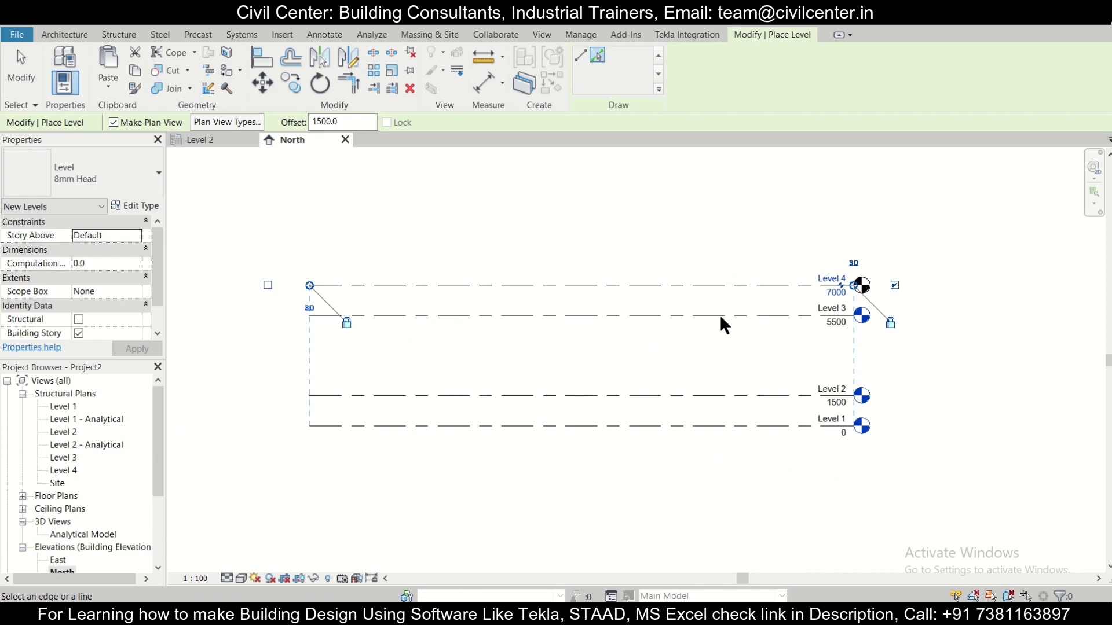
In the Level 1 structural plan, draw a vertical grid line and a shorter horizontal grid line starting from its upper end
{"action": "double_click", "coordinate": [65, 407]}
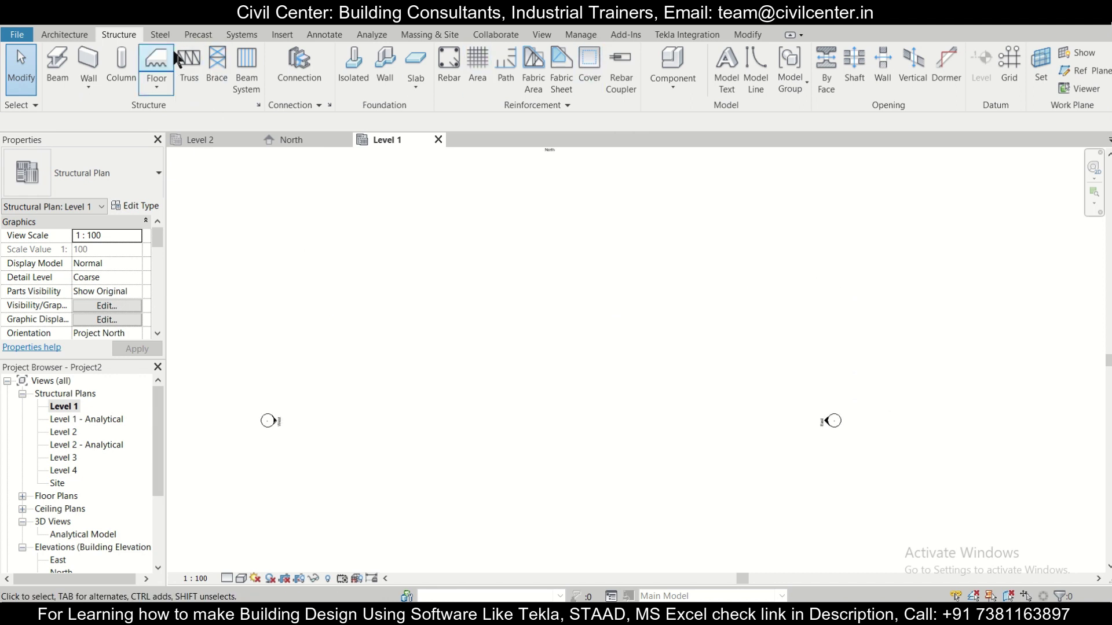
{"action": "left_click", "coordinate": [1008, 65]}
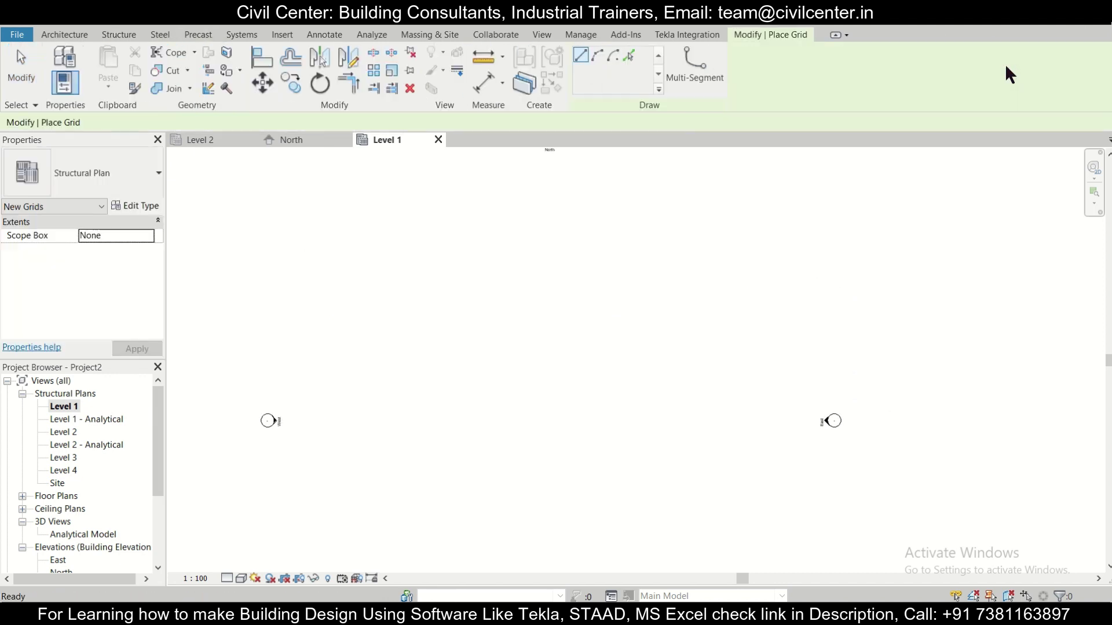
{"action": "scroll", "coordinate": [384, 421], "scroll_direction": "up", "scroll_amount": 1}
{"action": "scroll", "coordinate": [385, 422], "scroll_direction": "down", "scroll_amount": 1}
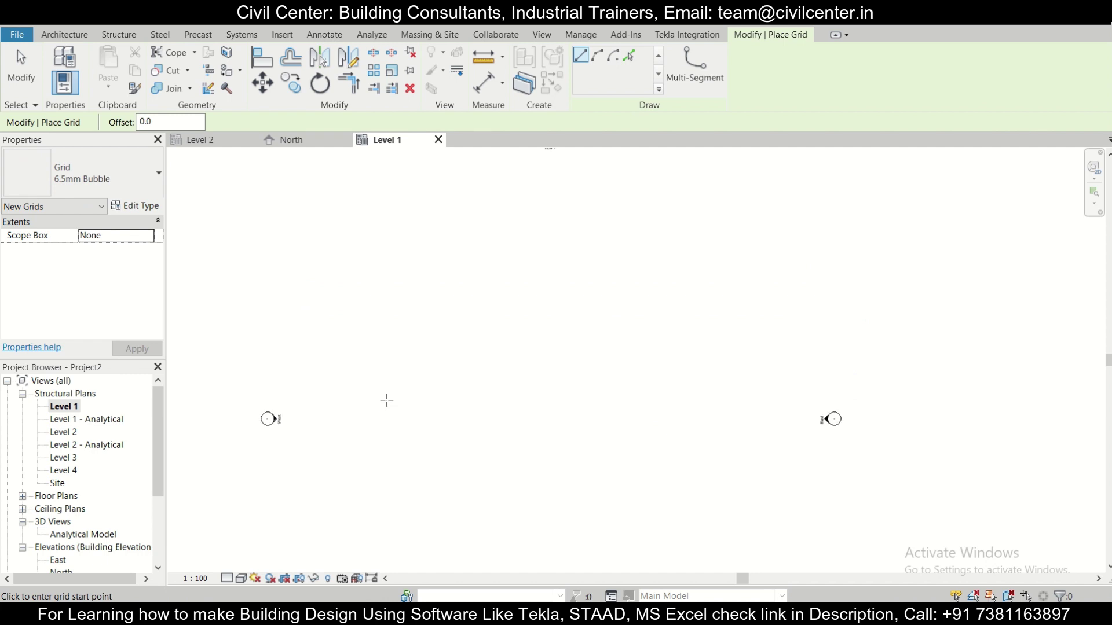
{"action": "left_click", "coordinate": [403, 248]}
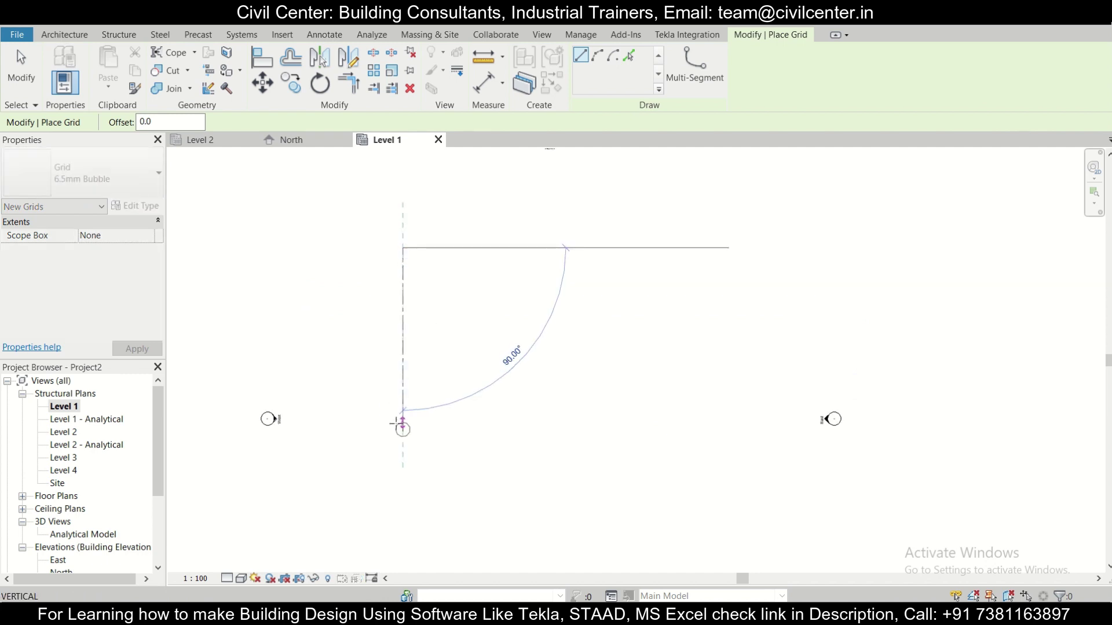
{"action": "left_click", "coordinate": [403, 462]}
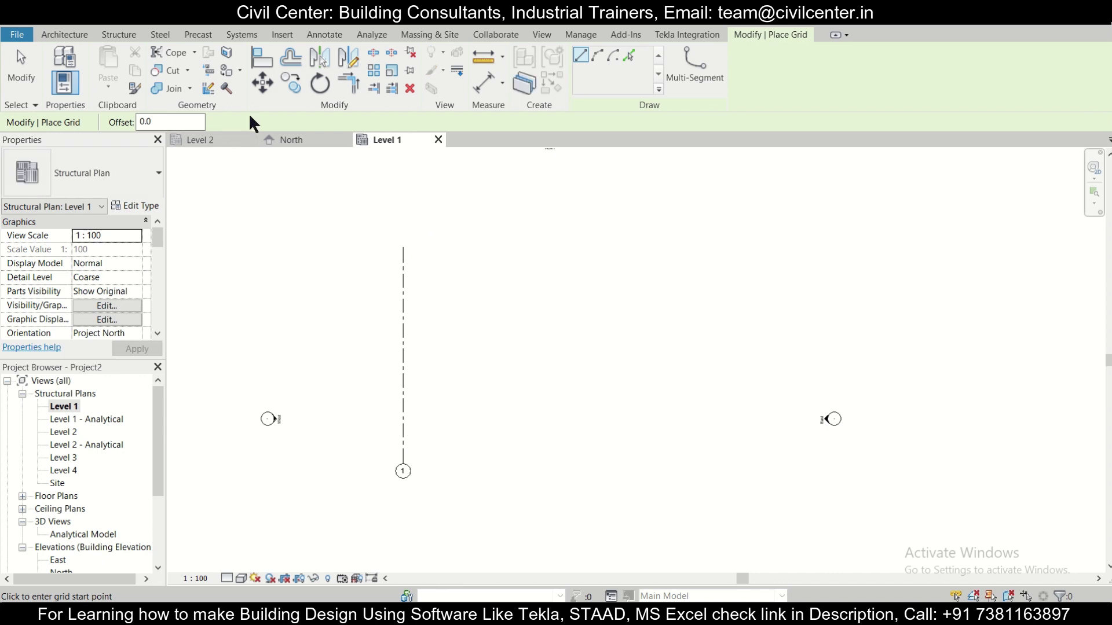
{"action": "left_click", "coordinate": [403, 248]}
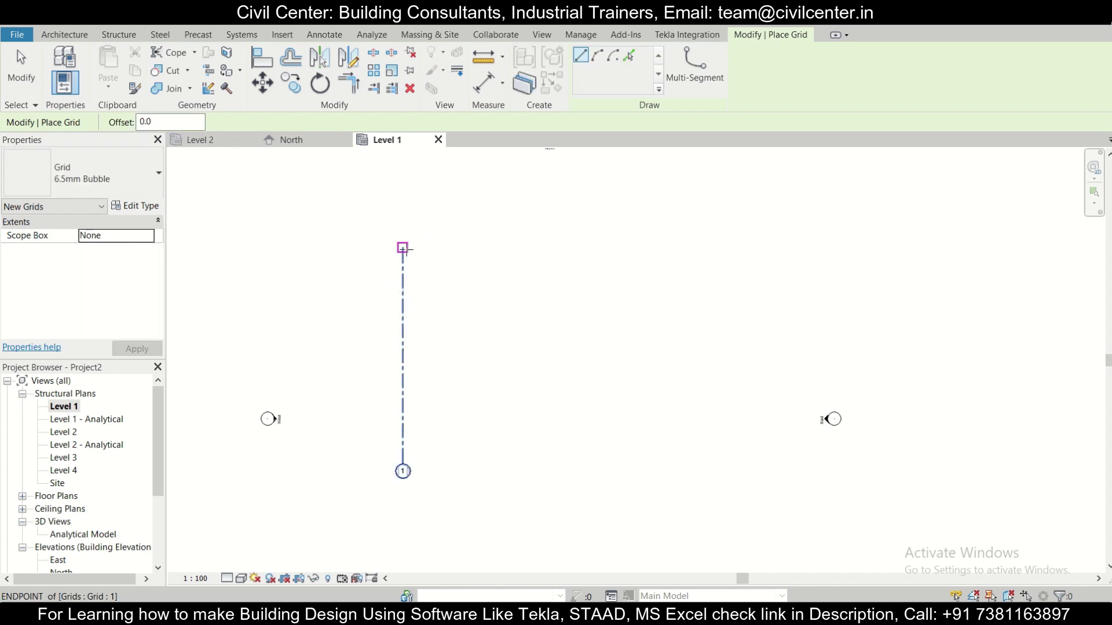
{"action": "left_click", "coordinate": [590, 253]}
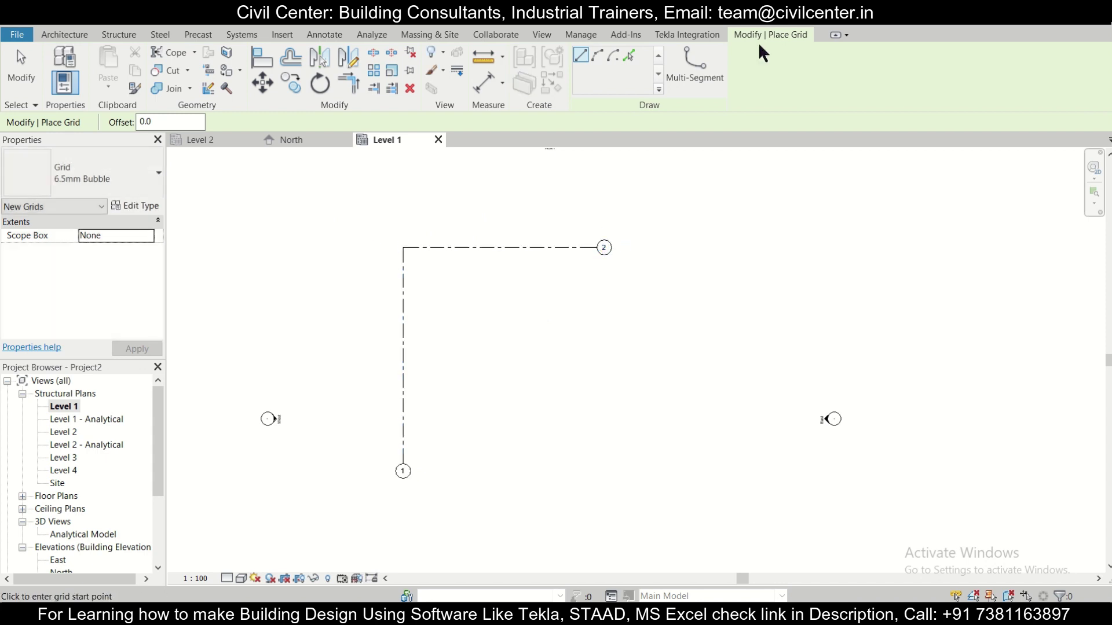
Add three horizontal grid lines below grid 2, each offset 2000 from the previous one, using Pick Lines
{"action": "left_click", "coordinate": [633, 53]}
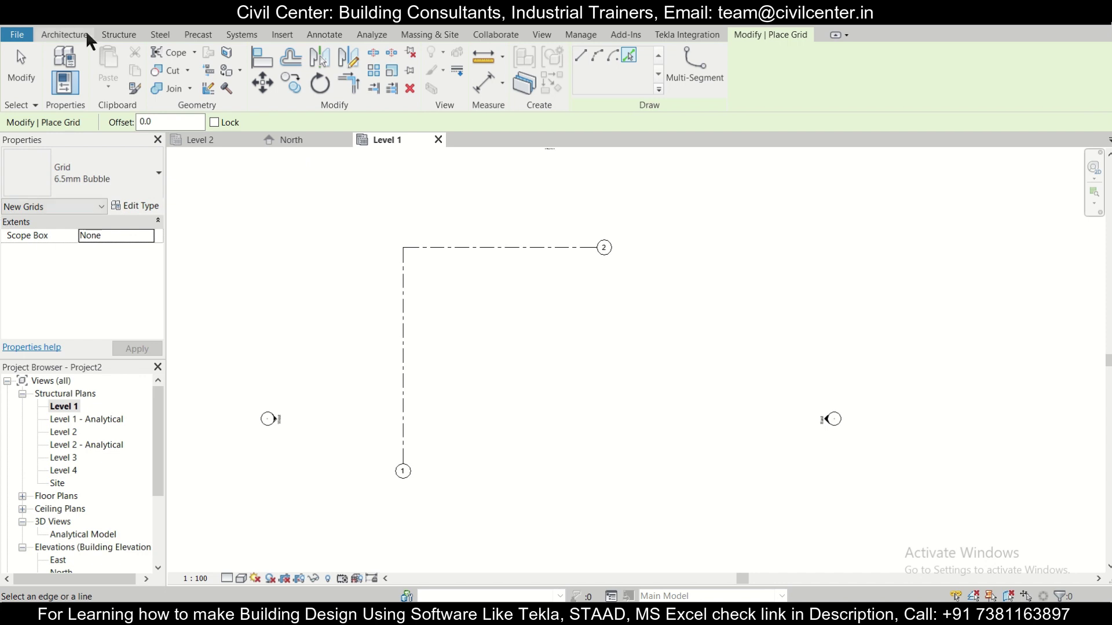
{"action": "double_click", "coordinate": [149, 122]}
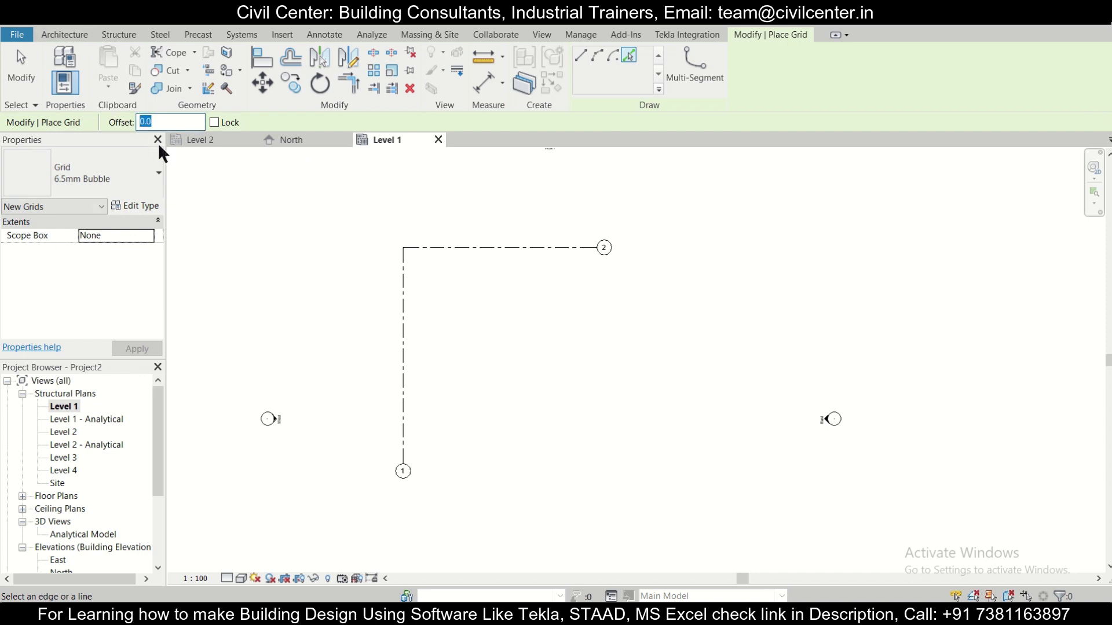
{"action": "type", "text": "2000"}
{"action": "left_click", "coordinate": [516, 249]}
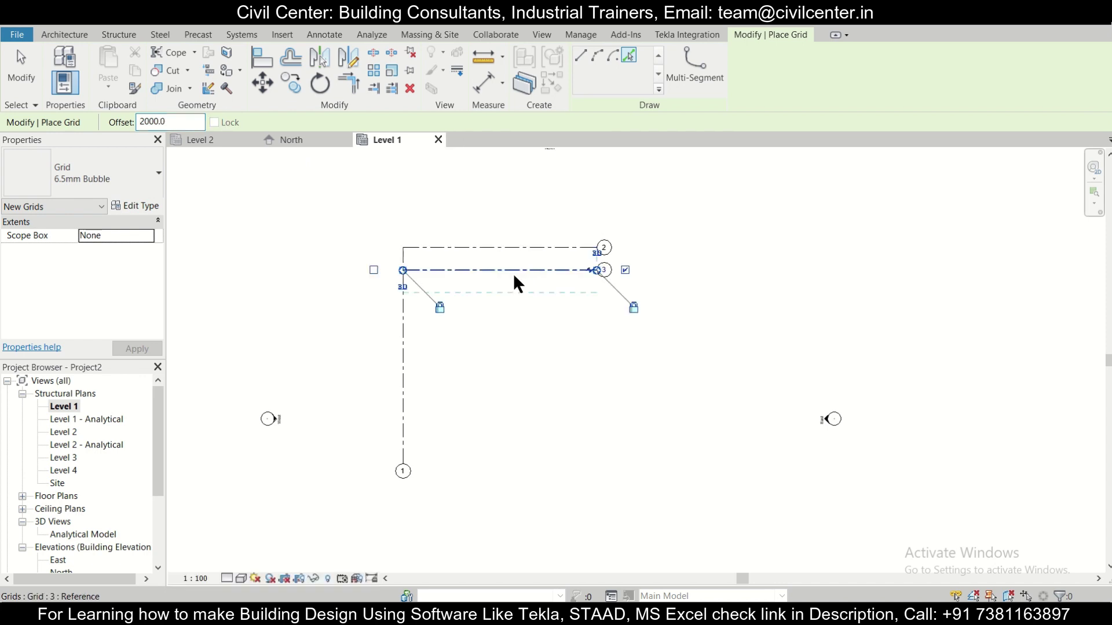
{"action": "left_click", "coordinate": [517, 269]}
{"action": "left_click", "coordinate": [513, 293]}
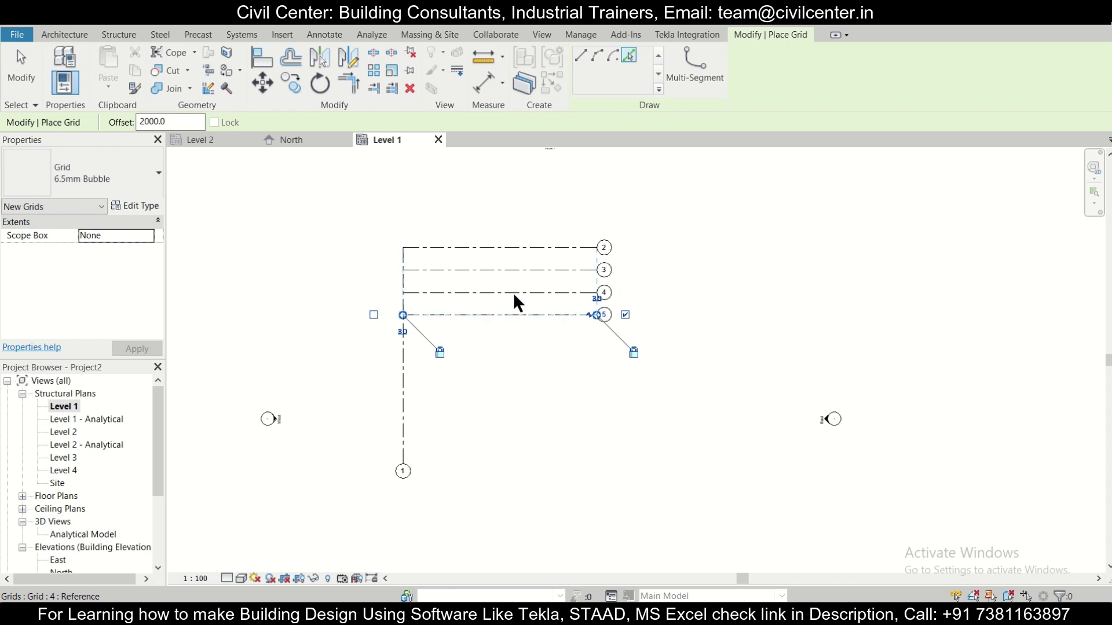
Add two vertical grid lines to the right of grid 1 at successive offsets of 2000
{"action": "left_click", "coordinate": [407, 290]}
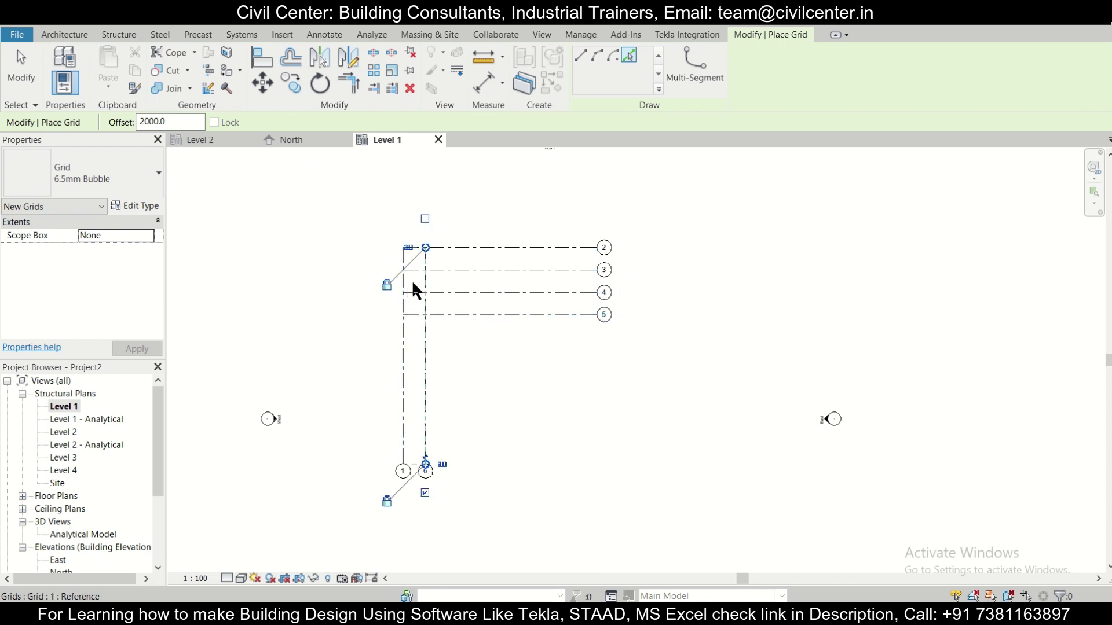
{"action": "left_click", "coordinate": [429, 288]}
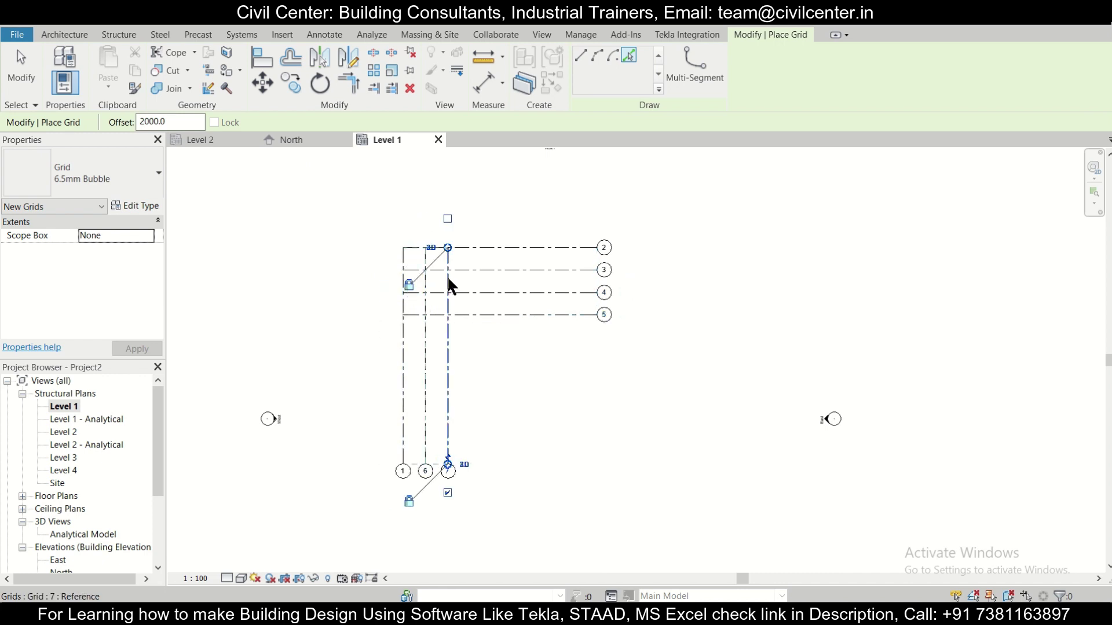
{"action": "scroll", "coordinate": [403, 255], "scroll_direction": "up", "scroll_amount": 2}
{"action": "scroll", "coordinate": [475, 260], "scroll_direction": "down", "scroll_amount": 2}
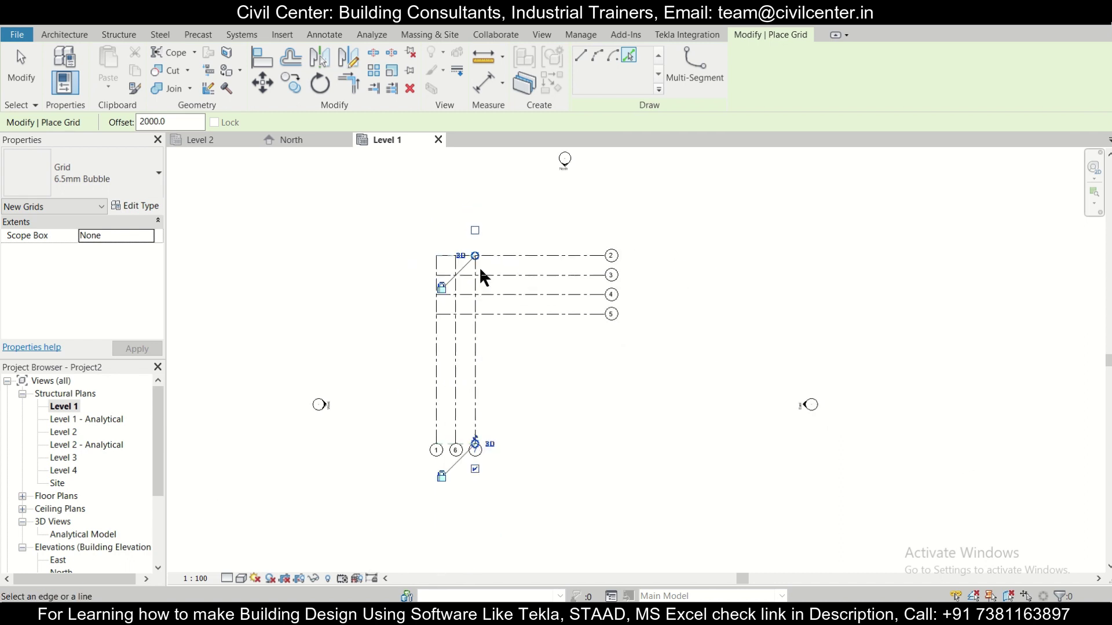
{"action": "scroll", "coordinate": [447, 256], "scroll_direction": "up", "scroll_amount": 2}
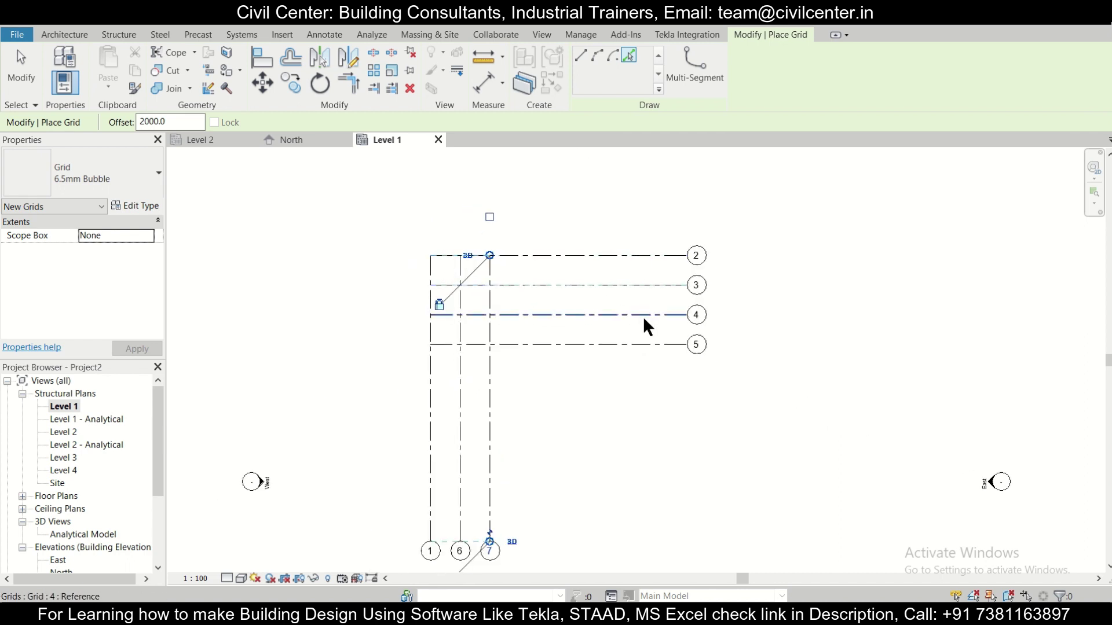
{"action": "left_click", "coordinate": [666, 255]}
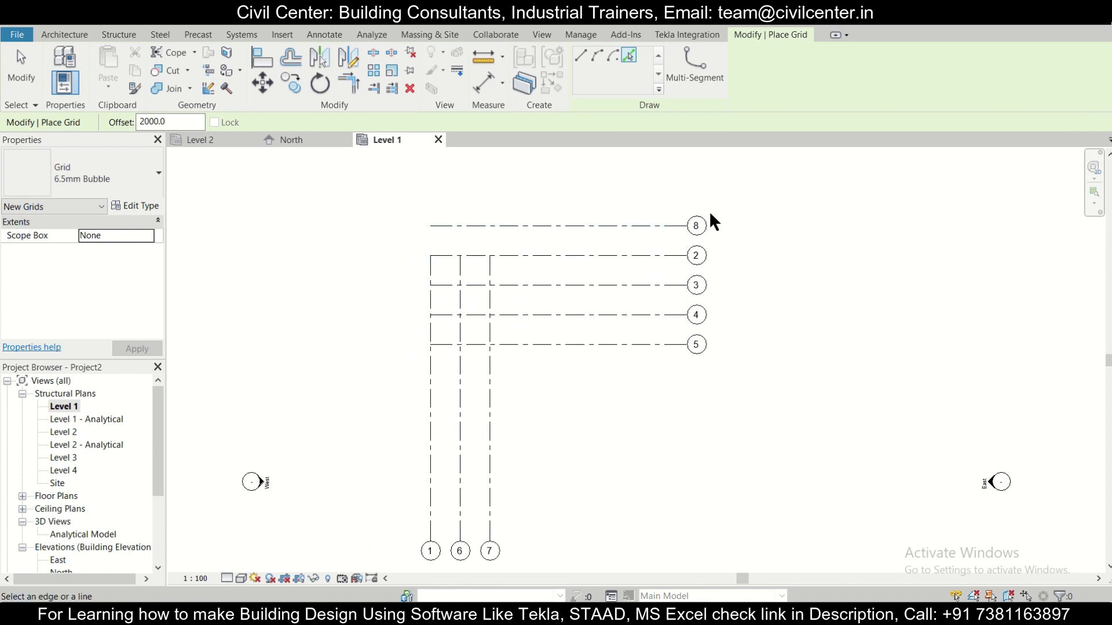
{"action": "key", "text": "ctrl+z"}
{"action": "key", "text": "Escape"}
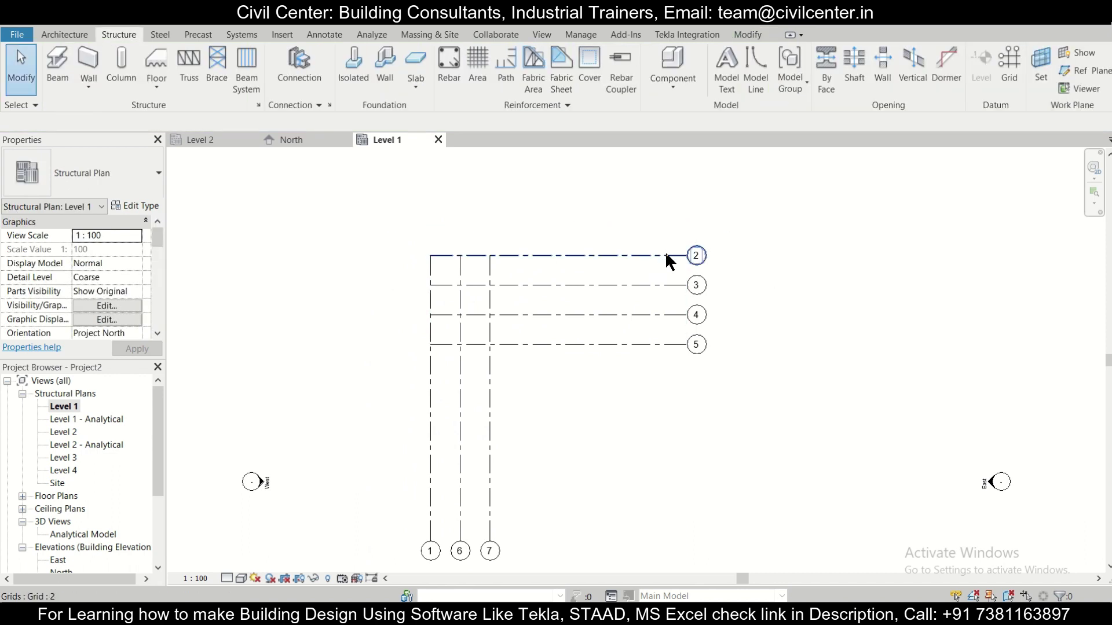
Shorten the horizontal grids to end just past grid 7 and the vertical grids to end just below grid 5
{"action": "left_click", "coordinate": [688, 259]}
{"action": "left_click_drag", "start_coordinate": [688, 259], "coordinate": [530, 276]}
{"action": "left_click", "coordinate": [530, 277]}
{"action": "left_click", "coordinate": [430, 544]}
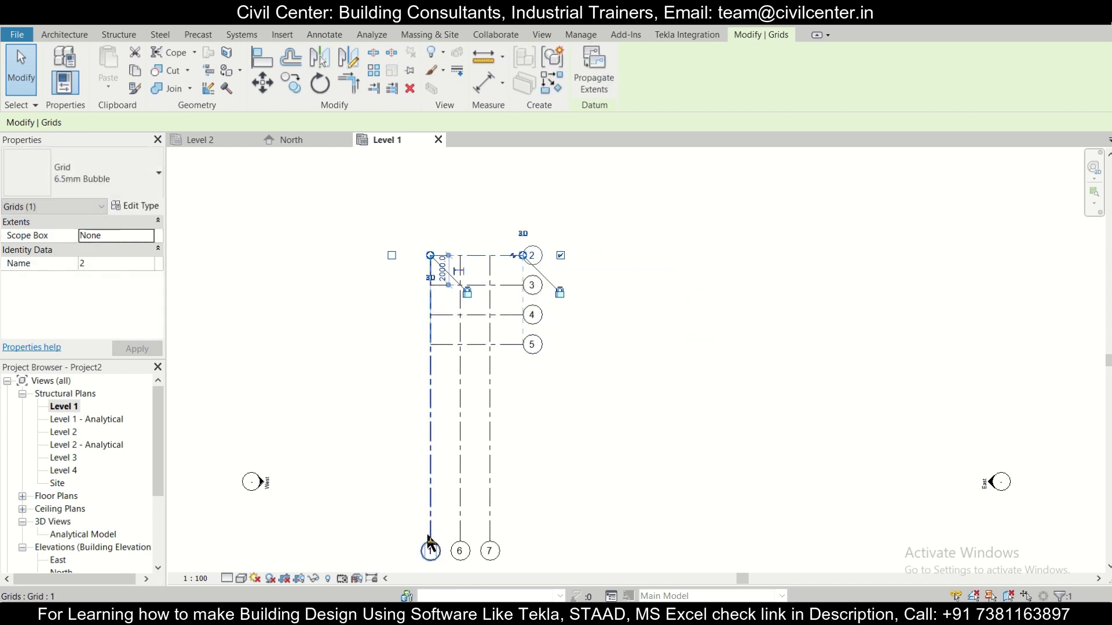
{"action": "left_click_drag", "start_coordinate": [431, 544], "coordinate": [458, 365]}
{"action": "left_click", "coordinate": [567, 373]}
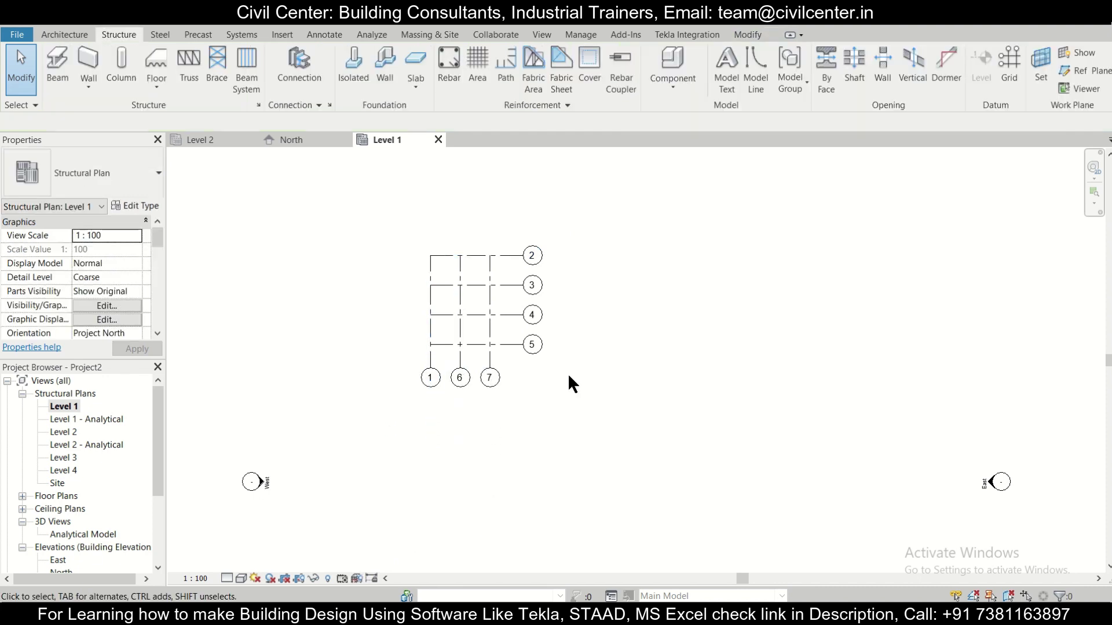
Start placing a structural column and open the family file browser from the UC305x305x97 type properties
{"action": "scroll", "coordinate": [434, 255], "scroll_direction": "up", "scroll_amount": 6}
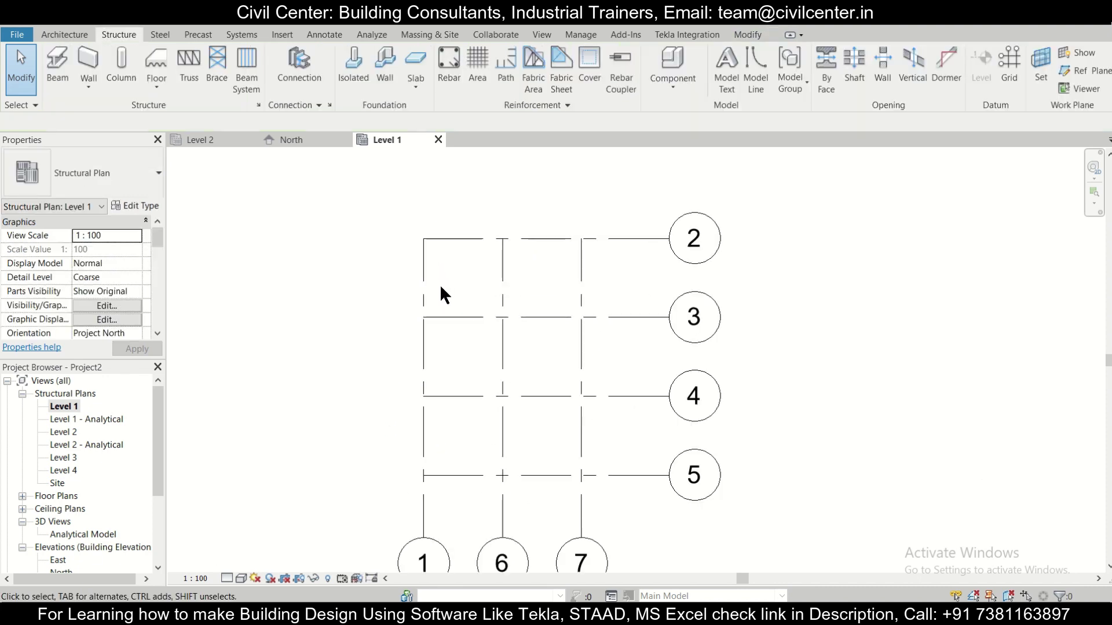
{"action": "scroll", "coordinate": [439, 289], "scroll_direction": "down", "scroll_amount": 2}
{"action": "scroll", "coordinate": [437, 291], "scroll_direction": "up", "scroll_amount": 1}
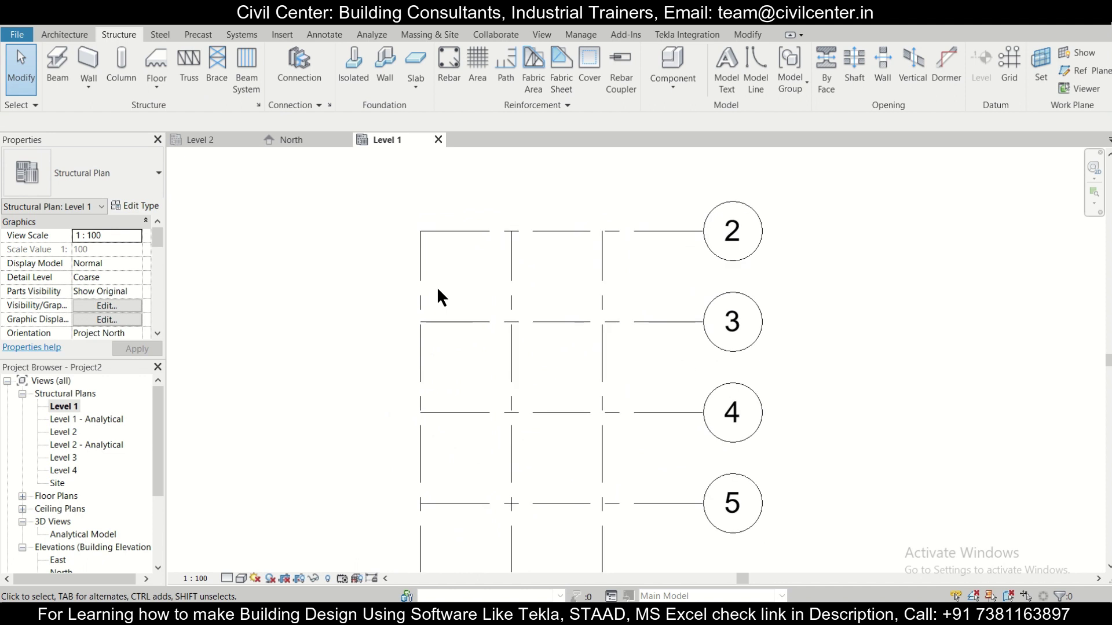
{"action": "left_click", "coordinate": [111, 66]}
{"action": "left_click", "coordinate": [134, 179]}
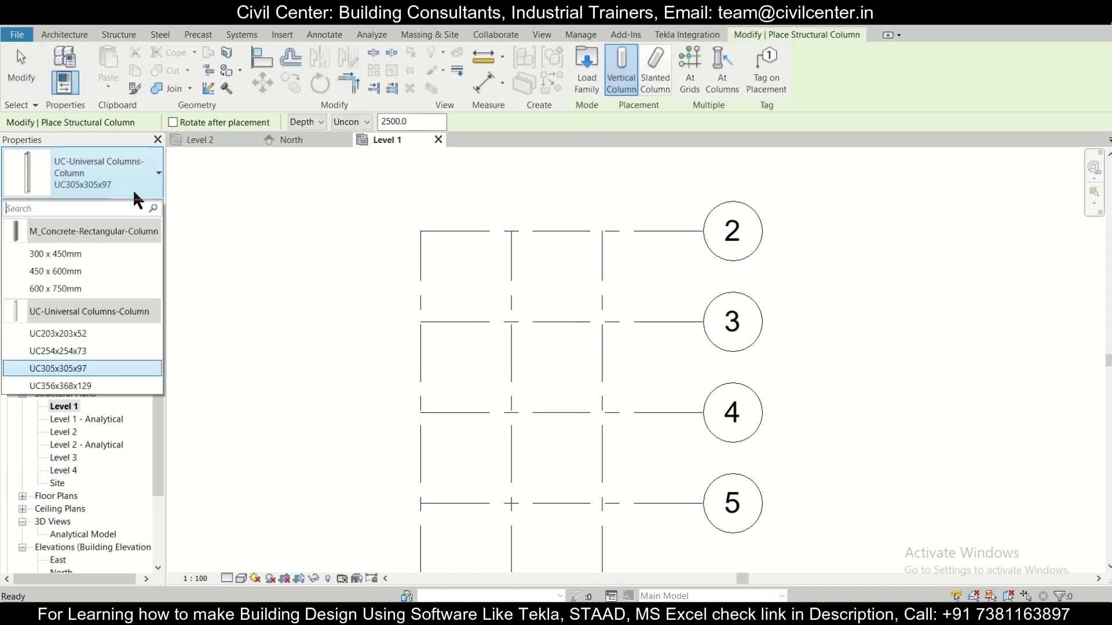
{"action": "left_click", "coordinate": [74, 54]}
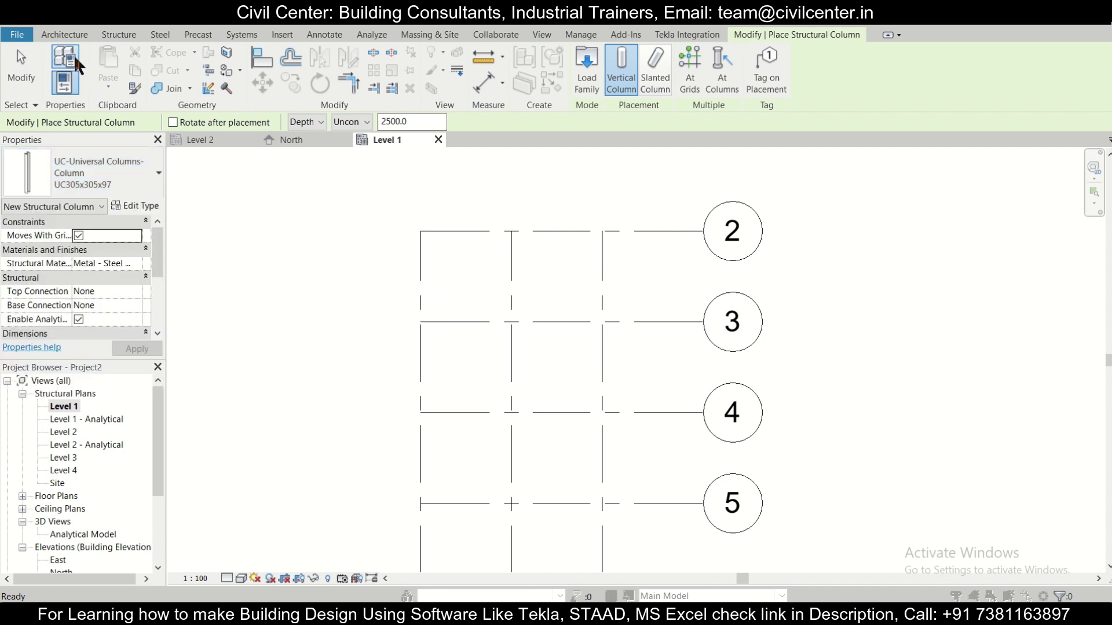
{"action": "left_click", "coordinate": [74, 54]}
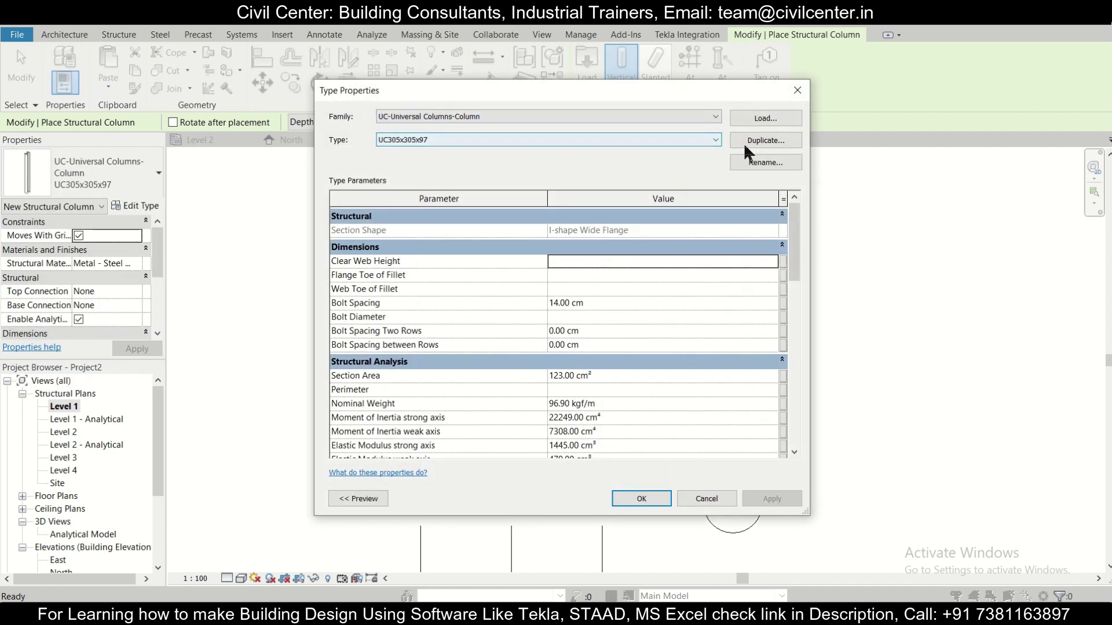
{"action": "left_click", "coordinate": [766, 118]}
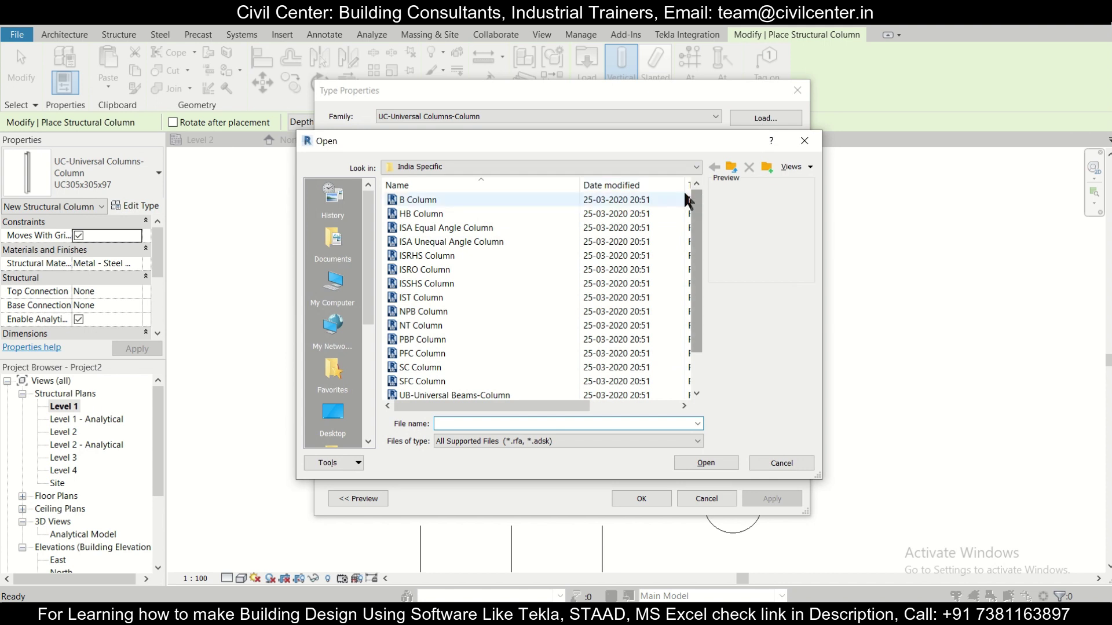
Go up to the Libraries folder and browse through India, Structural Columns and Steel to the India Specific folder
{"action": "left_click", "coordinate": [731, 168]}
{"action": "left_click", "coordinate": [732, 168]}
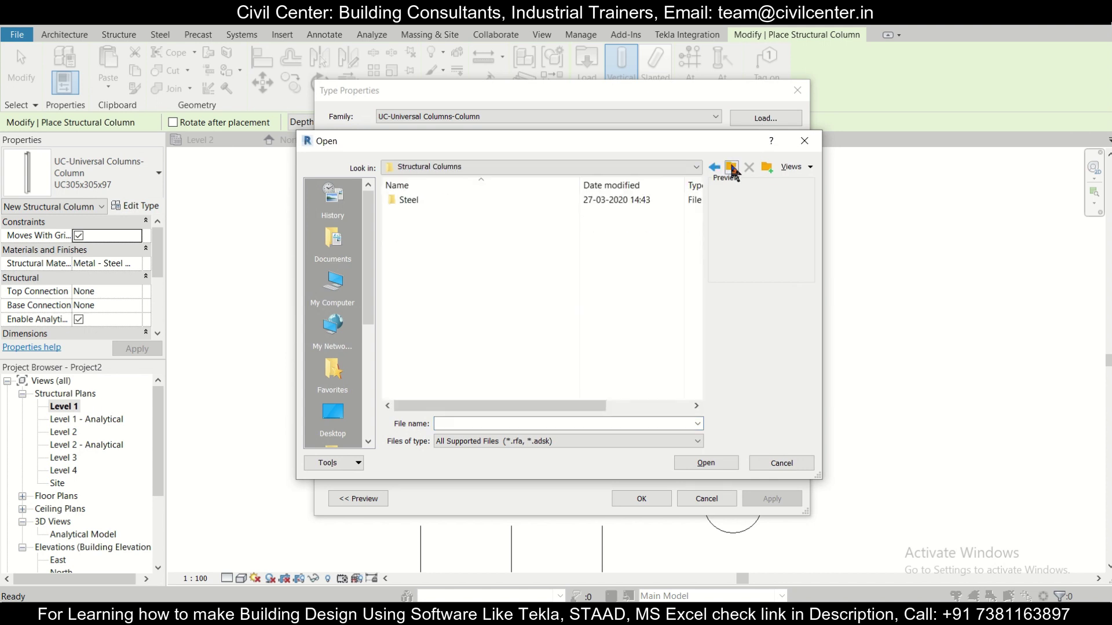
{"action": "left_click", "coordinate": [731, 168]}
{"action": "left_click", "coordinate": [731, 168]}
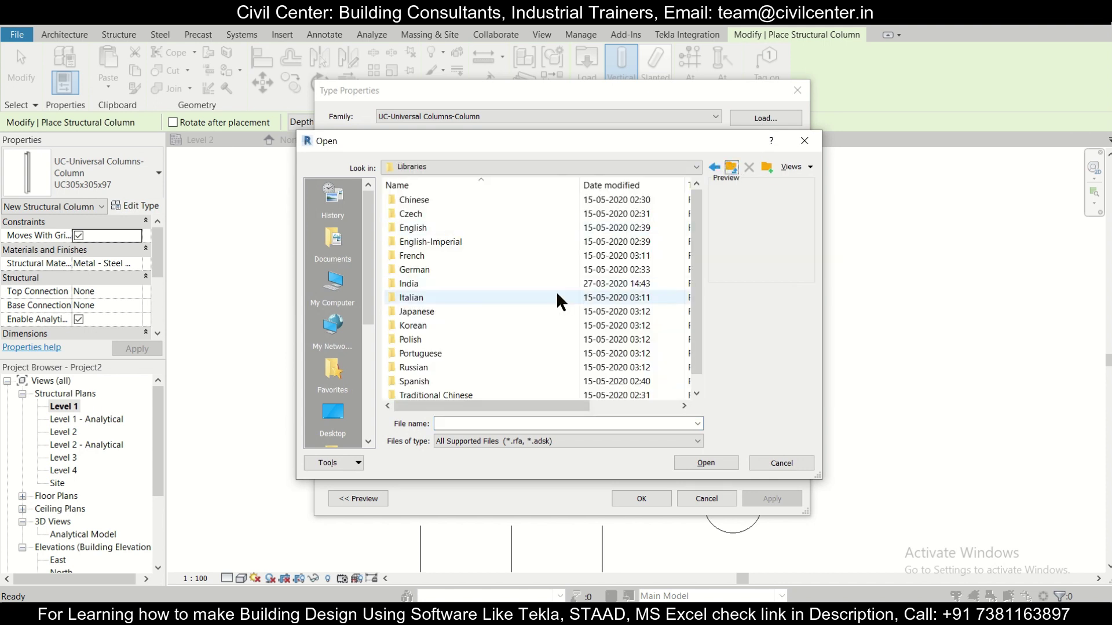
{"action": "scroll", "coordinate": [555, 306], "scroll_direction": "down", "scroll_amount": 1}
{"action": "scroll", "coordinate": [554, 305], "scroll_direction": "up", "scroll_amount": 1}
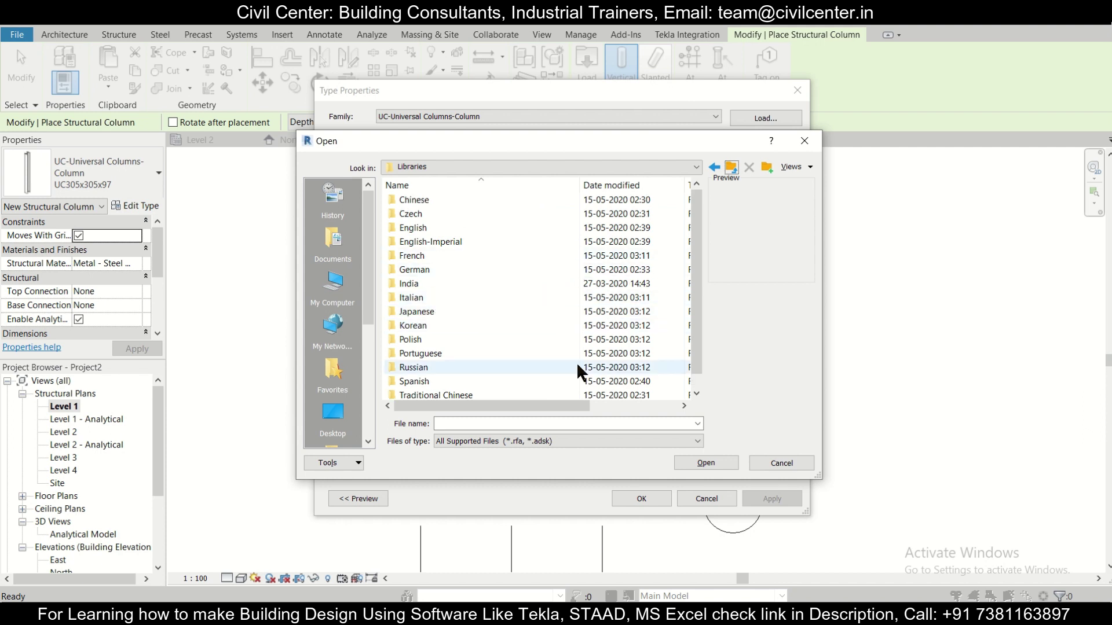
{"action": "double_click", "coordinate": [579, 283]}
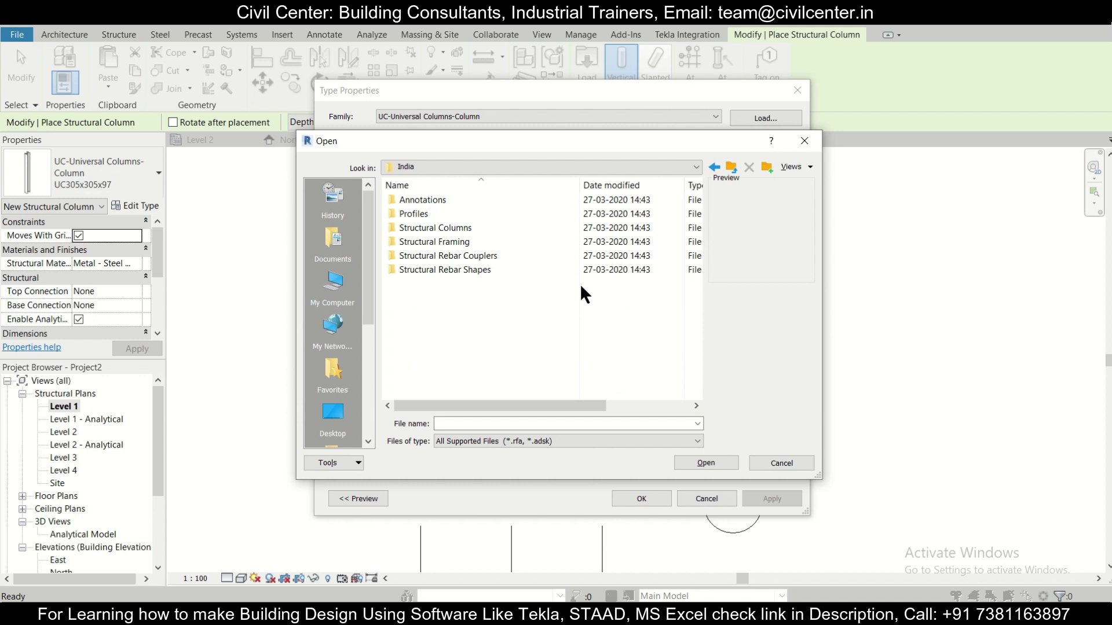
{"action": "double_click", "coordinate": [552, 227]}
{"action": "double_click", "coordinate": [541, 204]}
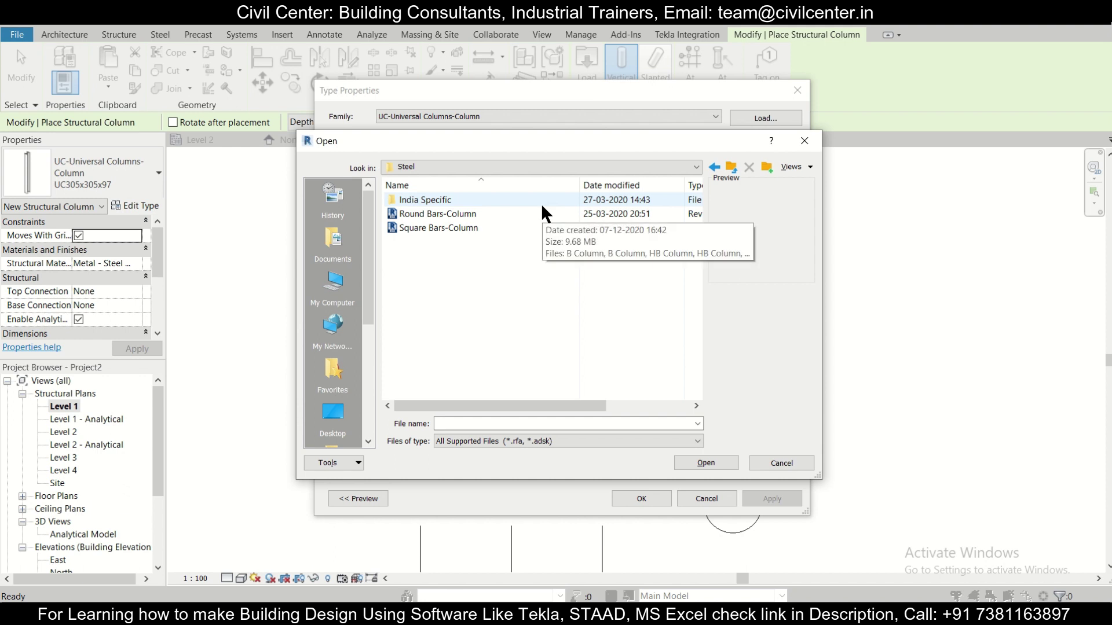
{"action": "double_click", "coordinate": [541, 203]}
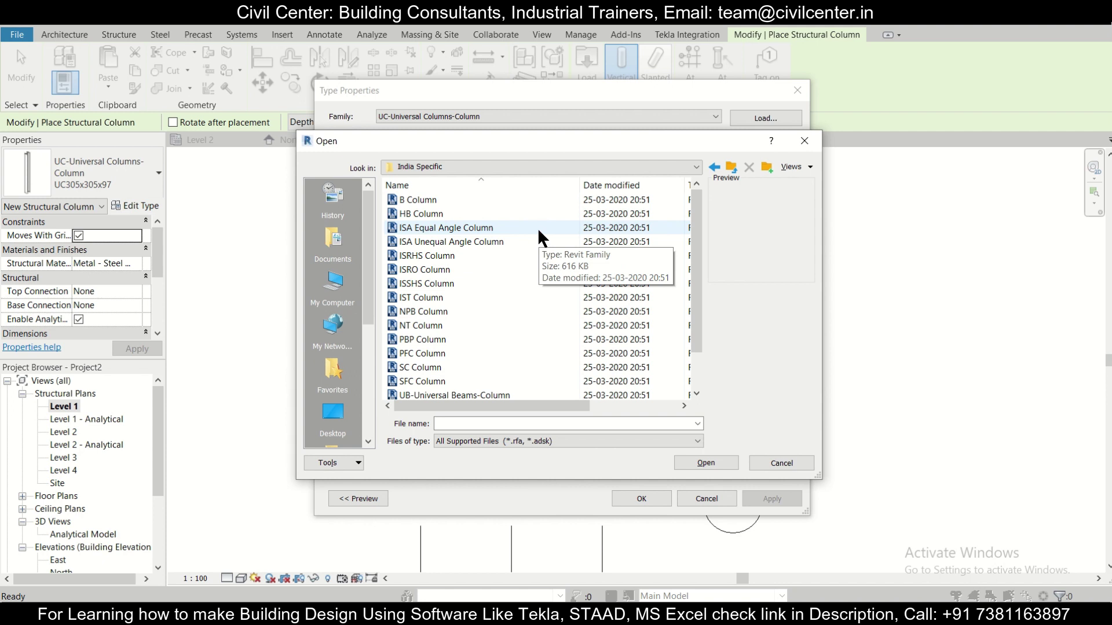
Load the B Column family with the ISLB400 type and accept it as the column type
{"action": "left_click", "coordinate": [537, 227]}
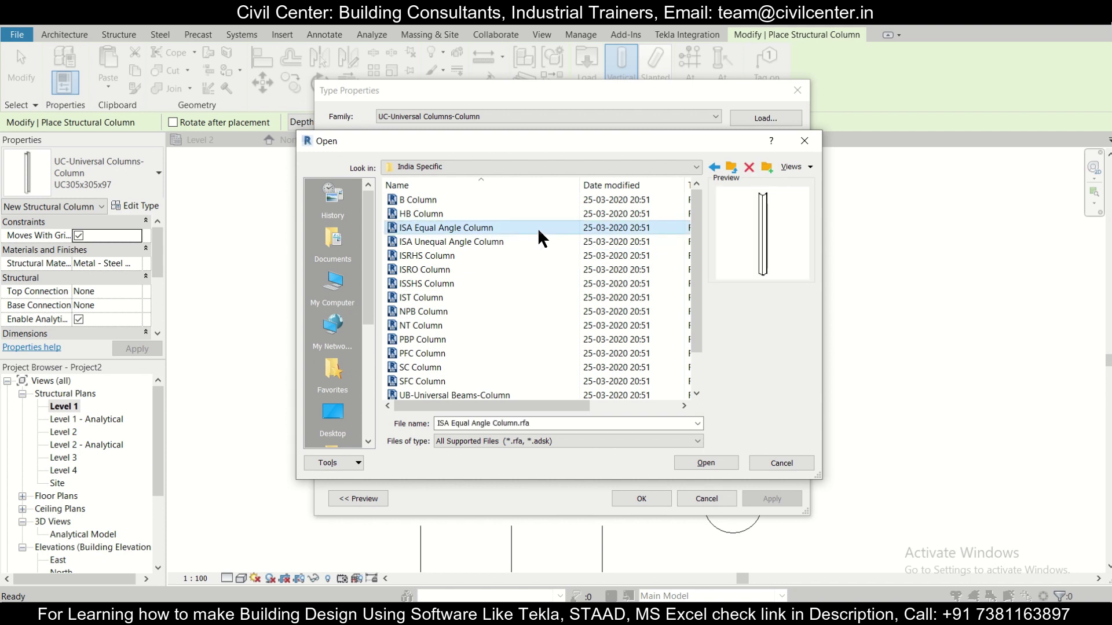
{"action": "left_click", "coordinate": [555, 200]}
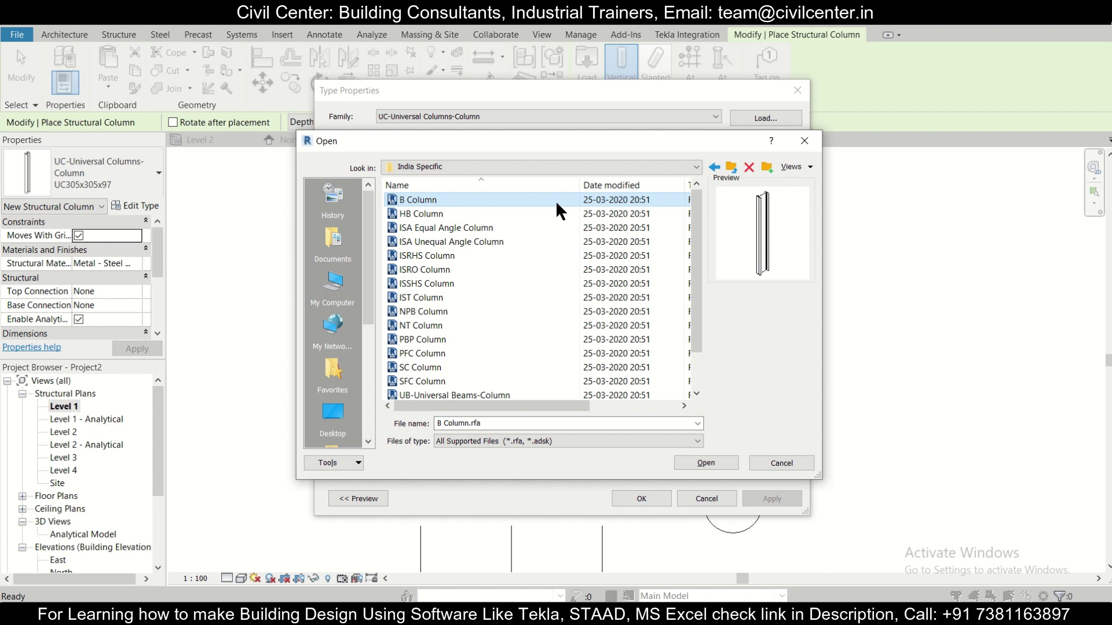
{"action": "double_click", "coordinate": [555, 200]}
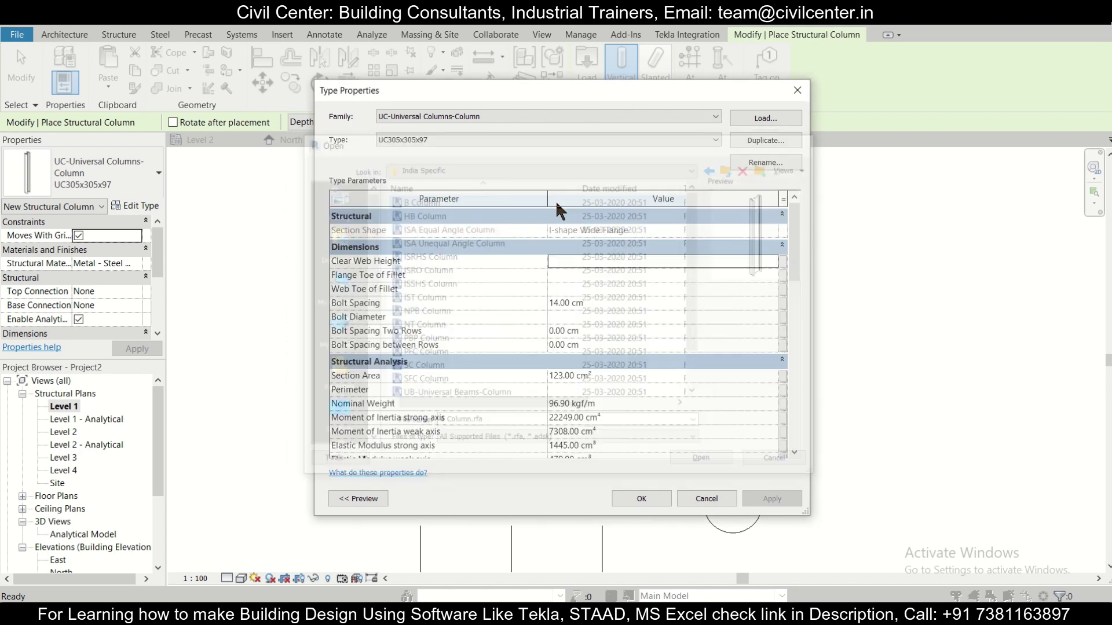
{"action": "scroll", "coordinate": [459, 325], "scroll_direction": "down", "scroll_amount": 4}
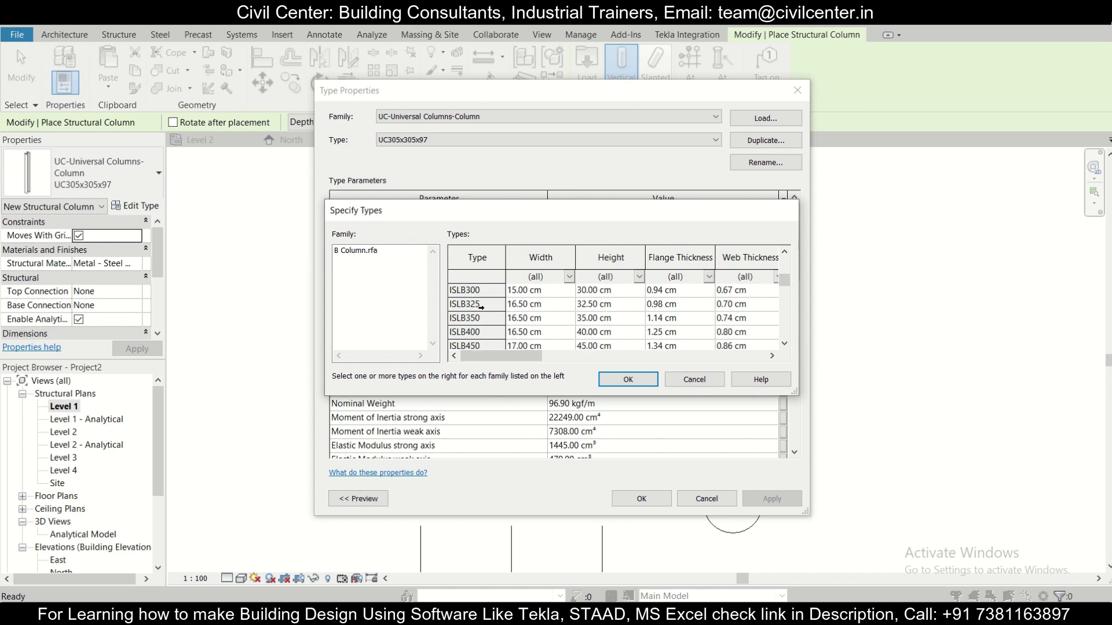
{"action": "left_click", "coordinate": [475, 334]}
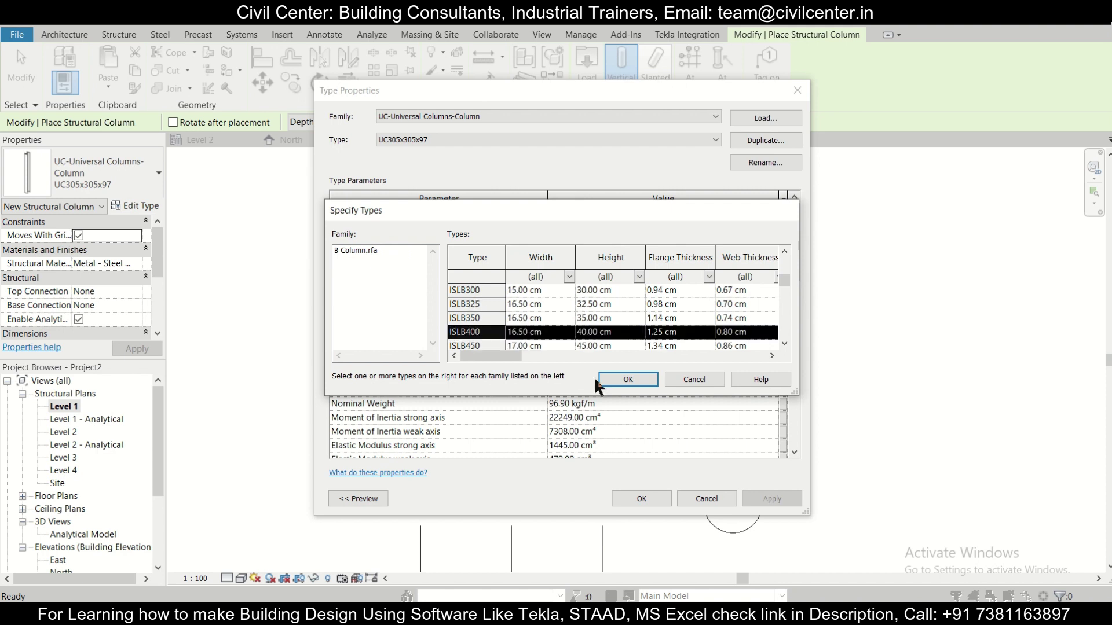
{"action": "left_click", "coordinate": [627, 380]}
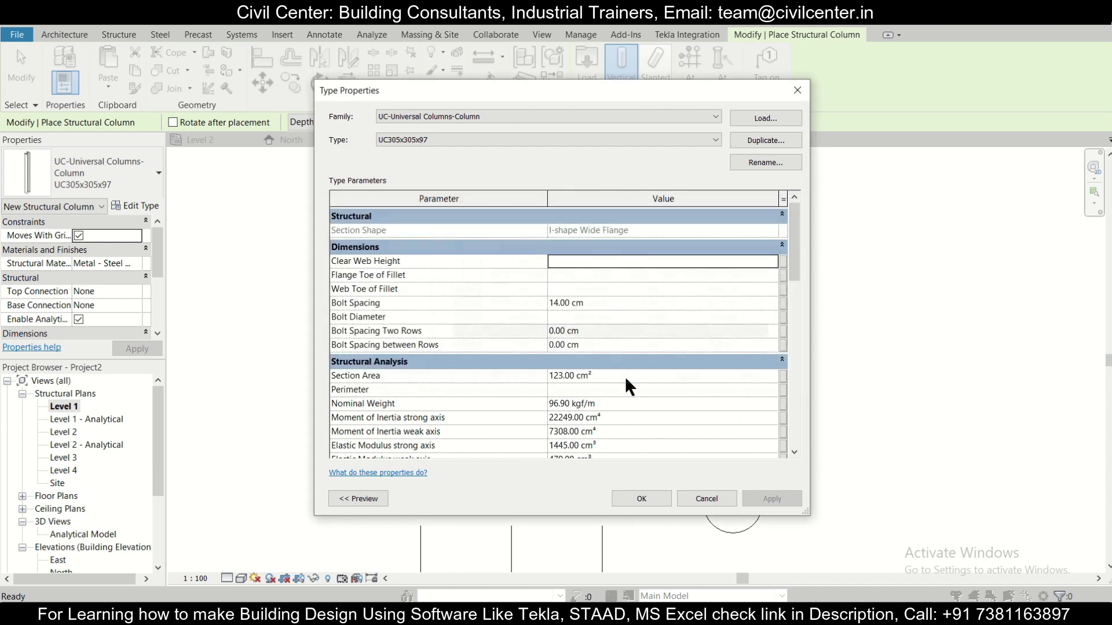
{"action": "left_click", "coordinate": [642, 498]}
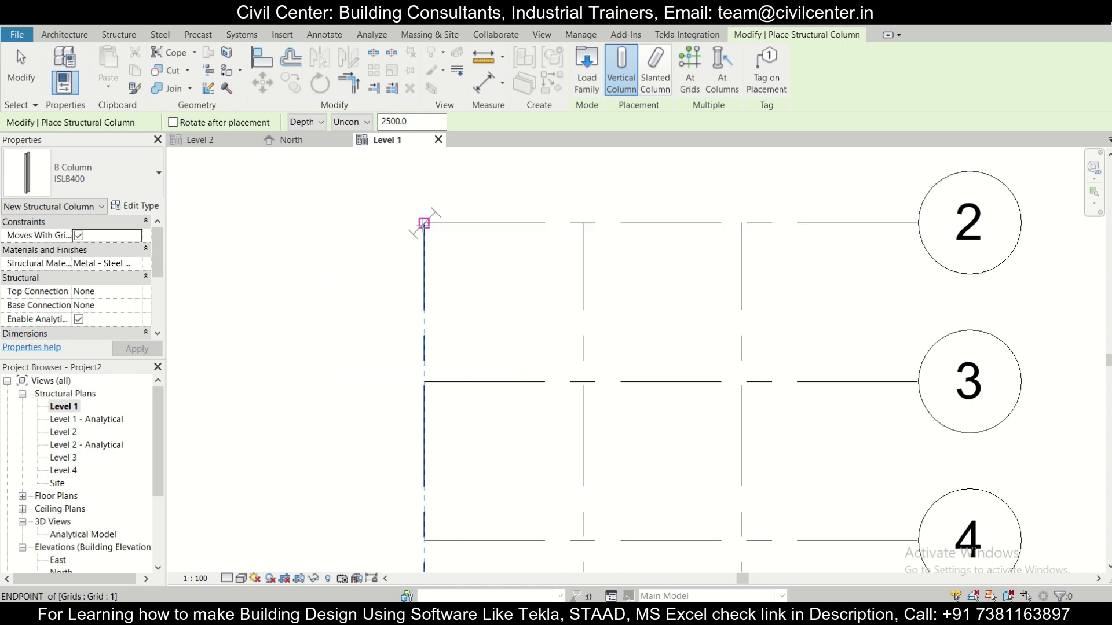
Place an ISLB400 column at the intersection of grids 1 and 2, rotated so its web runs along grid 1
{"action": "key", "text": "space"}
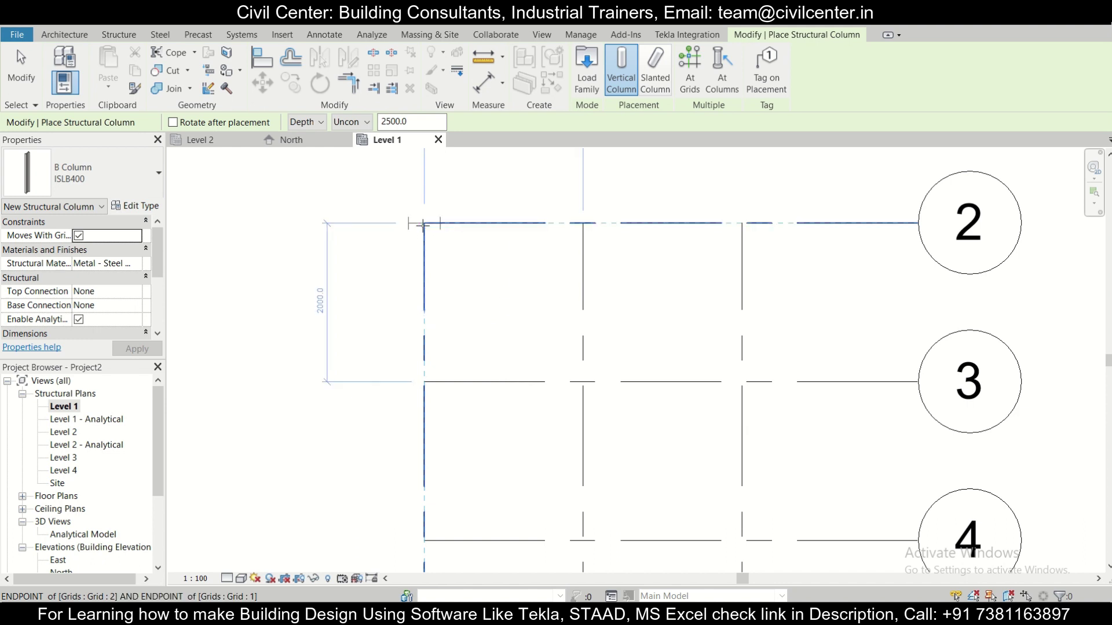
{"action": "key", "text": "space"}
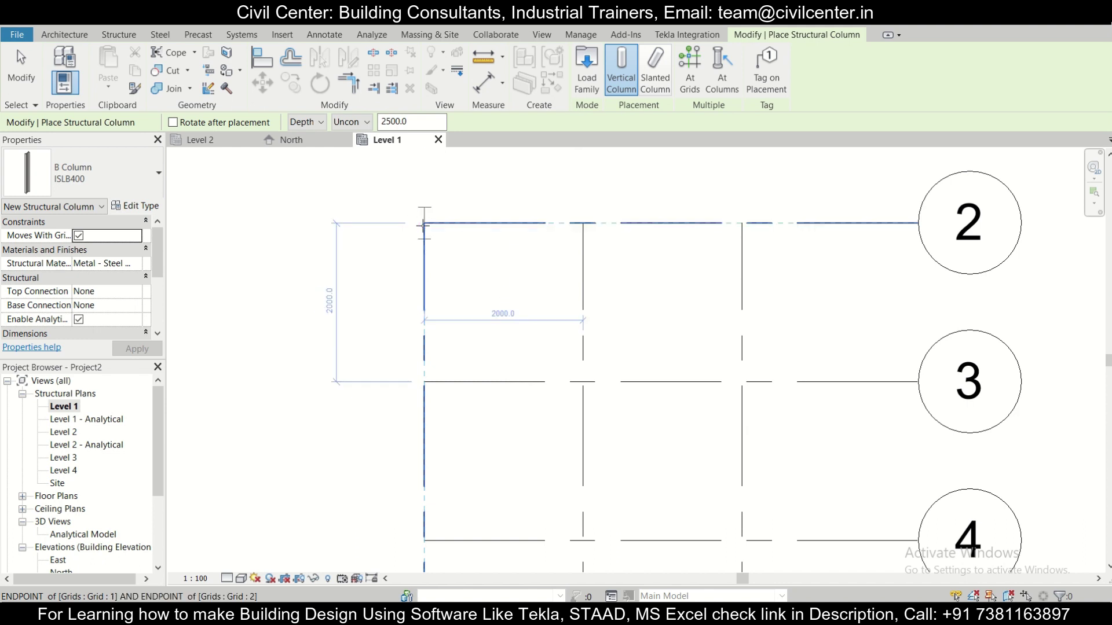
{"action": "left_click", "coordinate": [424, 224]}
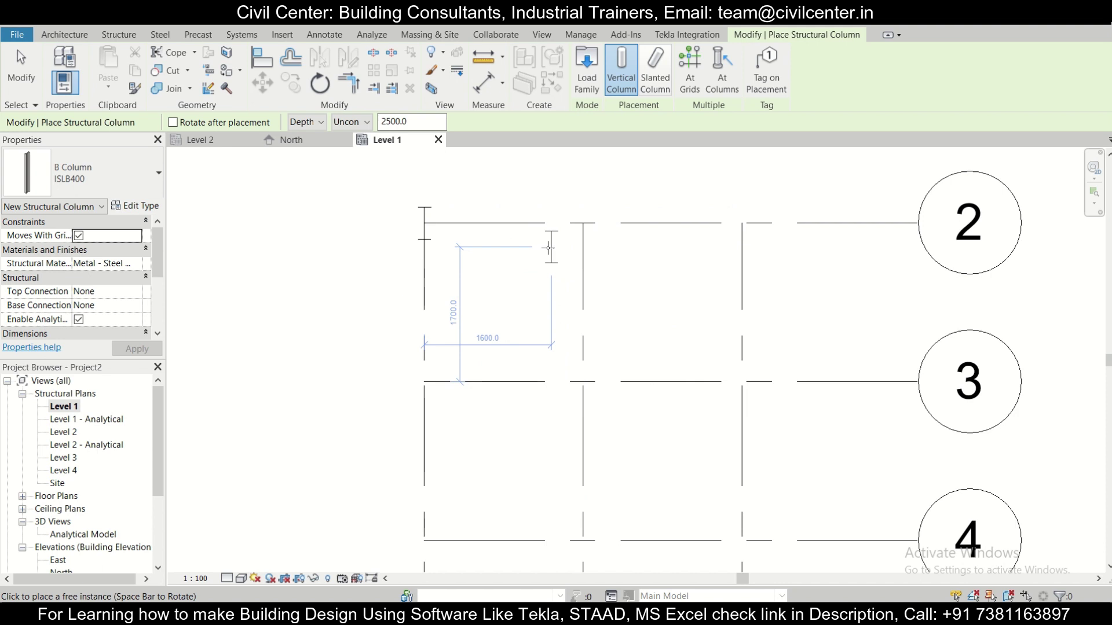
{"action": "key", "text": "Escape"}
{"action": "key", "text": "Escape"}
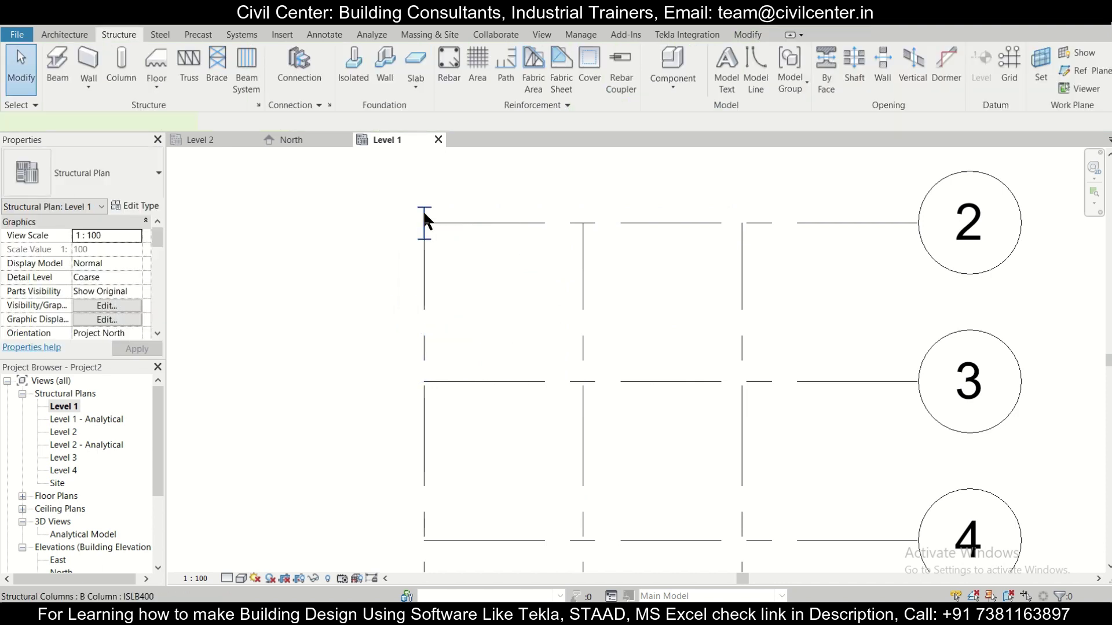
Set the column at grids 1 and 2 to Top Level Level 3 and Base Offset 0
{"action": "left_click", "coordinate": [422, 210]}
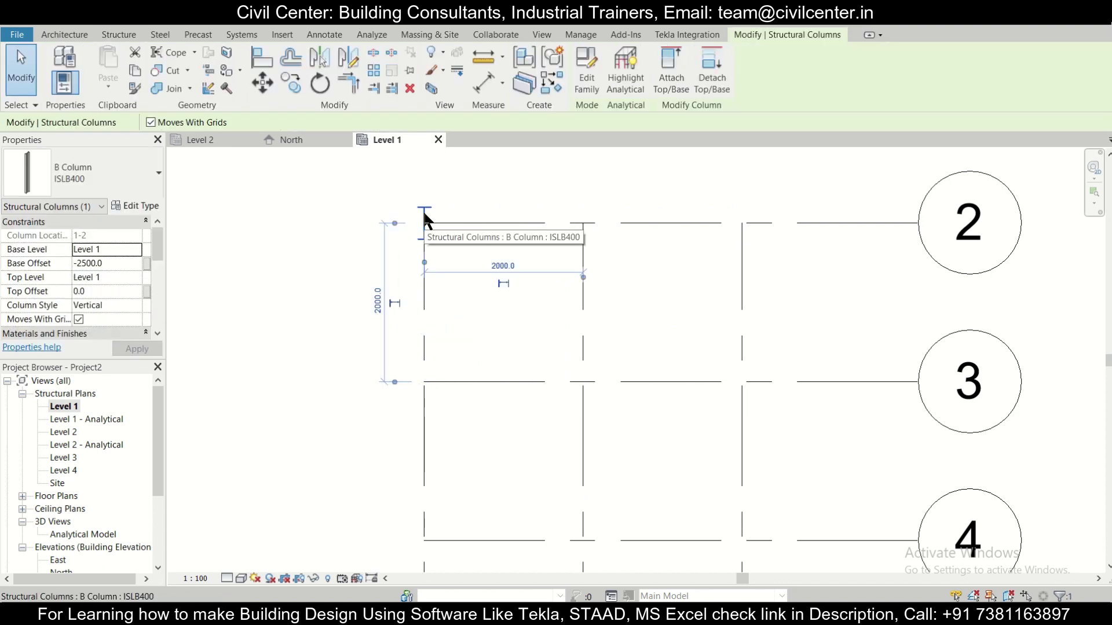
{"action": "left_click", "coordinate": [117, 244]}
{"action": "left_click", "coordinate": [110, 265]}
{"action": "left_click", "coordinate": [119, 278]}
{"action": "left_click", "coordinate": [136, 278]}
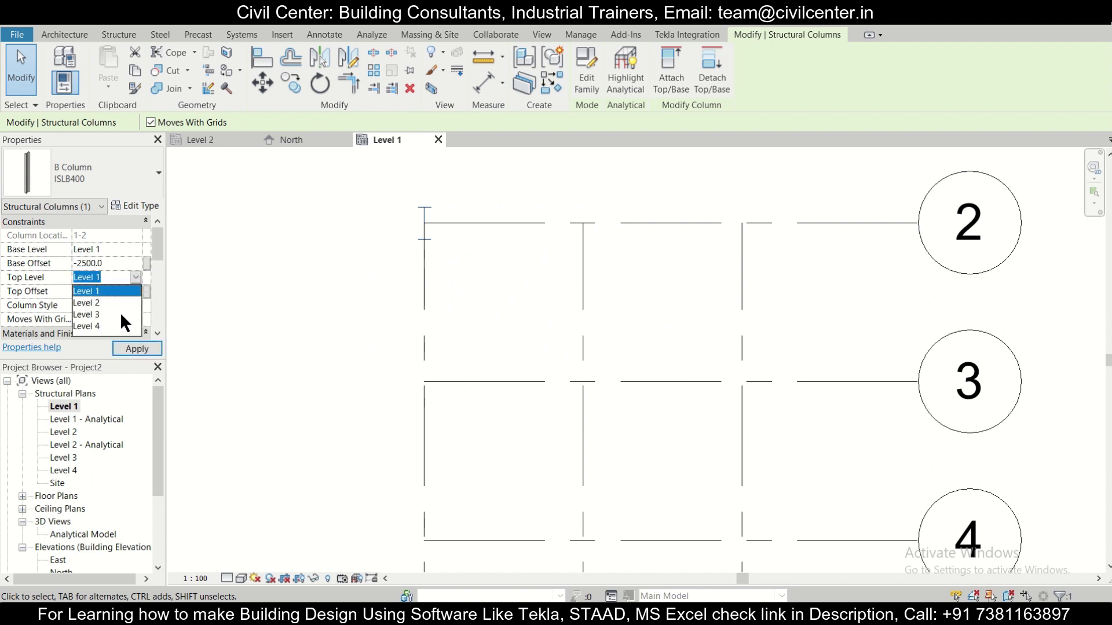
{"action": "left_click", "coordinate": [120, 314]}
{"action": "left_click", "coordinate": [127, 248]}
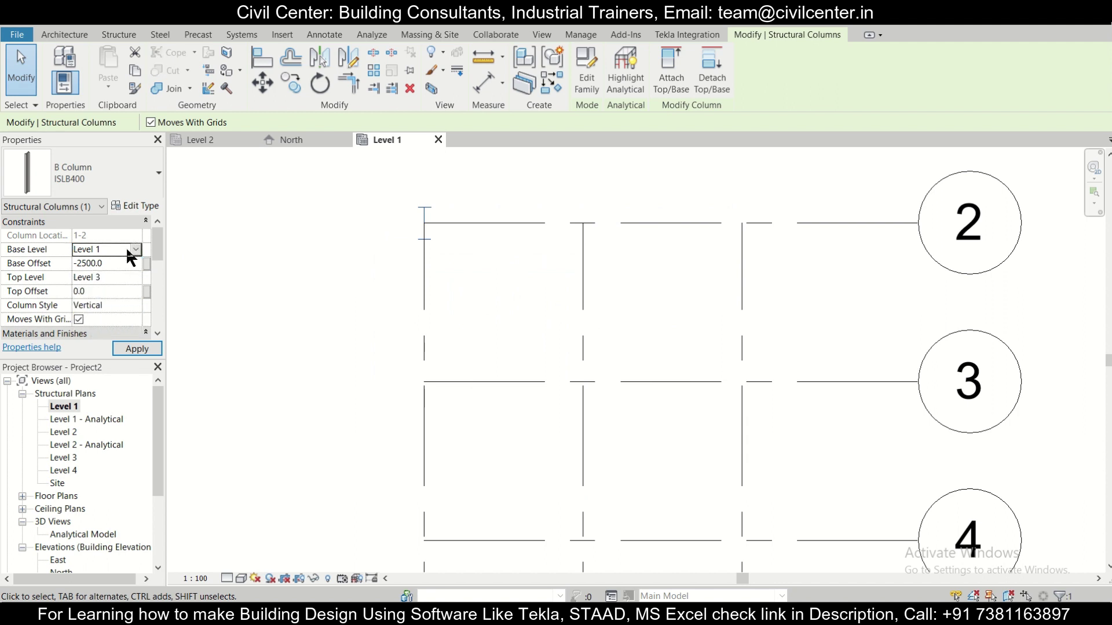
{"action": "left_click", "coordinate": [124, 262]}
{"action": "key", "text": "Return"}
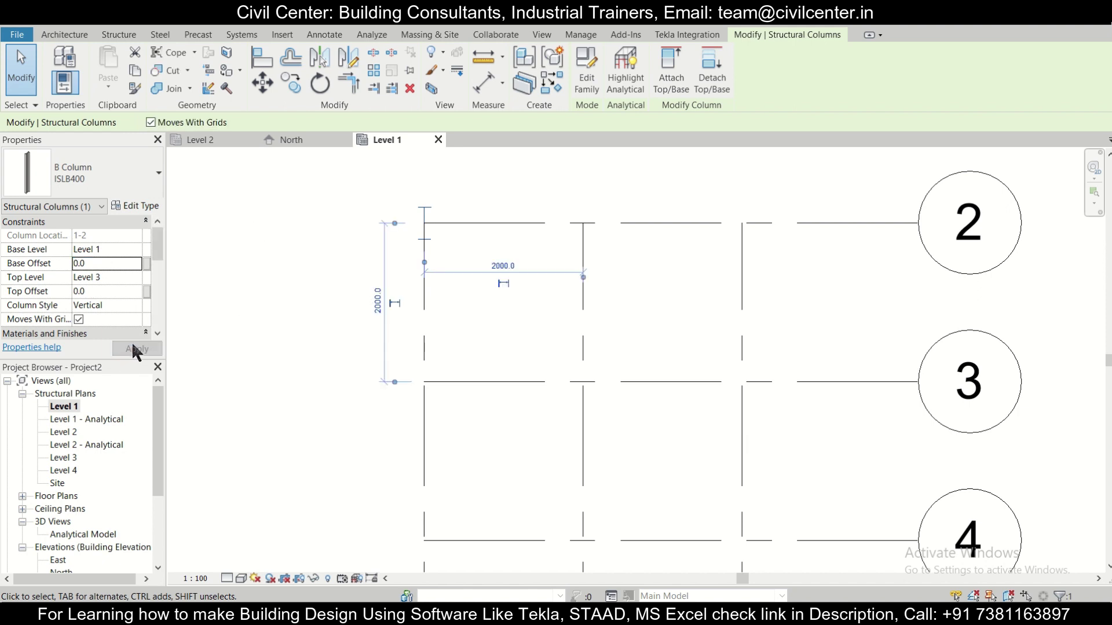
Place a second ISLB400 column at the intersection of grids 2 and 7
{"action": "left_click", "coordinate": [119, 35]}
{"action": "left_click", "coordinate": [120, 71]}
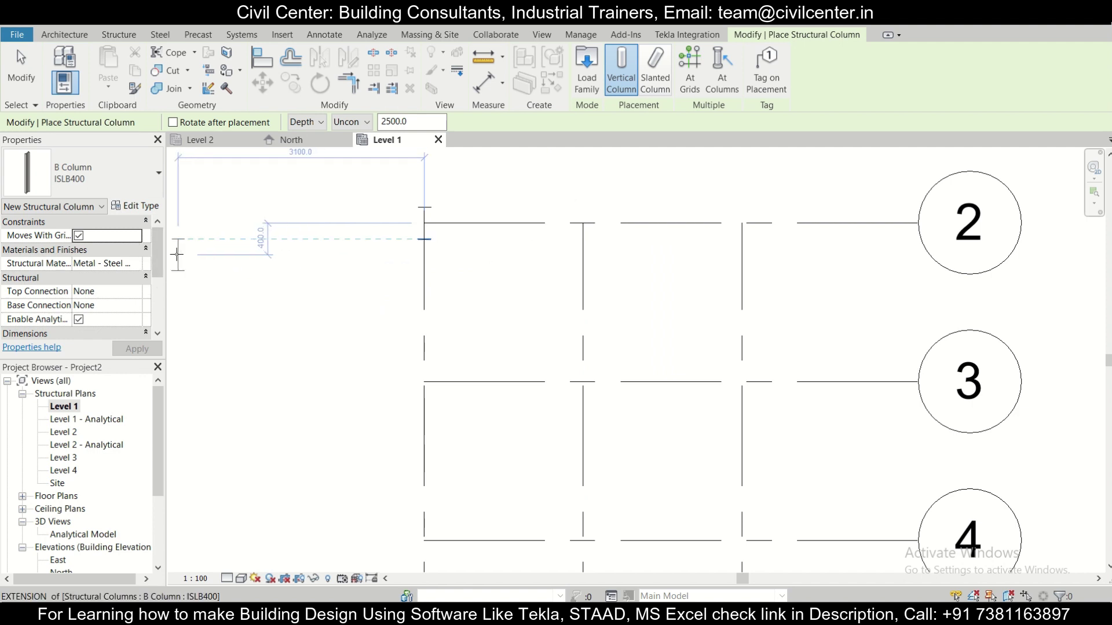
{"action": "left_click_drag", "start_coordinate": [163, 269], "coordinate": [158, 240]}
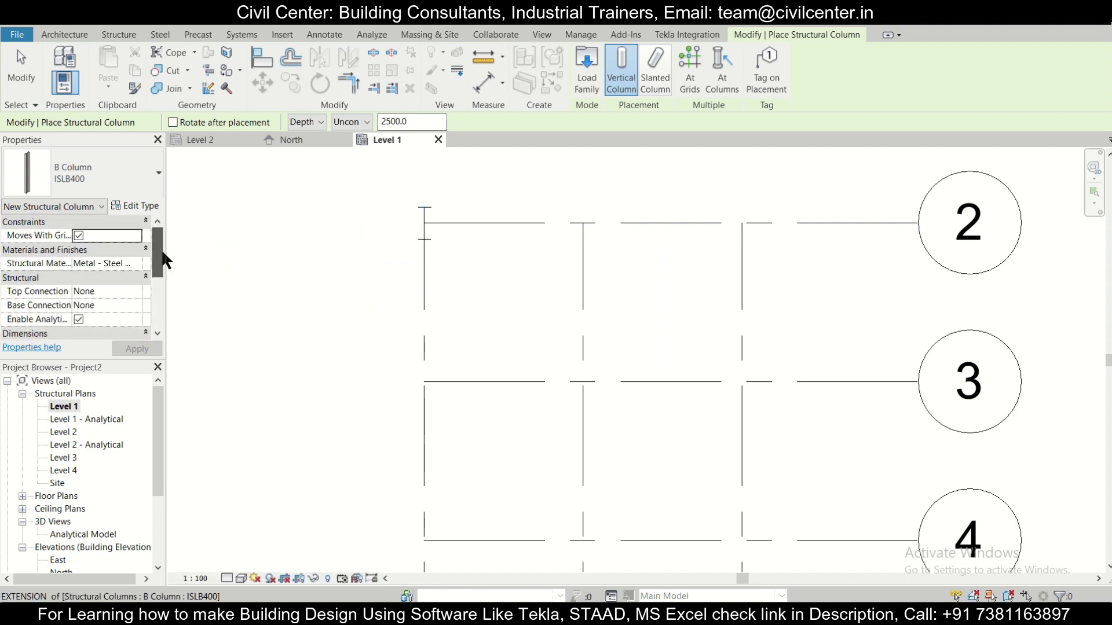
{"action": "left_click", "coordinate": [742, 223]}
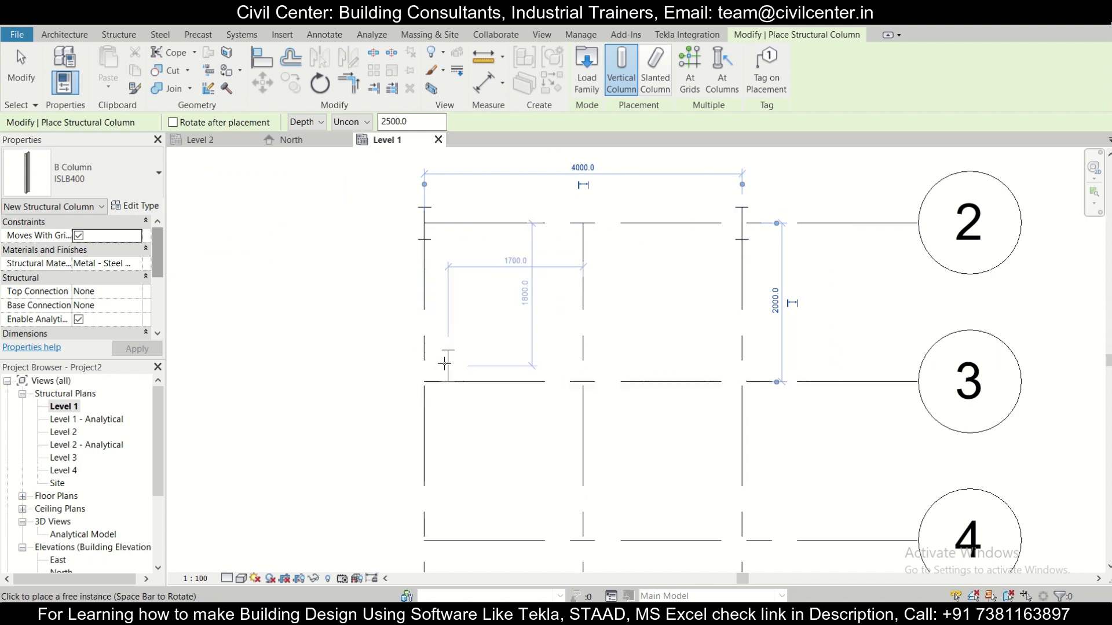
{"action": "key", "text": "Escape"}
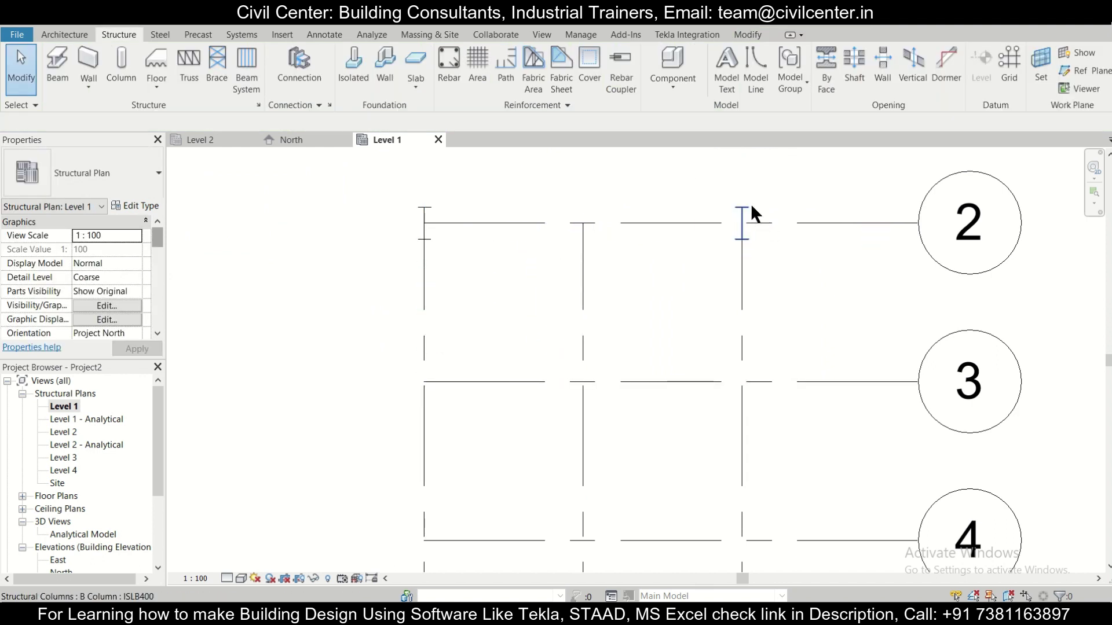
Set the Top Level of the column at grids 2 and 7 to Level 3
{"action": "left_click", "coordinate": [744, 206]}
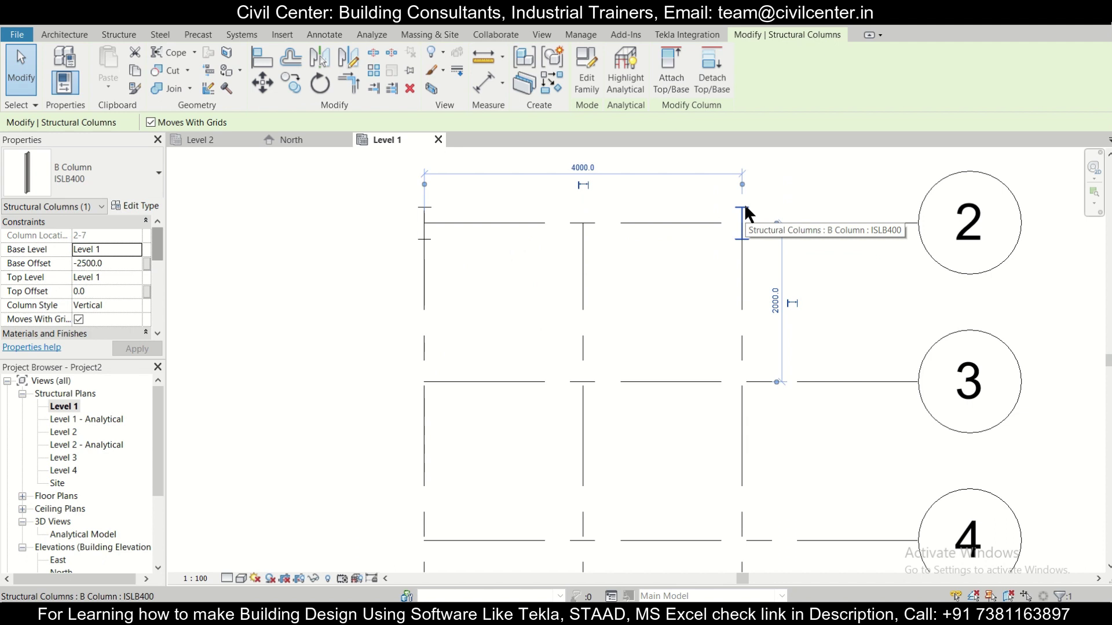
{"action": "left_click", "coordinate": [123, 249]}
{"action": "left_click", "coordinate": [136, 247]}
{"action": "left_click", "coordinate": [128, 262]}
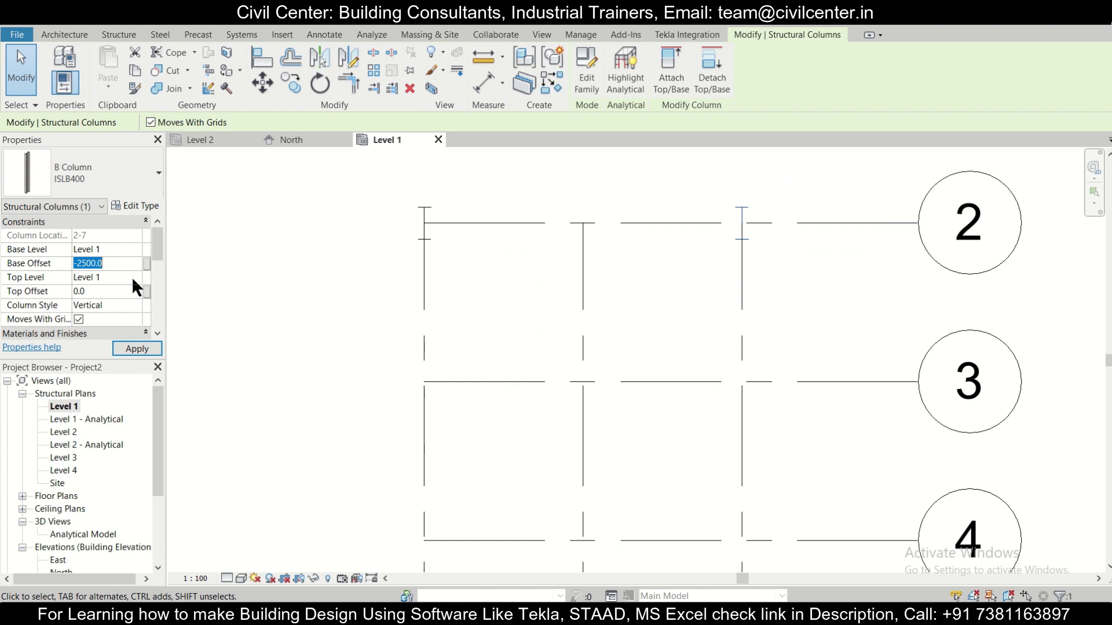
{"action": "left_click", "coordinate": [131, 276]}
{"action": "left_click", "coordinate": [137, 274]}
{"action": "left_click", "coordinate": [137, 274]}
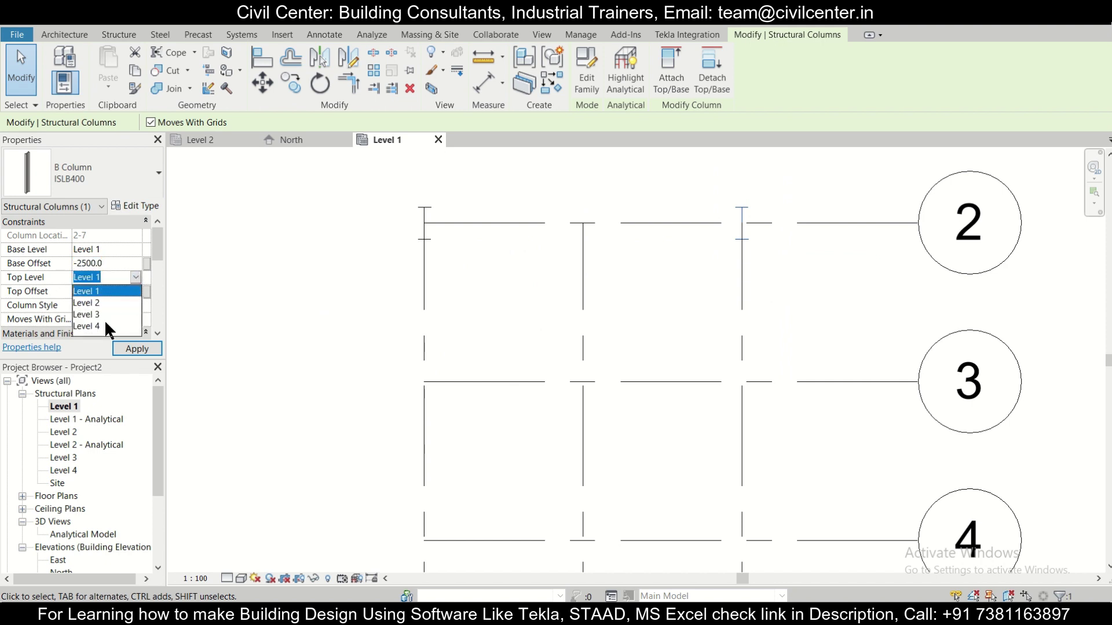
{"action": "left_click", "coordinate": [106, 315]}
{"action": "left_click", "coordinate": [118, 343]}
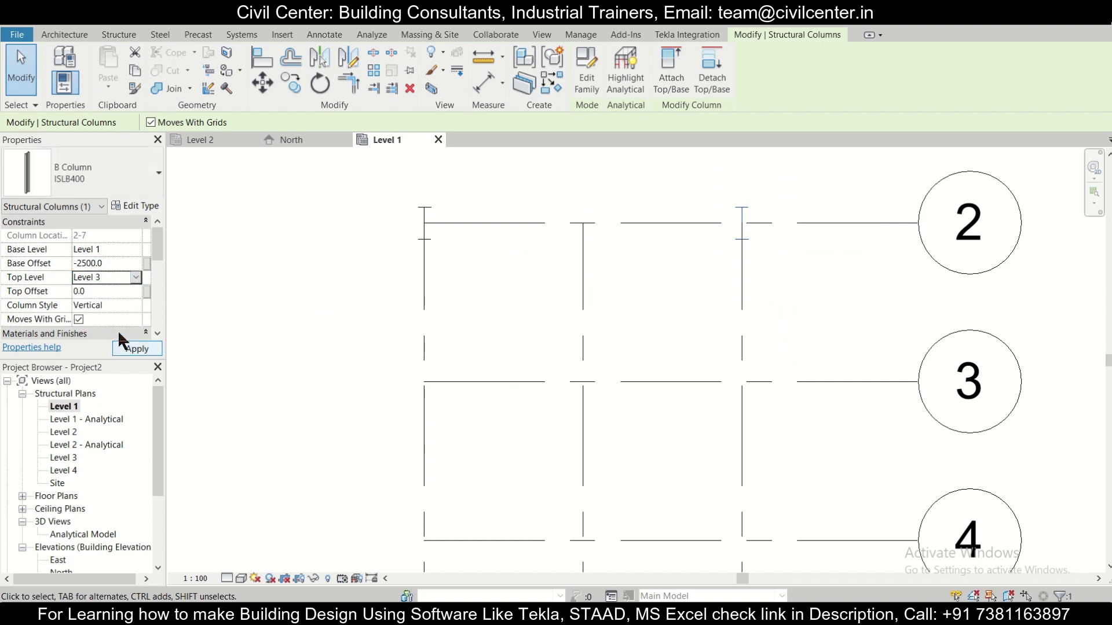
Set the Base Offset of the column at grids 2 and 7 to 0
{"action": "left_click", "coordinate": [120, 262]}
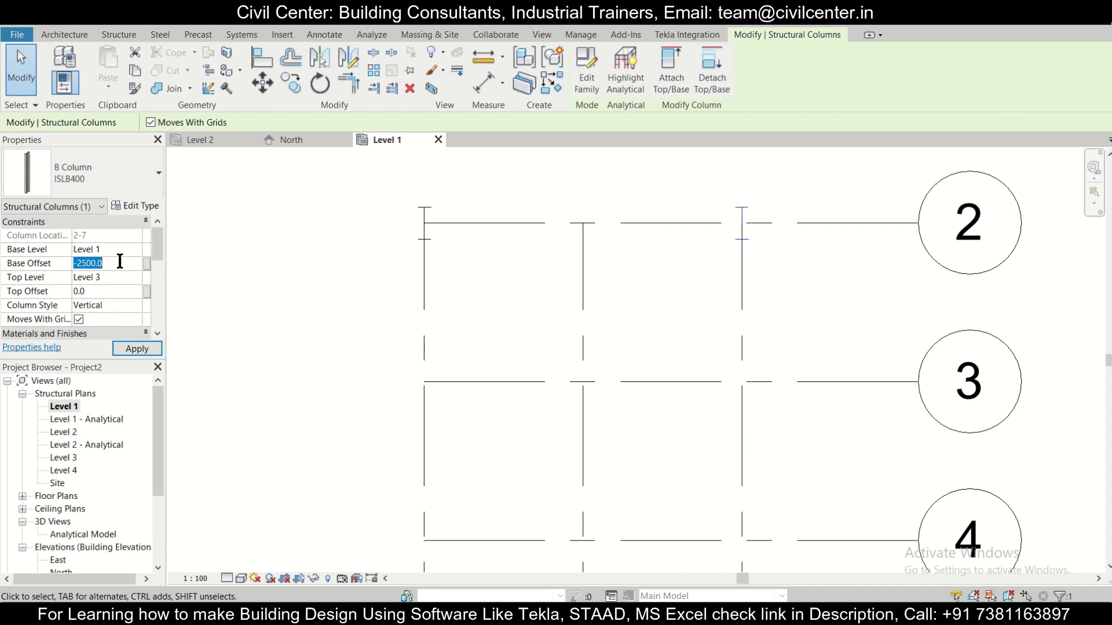
{"action": "type", "text": "0"}
{"action": "left_click", "coordinate": [124, 349]}
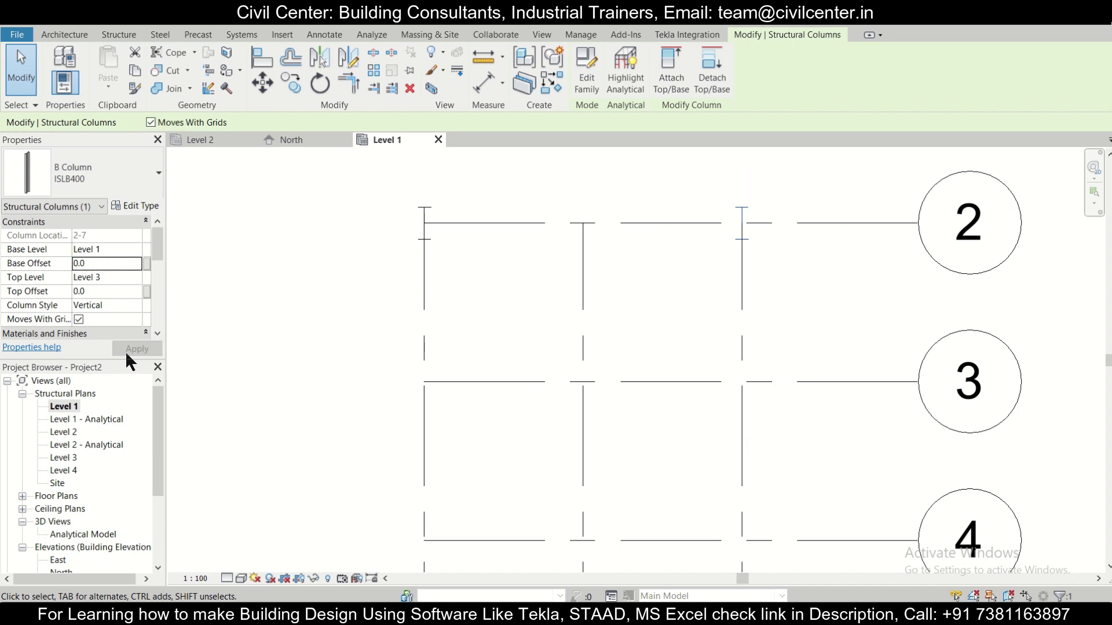
Set the Level 1 structural plan's detail level to Fine
{"action": "left_click_drag", "start_coordinate": [372, 179], "coordinate": [478, 274]}
{"action": "left_click_drag", "start_coordinate": [697, 184], "coordinate": [787, 270], "text": "ctrl"}
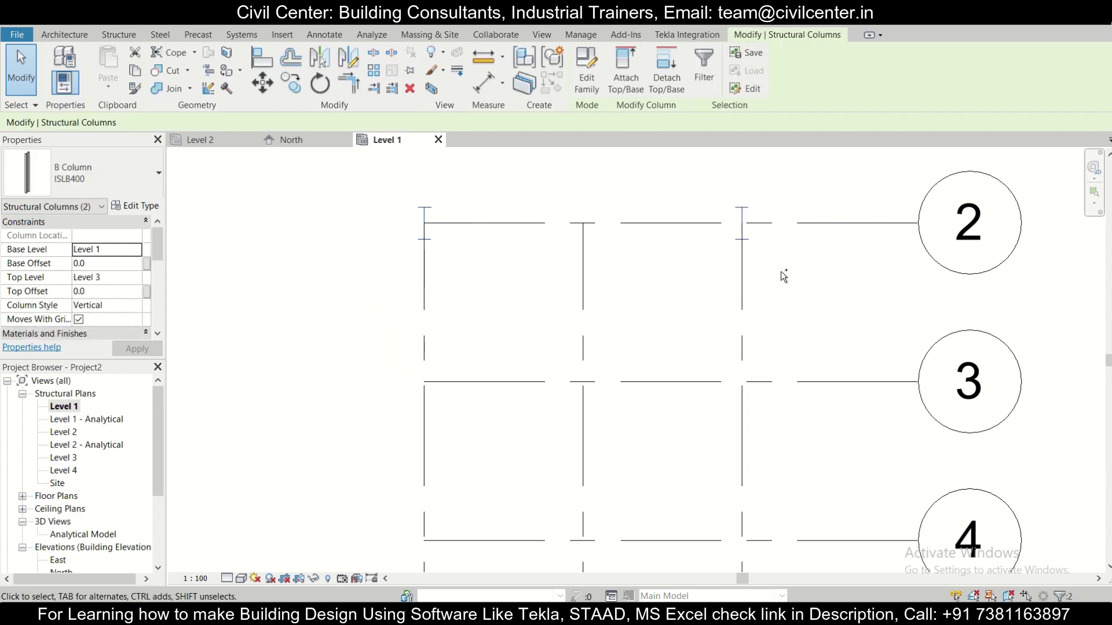
{"action": "left_click", "coordinate": [226, 578]}
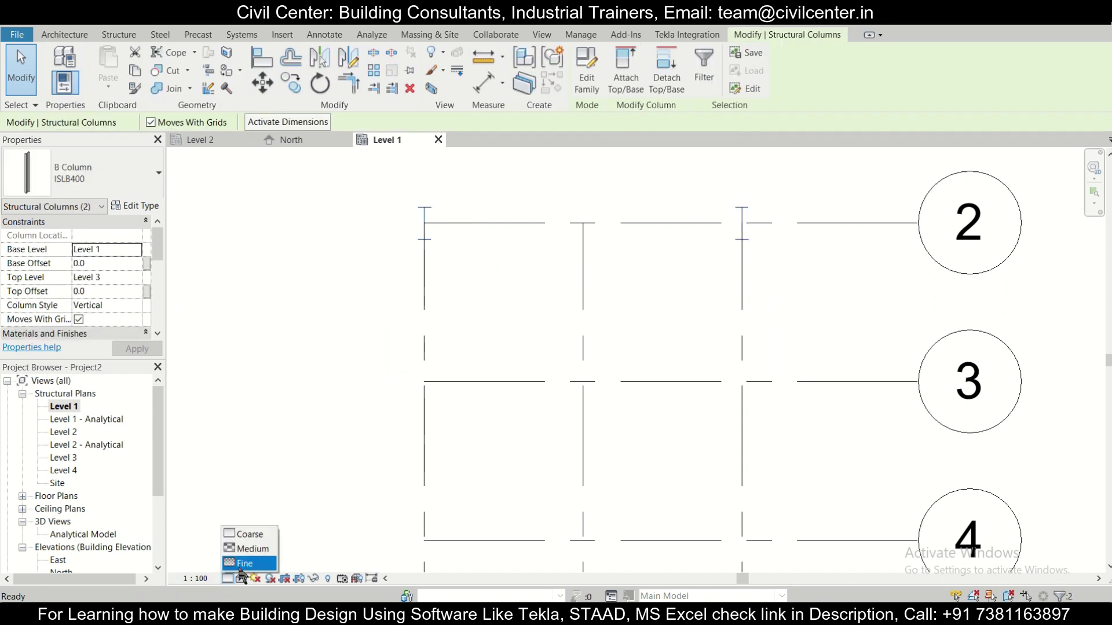
{"action": "left_click", "coordinate": [254, 564]}
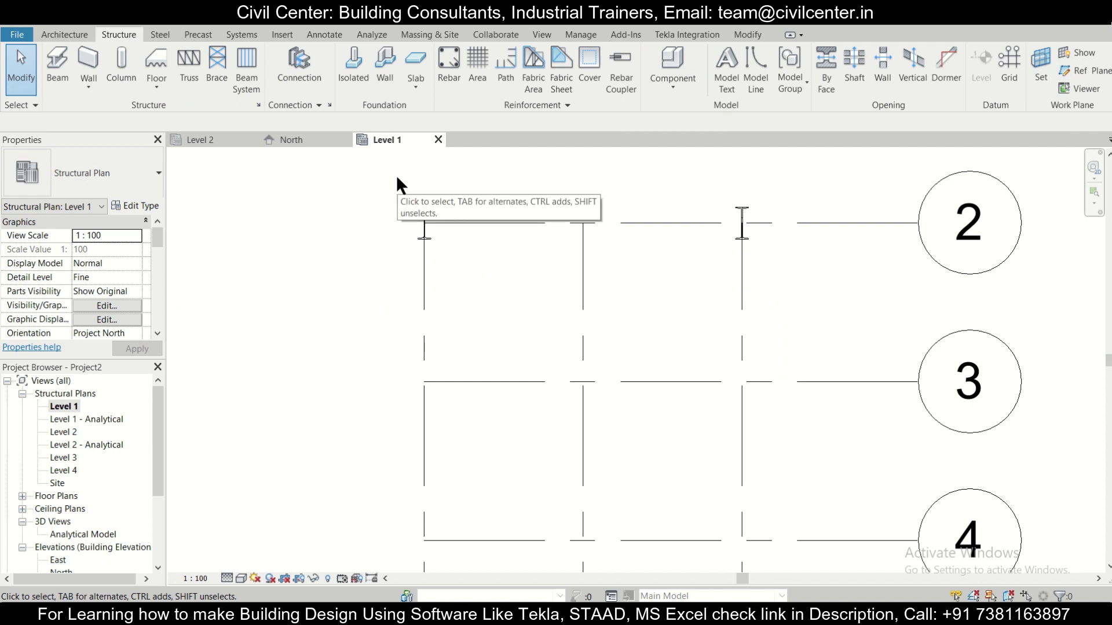
Copy both columns on grid 2 to grids 3, 4 and 5, using the grid 6 intersections as reference points
{"action": "left_click_drag", "start_coordinate": [397, 178], "coordinate": [449, 296], "text": "ctrl"}
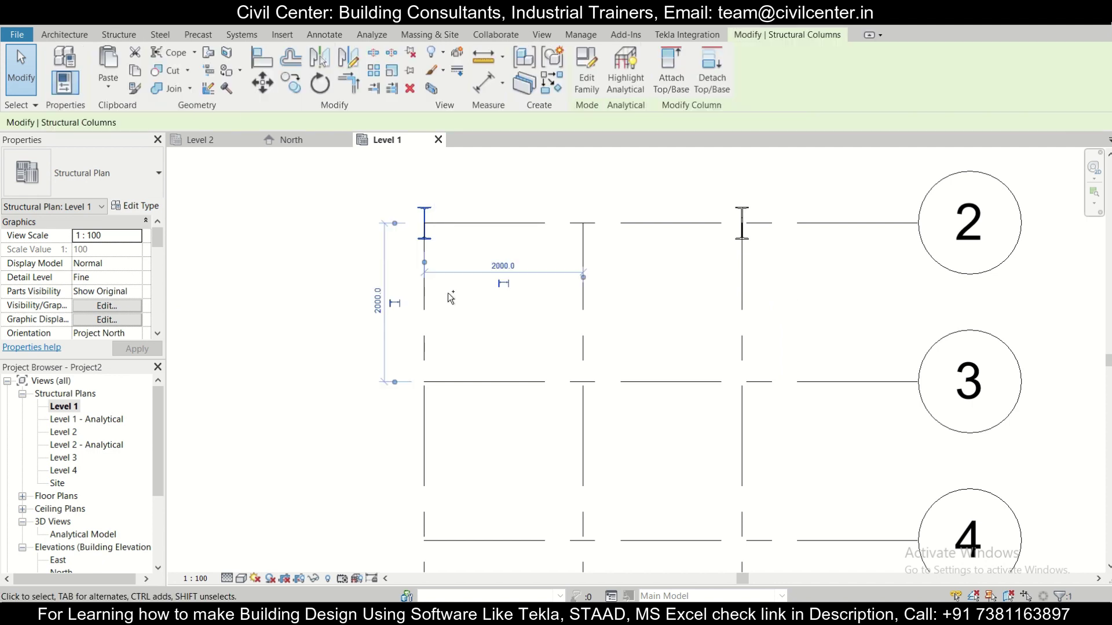
{"action": "left_click_drag", "start_coordinate": [695, 169], "coordinate": [795, 294], "text": "ctrl"}
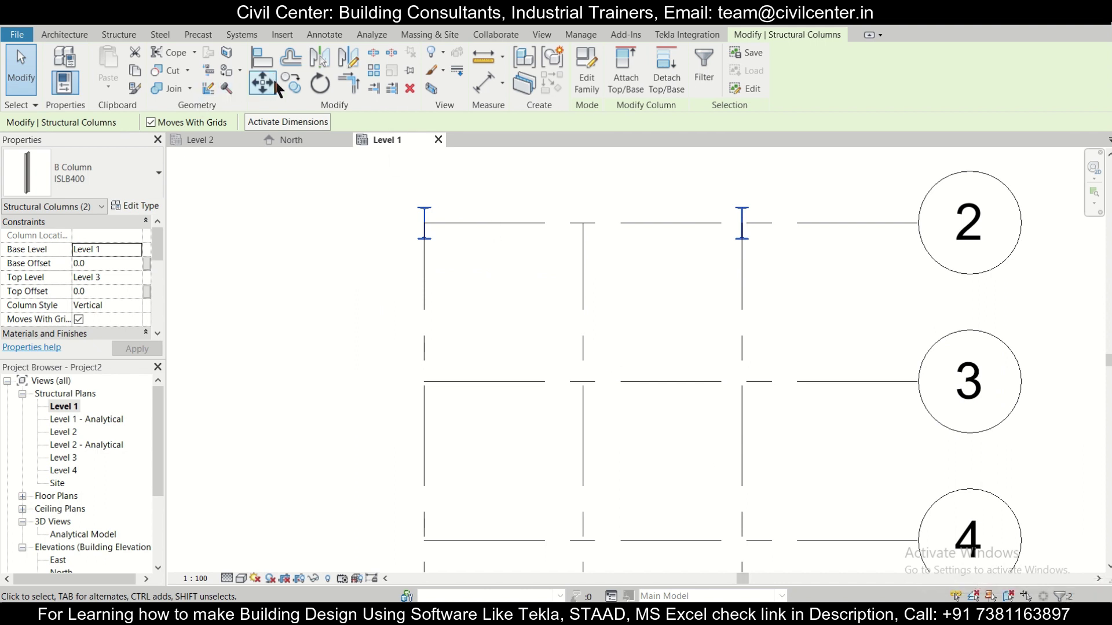
{"action": "left_click", "coordinate": [291, 84]}
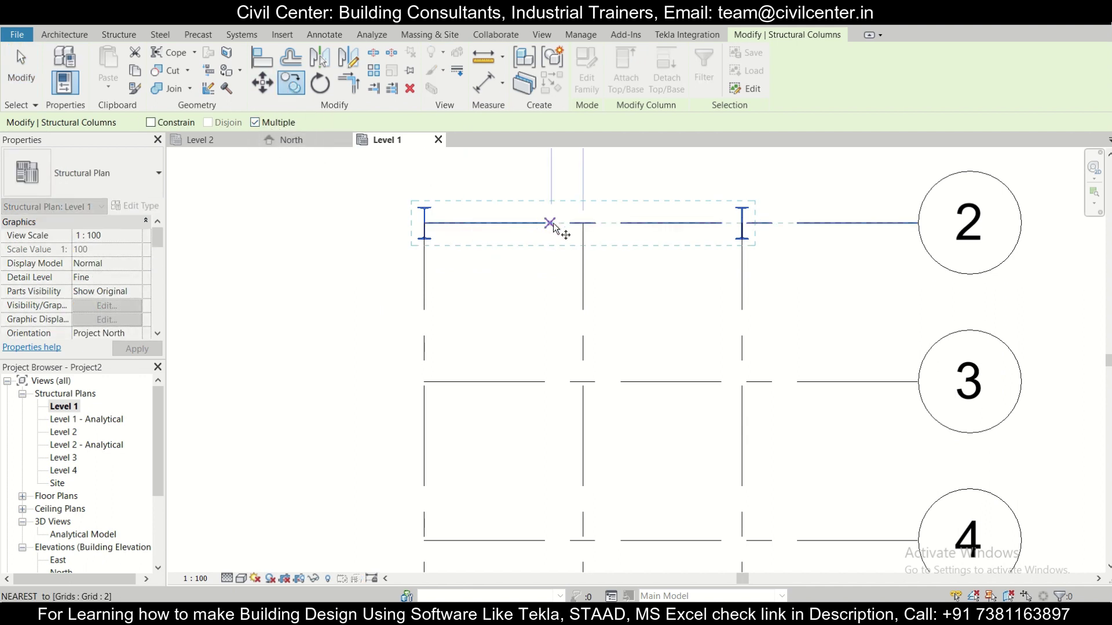
{"action": "left_click", "coordinate": [583, 223]}
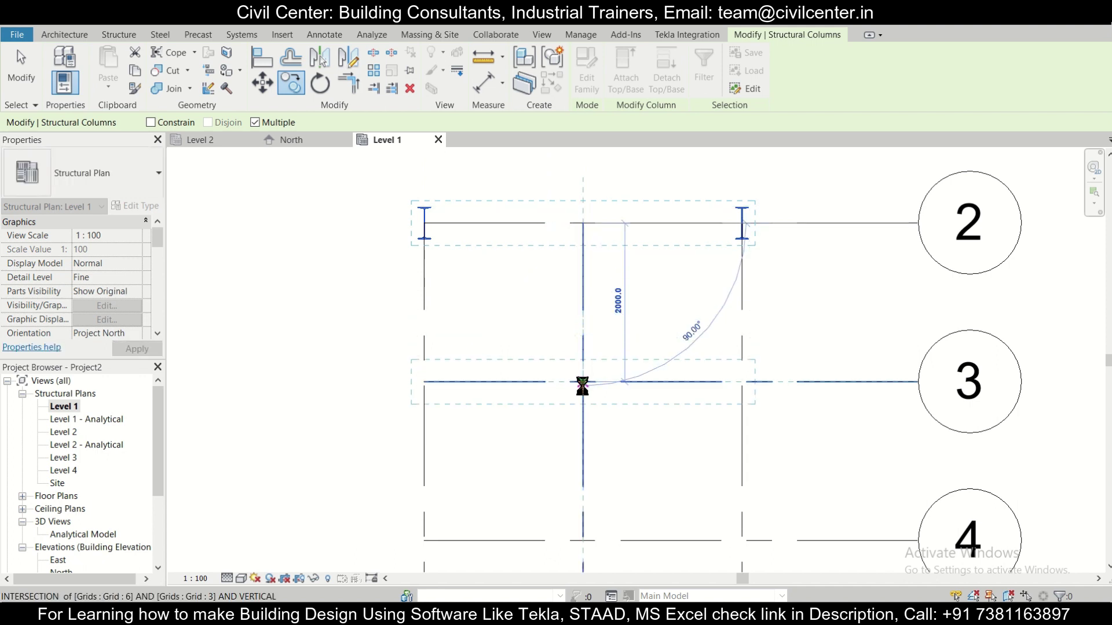
{"action": "left_click", "coordinate": [582, 383]}
{"action": "middle_click_drag", "start_coordinate": [546, 404], "coordinate": [485, 177]}
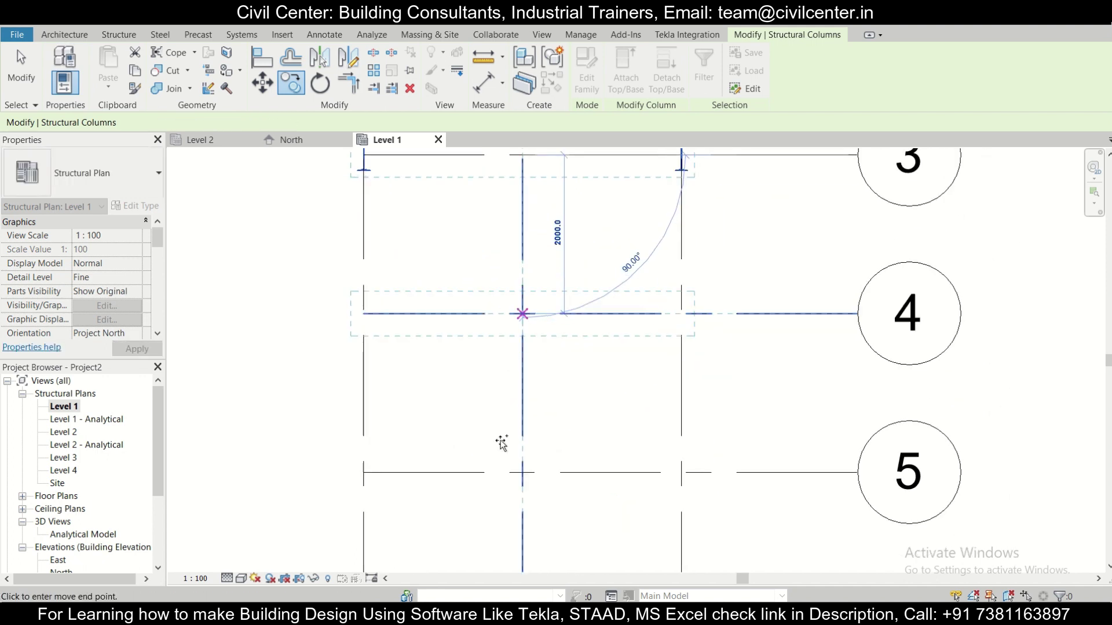
{"action": "left_click", "coordinate": [522, 314]}
{"action": "middle_click_drag", "start_coordinate": [522, 470], "coordinate": [508, 361]}
{"action": "left_click", "coordinate": [514, 361]}
{"action": "middle_click_drag", "start_coordinate": [543, 173], "coordinate": [554, 278]}
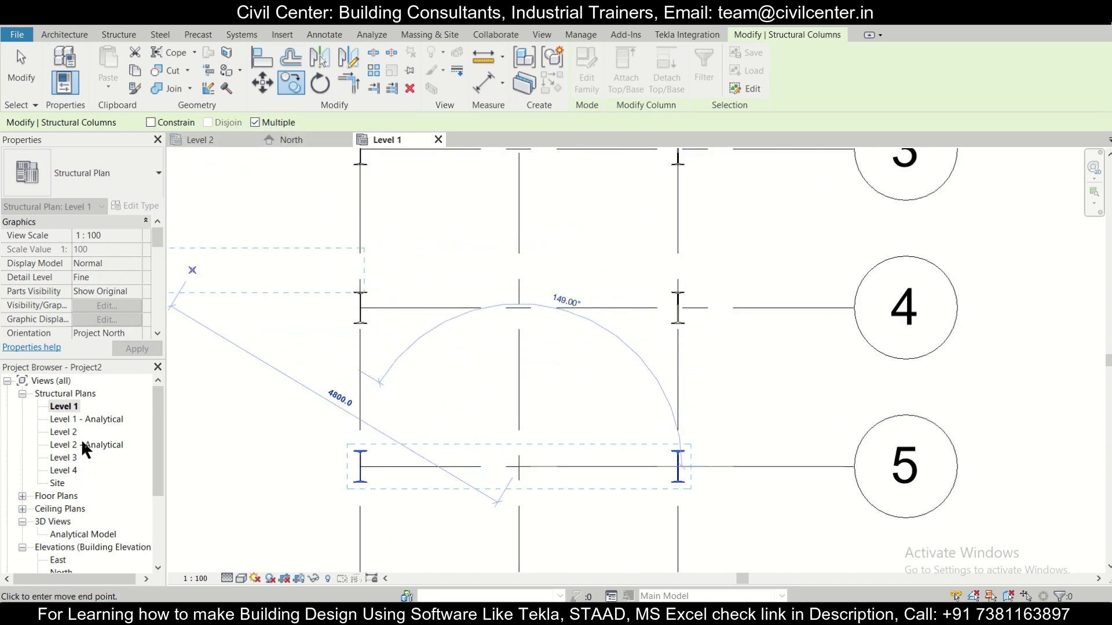
Open the default 3D view and examine the rows of copied columns
{"action": "left_click", "coordinate": [549, 37]}
{"action": "left_click", "coordinate": [408, 63]}
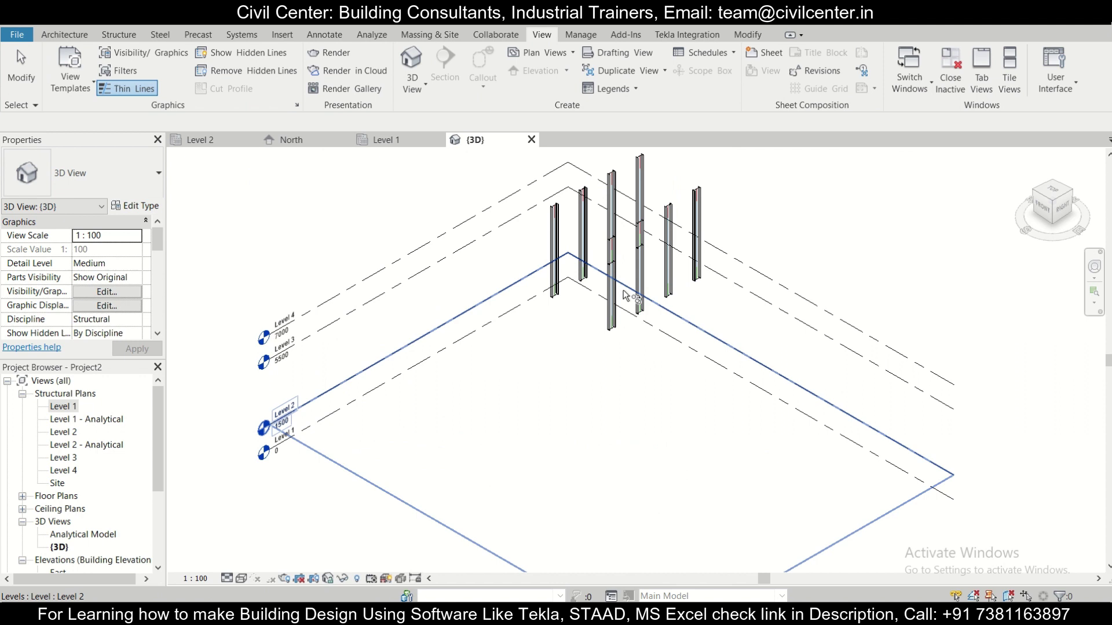
{"action": "scroll", "coordinate": [625, 296], "scroll_direction": "up", "scroll_amount": 3}
{"action": "scroll", "coordinate": [561, 390], "scroll_direction": "up", "scroll_amount": 1}
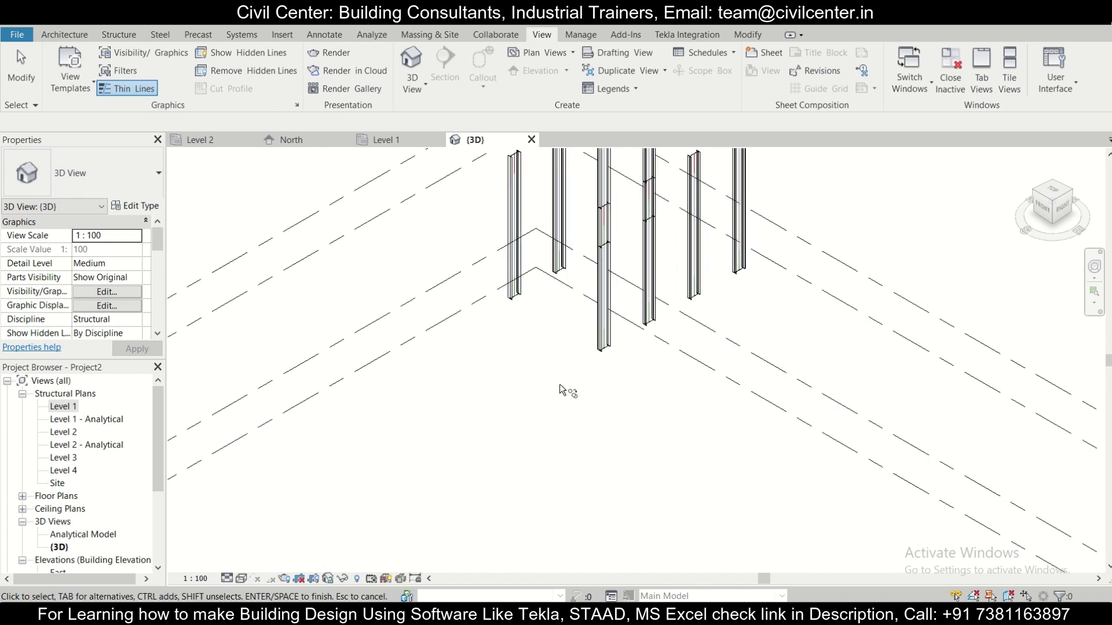
{"action": "middle_click_drag", "start_coordinate": [533, 371], "coordinate": [595, 305], "text": "shift"}
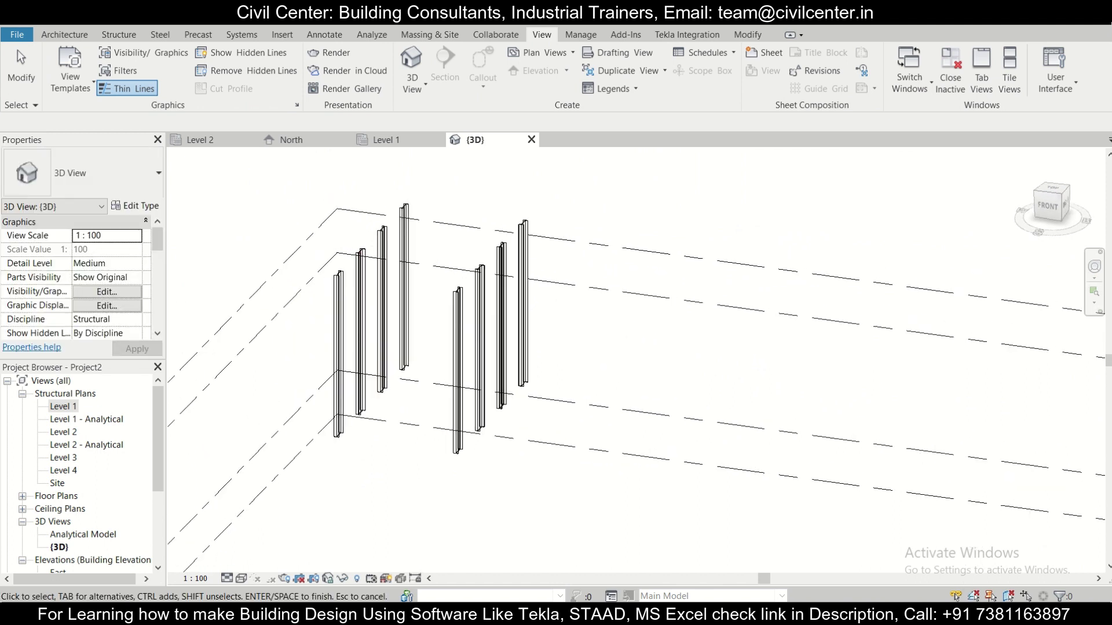
{"action": "left_click", "coordinate": [904, 617]}
{"action": "left_click", "coordinate": [802, 517]}
{"action": "scroll", "coordinate": [467, 319], "scroll_direction": "up", "scroll_amount": 4}
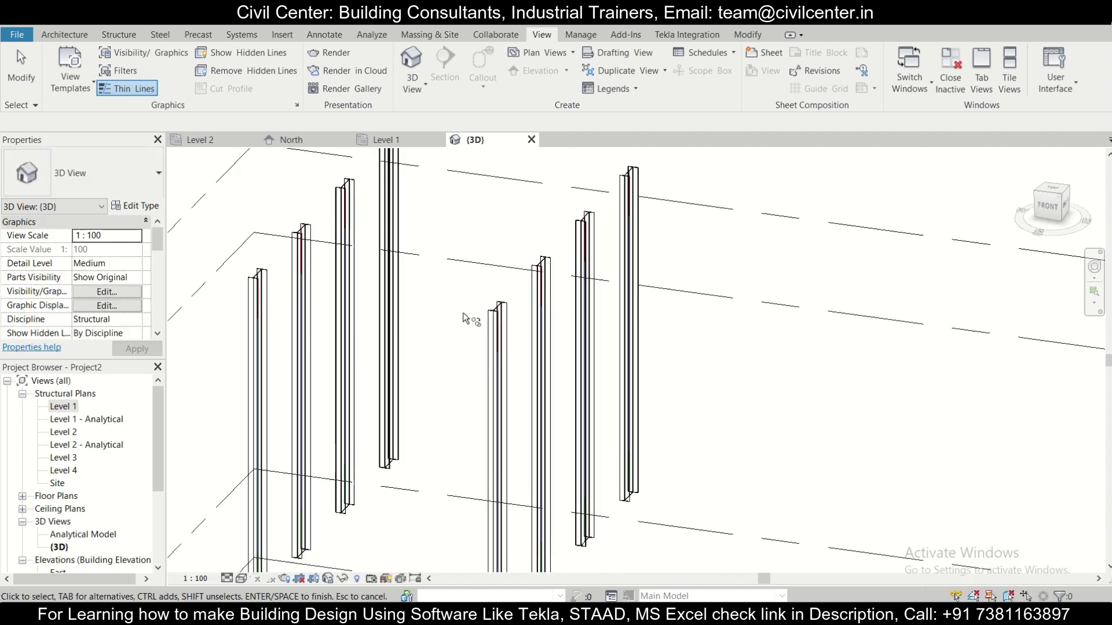
Change the 3D view's visual style to show the columns with filled surfaces and inspect them from several angles
{"action": "left_click", "coordinate": [240, 578]}
{"action": "left_click", "coordinate": [258, 533]}
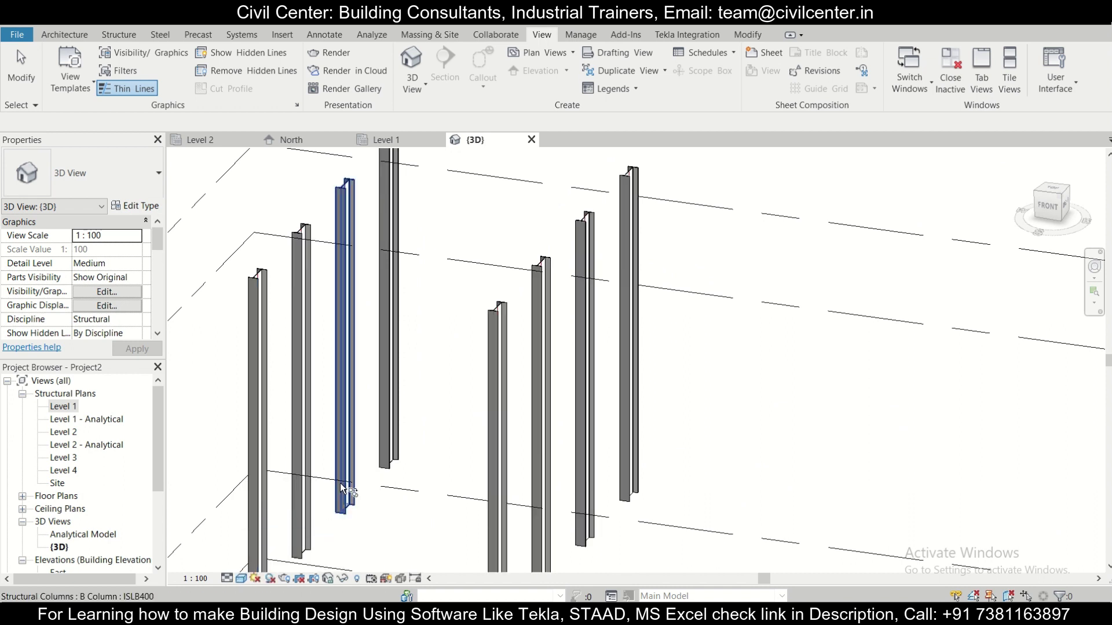
{"action": "middle_click_drag", "start_coordinate": [385, 521], "coordinate": [481, 398]}
{"action": "scroll", "coordinate": [481, 398], "scroll_direction": "down", "scroll_amount": 5}
{"action": "middle_click_drag", "start_coordinate": [467, 446], "coordinate": [434, 422], "text": "shift"}
{"action": "scroll", "coordinate": [475, 402], "scroll_direction": "up", "scroll_amount": 3}
{"action": "scroll", "coordinate": [463, 304], "scroll_direction": "down", "scroll_amount": 2}
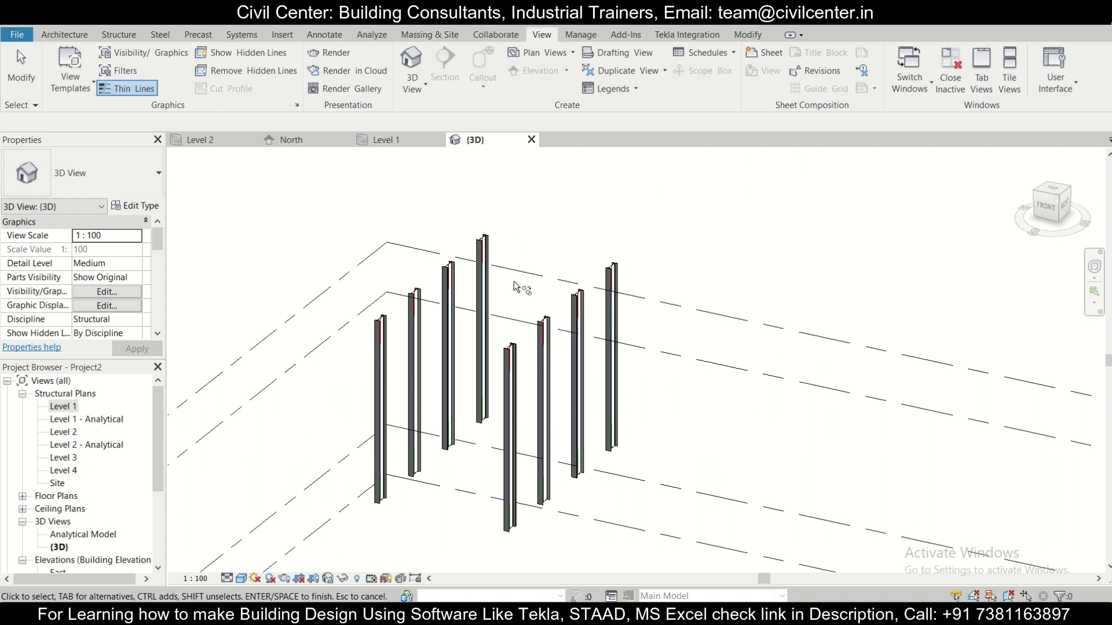
{"action": "scroll", "coordinate": [524, 238], "scroll_direction": "up", "scroll_amount": 2}
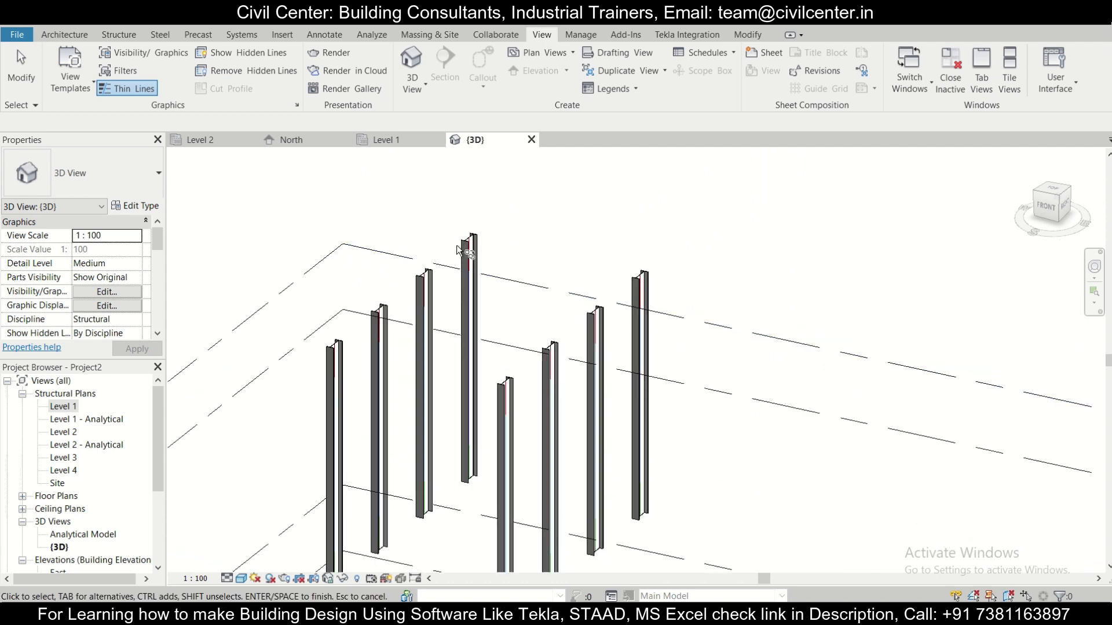
{"action": "left_click", "coordinate": [295, 139]}
{"action": "scroll", "coordinate": [876, 300], "scroll_direction": "up", "scroll_amount": 5}
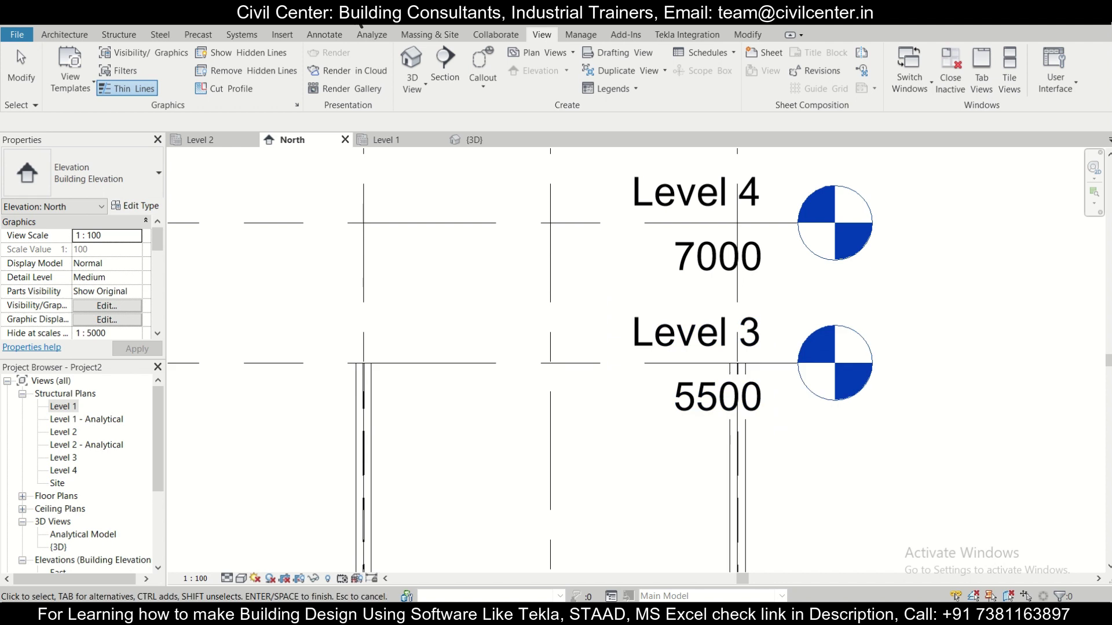
{"action": "left_click", "coordinate": [115, 37]}
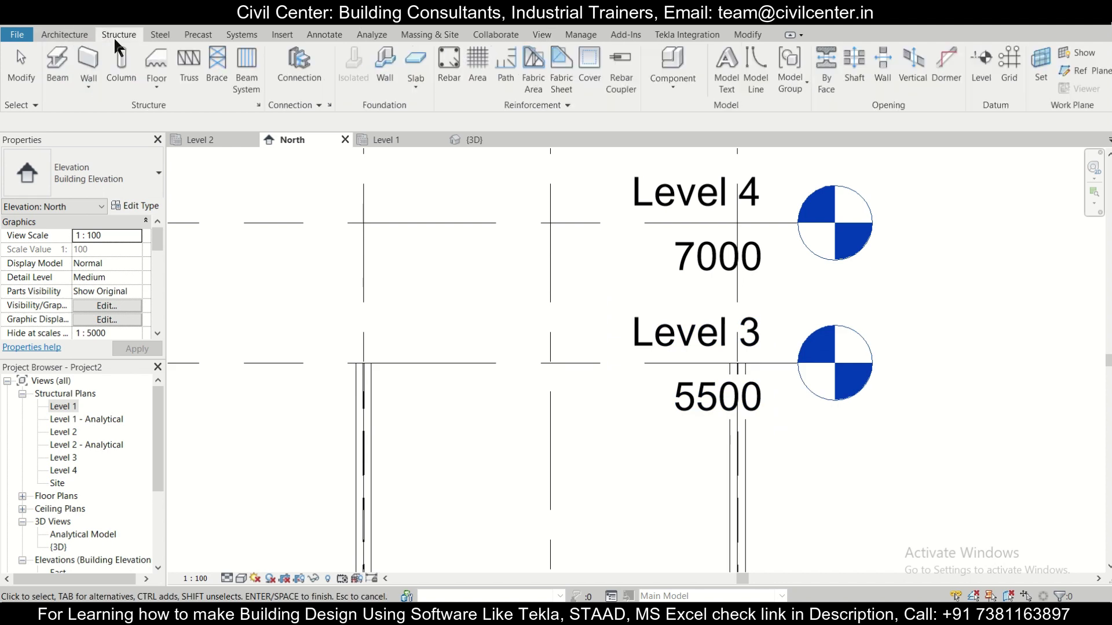
{"action": "left_click", "coordinate": [1042, 73]}
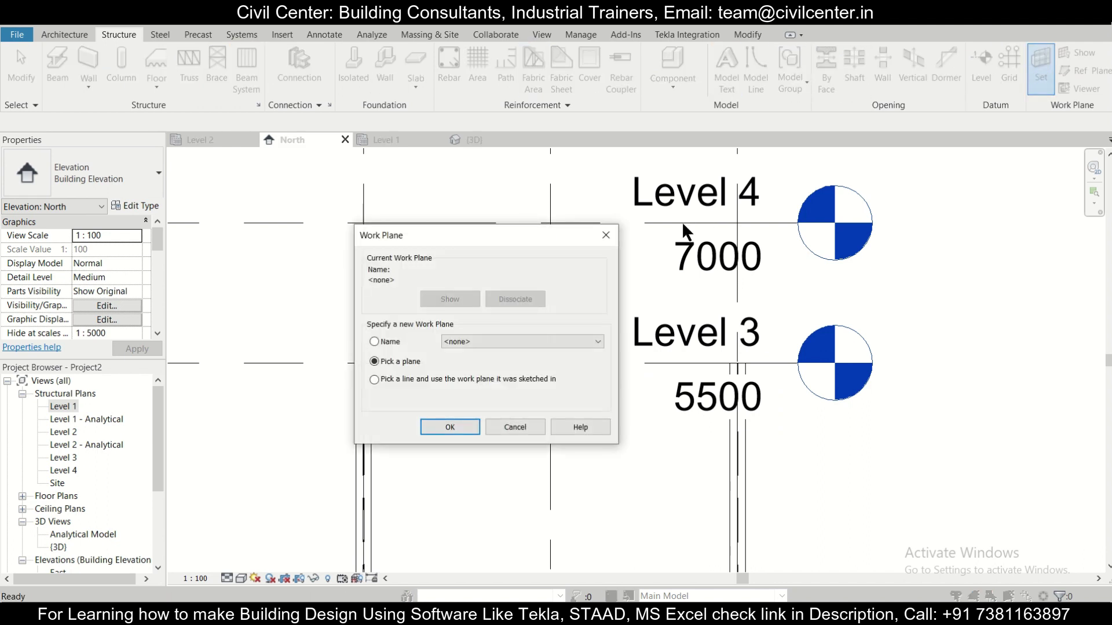
{"action": "left_click", "coordinate": [607, 235]}
Check the Level 1 plan for the number of the grid line carrying the first pair of columns
{"action": "left_click", "coordinate": [404, 139]}
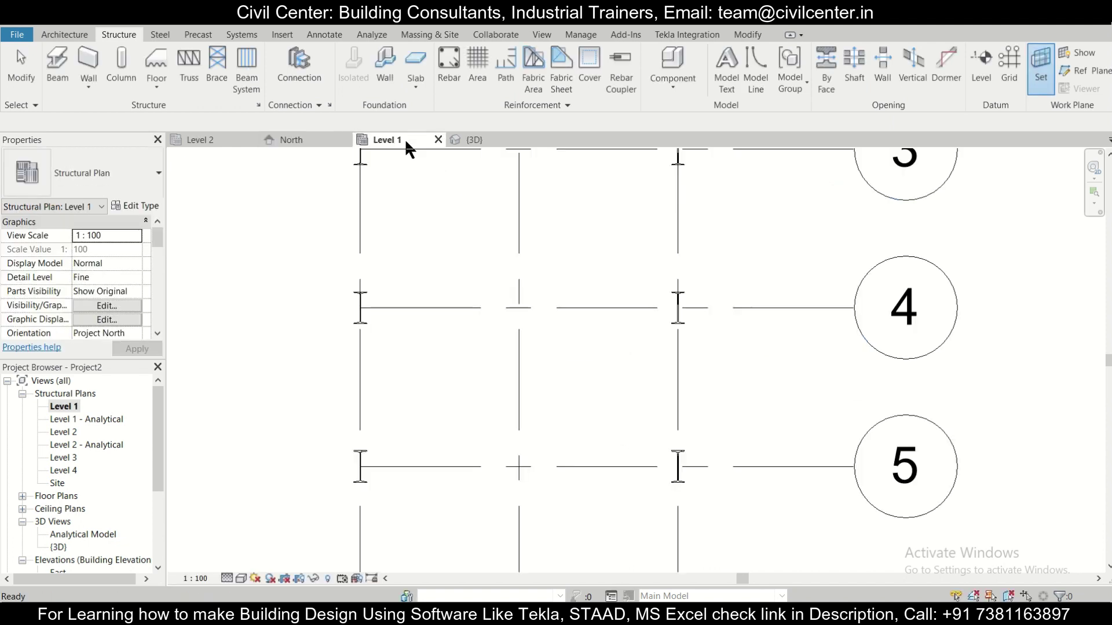
{"action": "scroll", "coordinate": [544, 349], "scroll_direction": "down", "scroll_amount": 3}
{"action": "scroll", "coordinate": [558, 265], "scroll_direction": "up", "scroll_amount": 3, "text": "ctrl"}
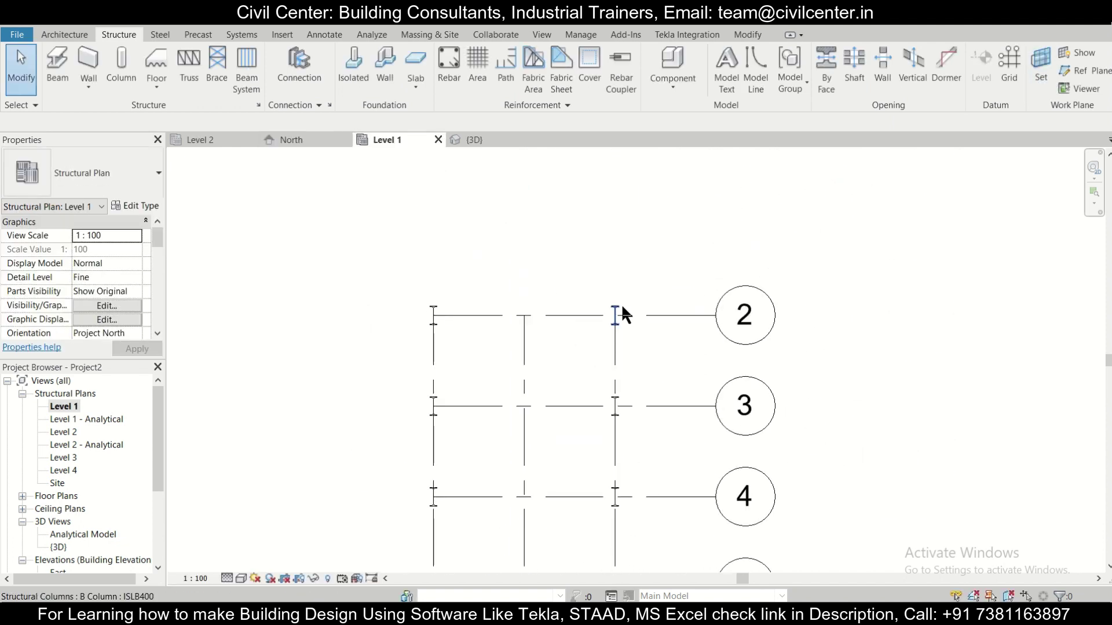
{"action": "scroll", "coordinate": [620, 304], "scroll_direction": "up", "scroll_amount": 3}
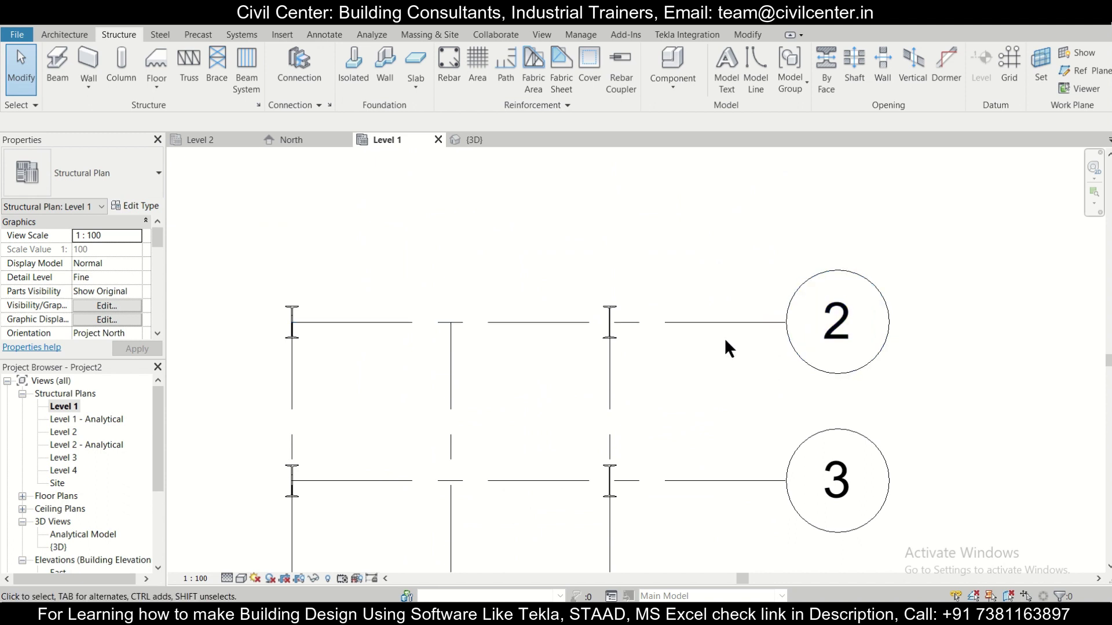
Set the work plane to Grid : 2 by name in the North elevation
{"action": "left_click", "coordinate": [307, 139]}
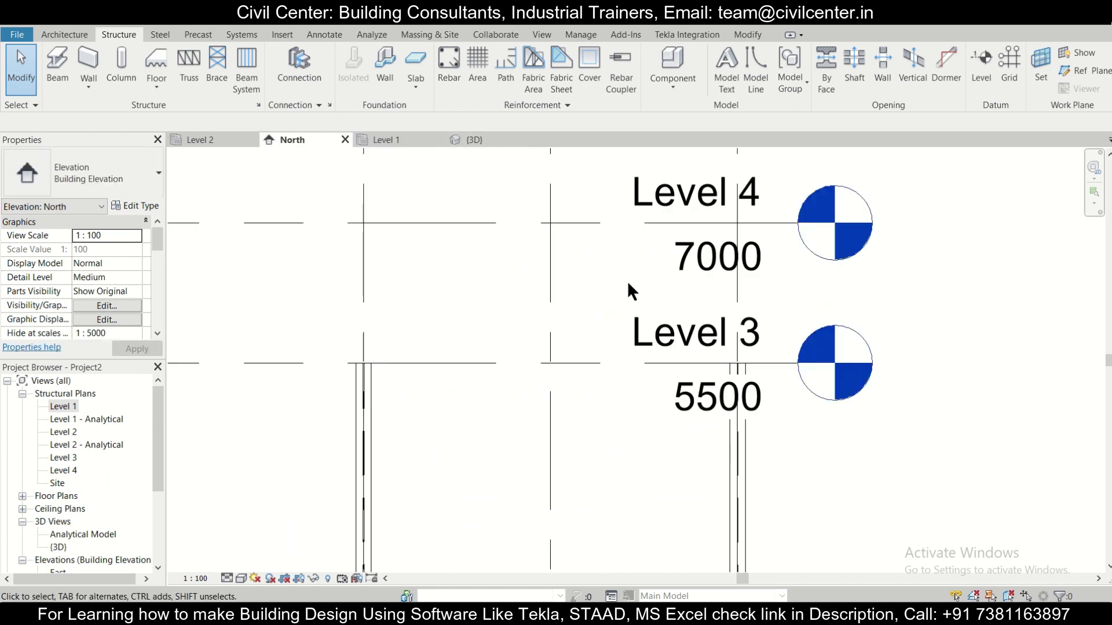
{"action": "left_click", "coordinate": [1041, 58]}
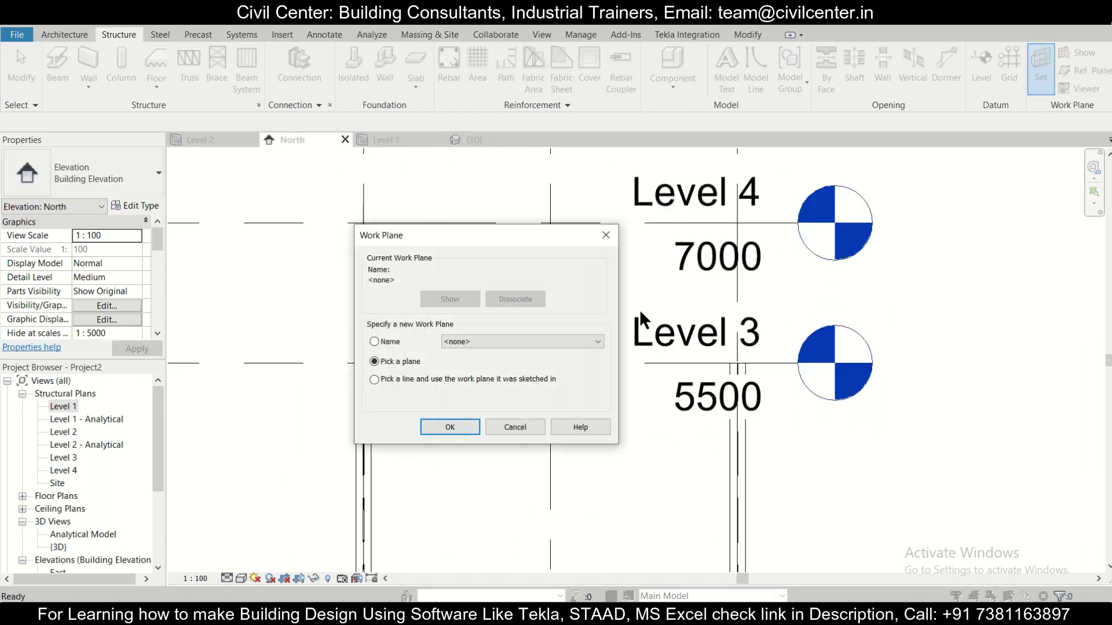
{"action": "left_click", "coordinate": [392, 341]}
{"action": "left_click", "coordinate": [498, 342]}
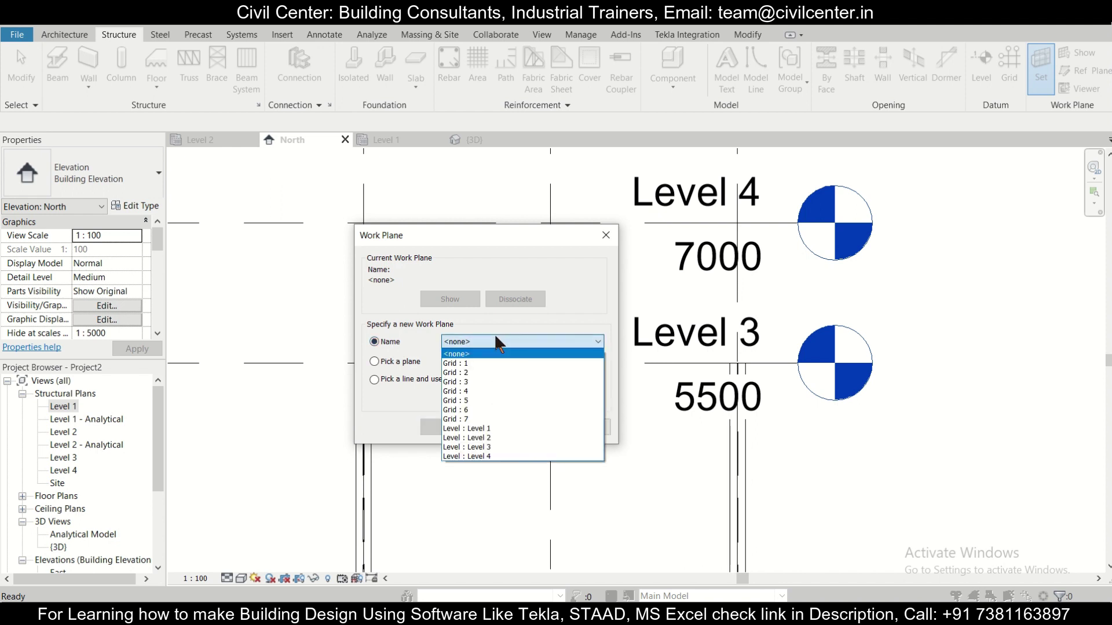
{"action": "left_click", "coordinate": [532, 372]}
{"action": "left_click", "coordinate": [450, 427]}
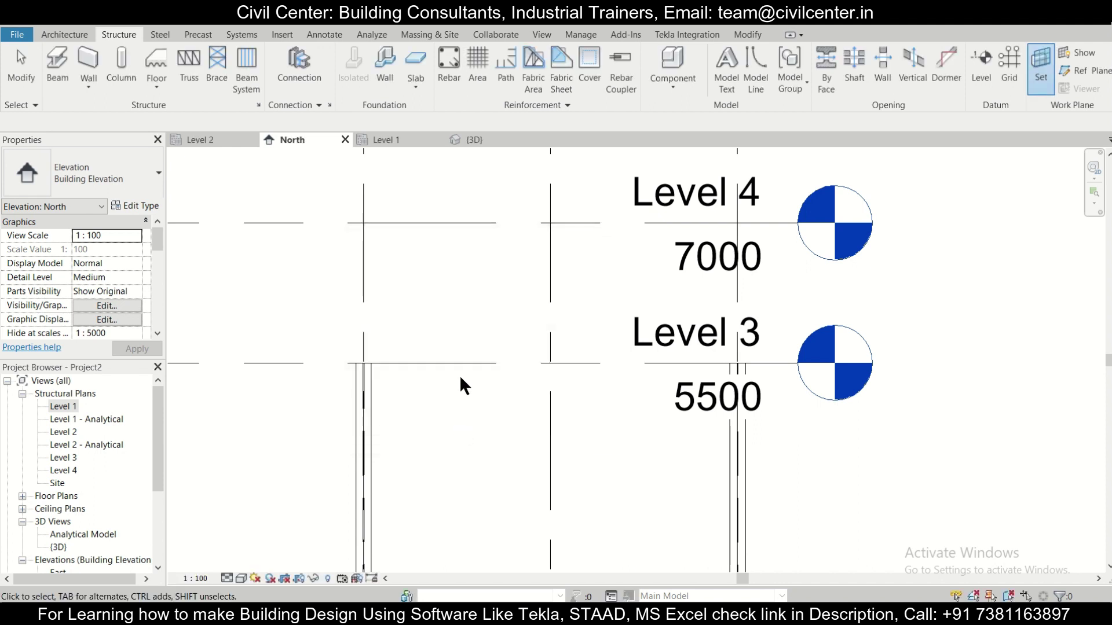
Start the Beam tool on the Grid : 2 placement plane and open the family file browser from the beam's type properties
{"action": "scroll", "coordinate": [460, 374], "scroll_direction": "down", "scroll_amount": 3}
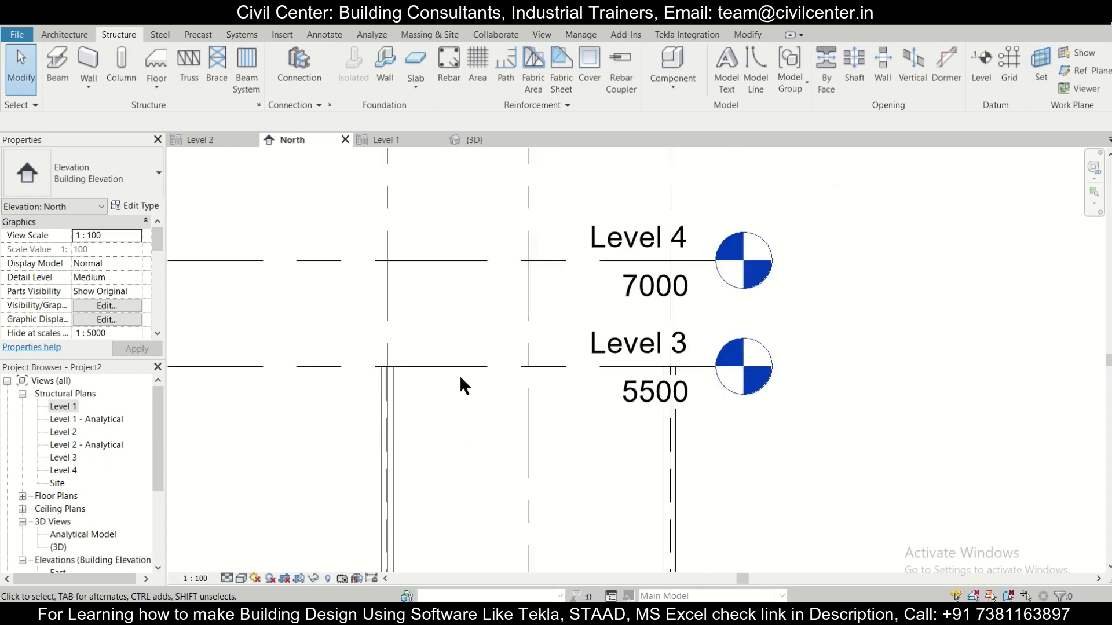
{"action": "left_click", "coordinate": [56, 77]}
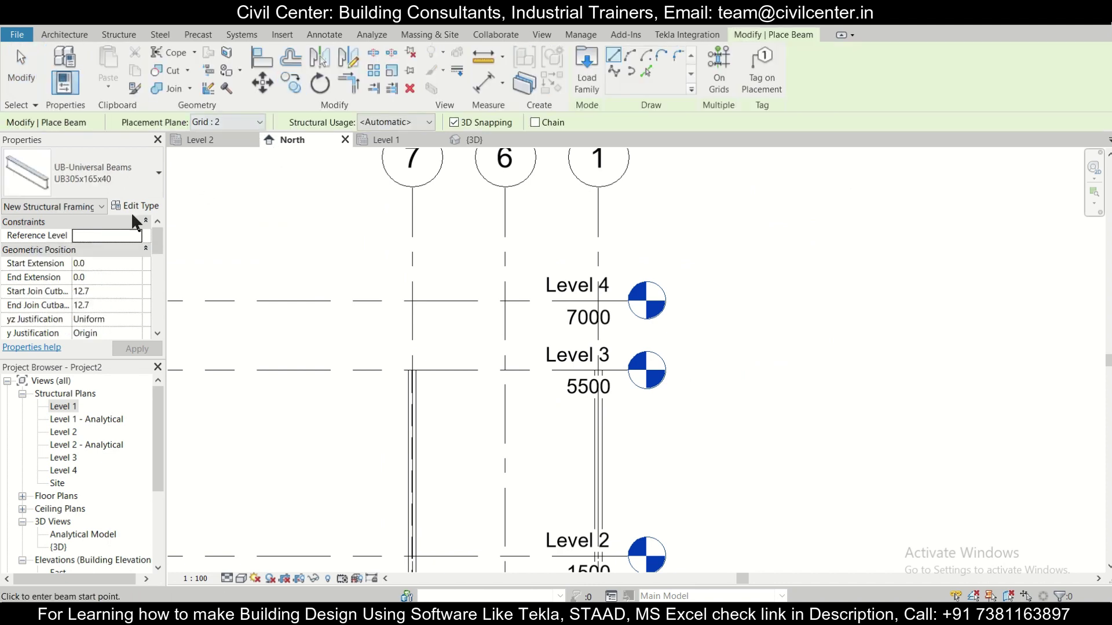
{"action": "left_click", "coordinate": [68, 58]}
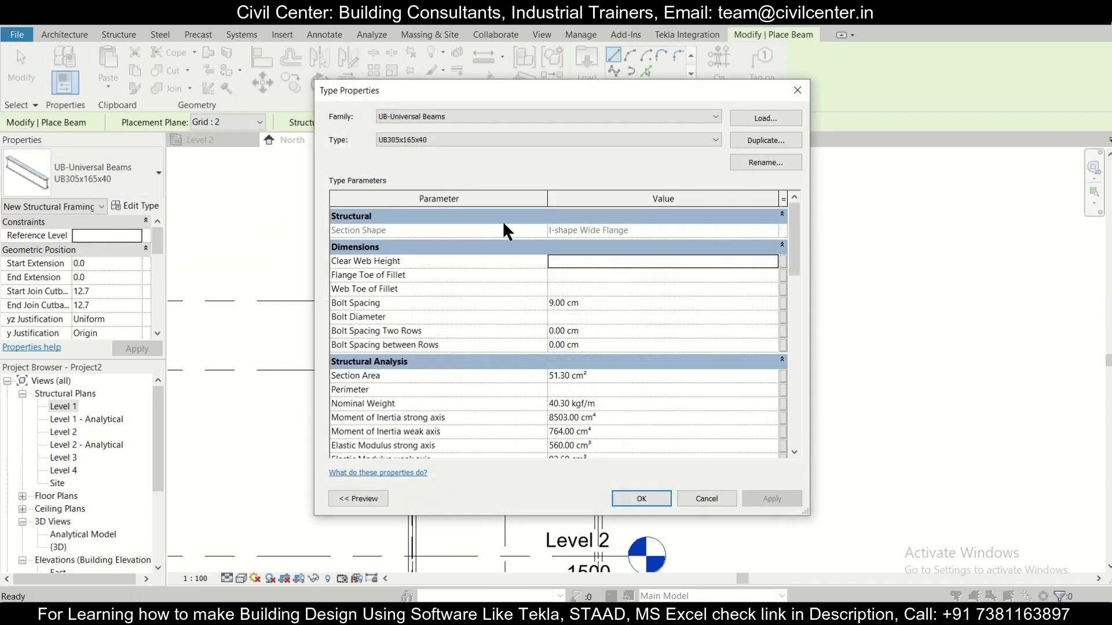
{"action": "left_click", "coordinate": [765, 139]}
{"action": "left_click", "coordinate": [768, 118]}
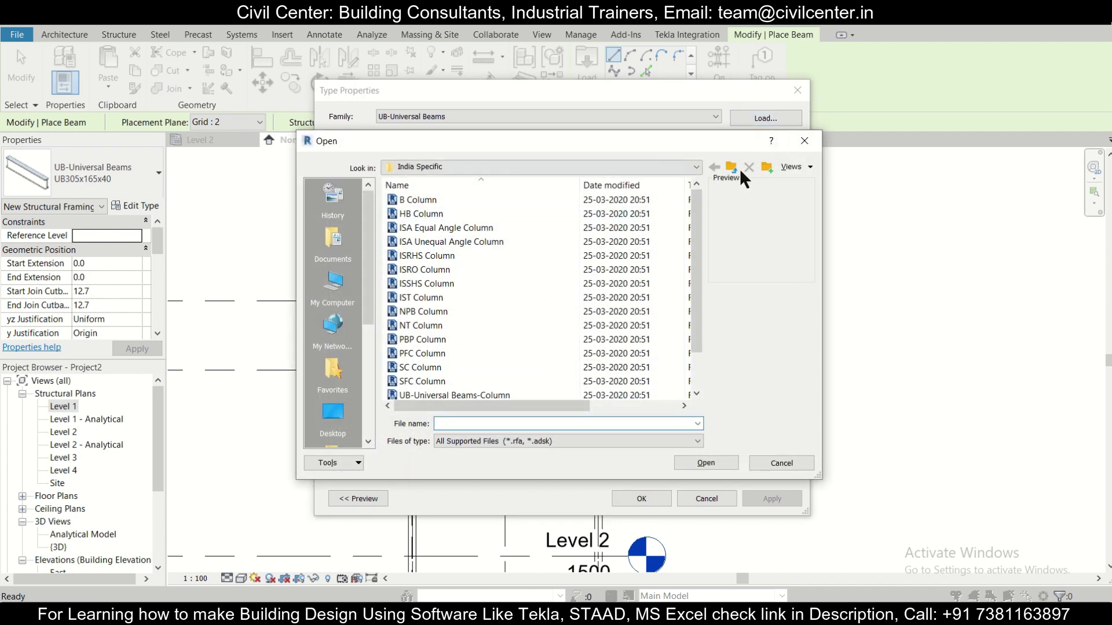
Browse the family library to the India Specific folder inside India's Structural Framing steel families
{"action": "left_click", "coordinate": [731, 167]}
{"action": "left_click", "coordinate": [730, 167]}
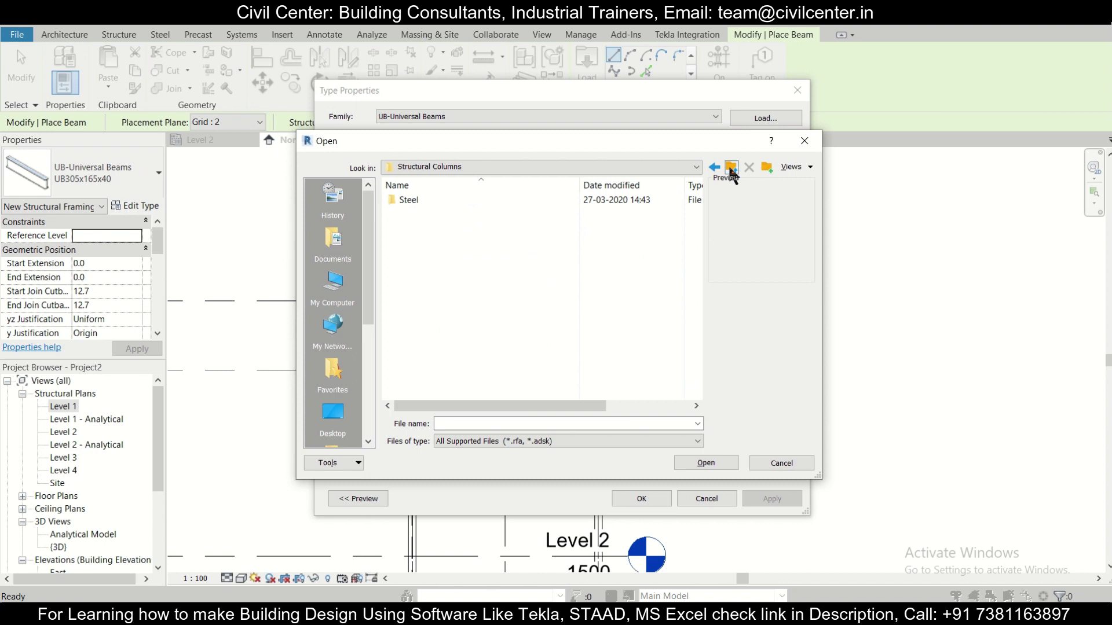
{"action": "left_click", "coordinate": [731, 168]}
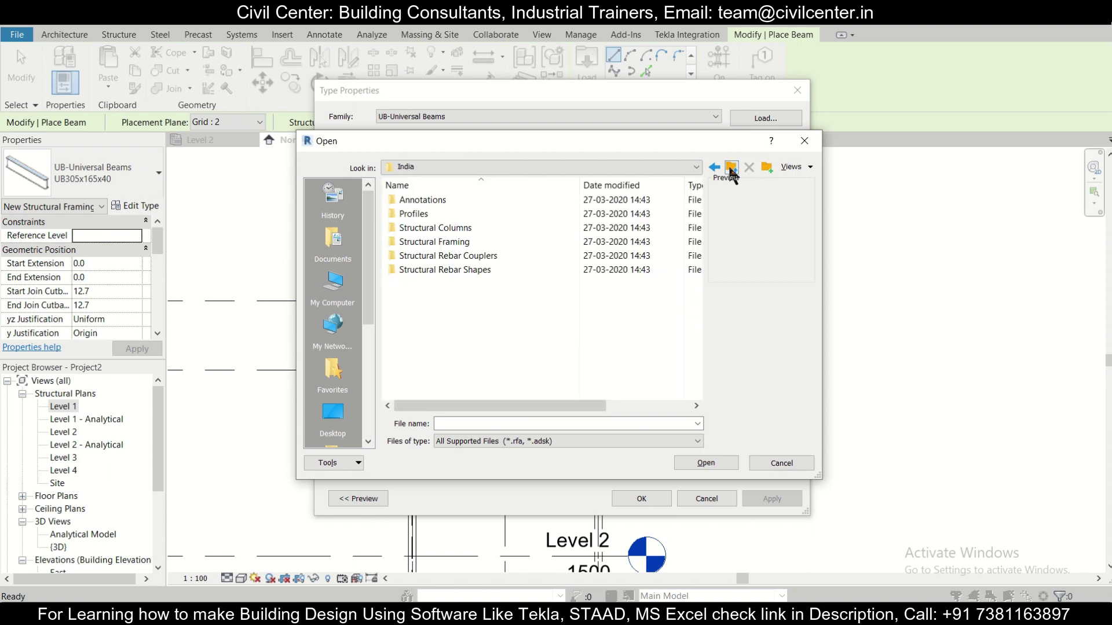
{"action": "left_click", "coordinate": [731, 167]}
{"action": "scroll", "coordinate": [517, 308], "scroll_direction": "down", "scroll_amount": 1}
{"action": "scroll", "coordinate": [516, 308], "scroll_direction": "up", "scroll_amount": 1}
{"action": "double_click", "coordinate": [518, 283]}
{"action": "double_click", "coordinate": [503, 241]}
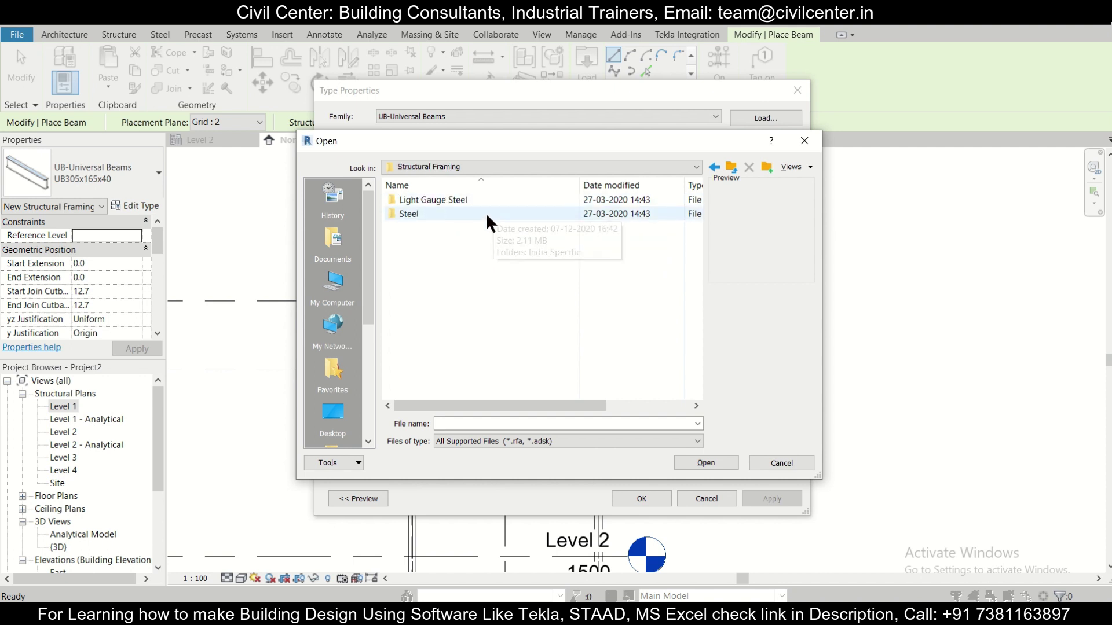
{"action": "double_click", "coordinate": [485, 213]}
{"action": "double_click", "coordinate": [496, 199]}
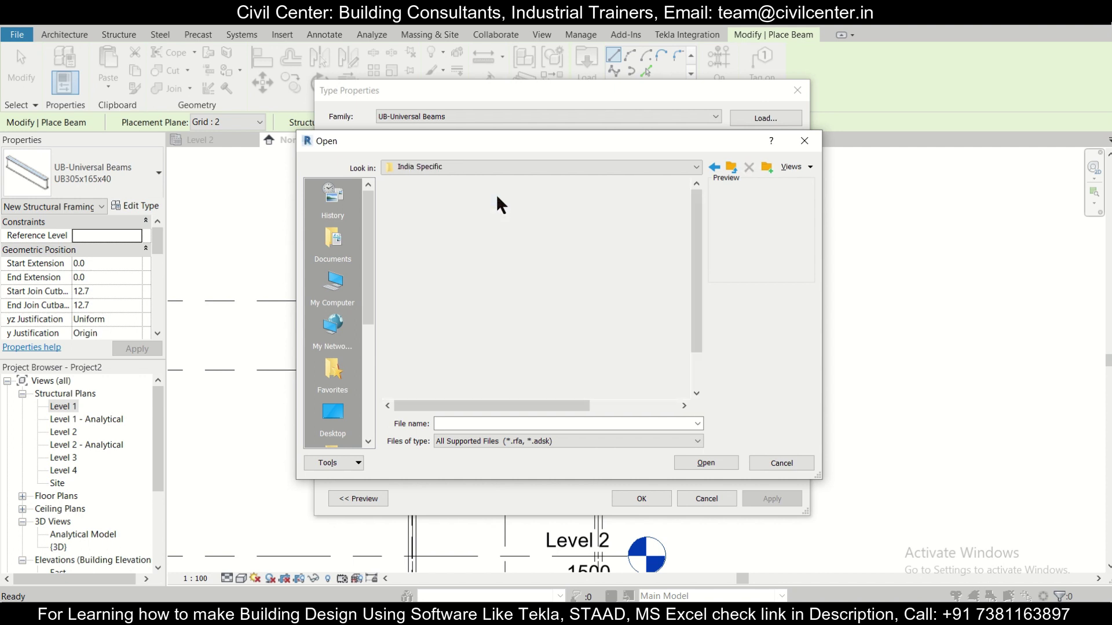
Load the ISLB250 type from the B.rfa family and accept it as the beam type
{"action": "left_click", "coordinate": [497, 199]}
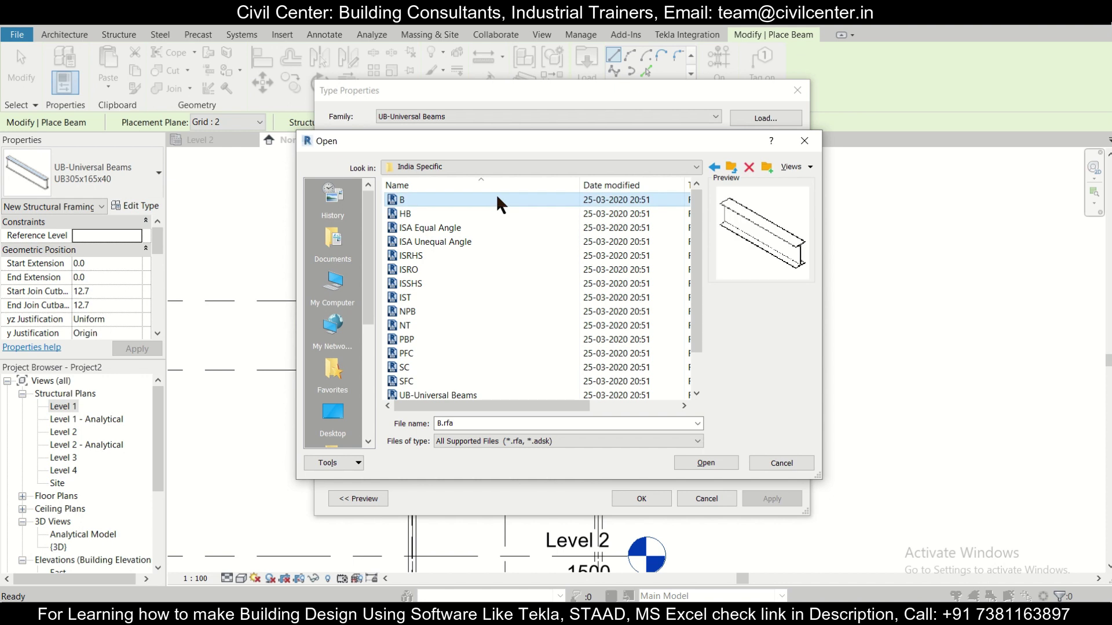
{"action": "left_click", "coordinate": [706, 462]}
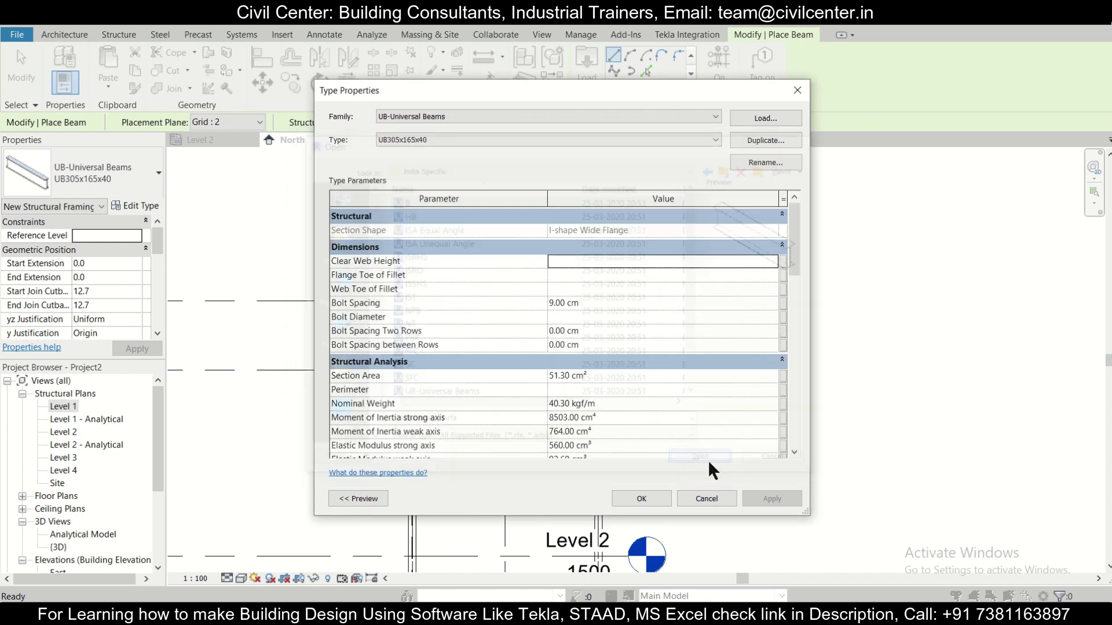
{"action": "scroll", "coordinate": [507, 320], "scroll_direction": "down", "scroll_amount": 1}
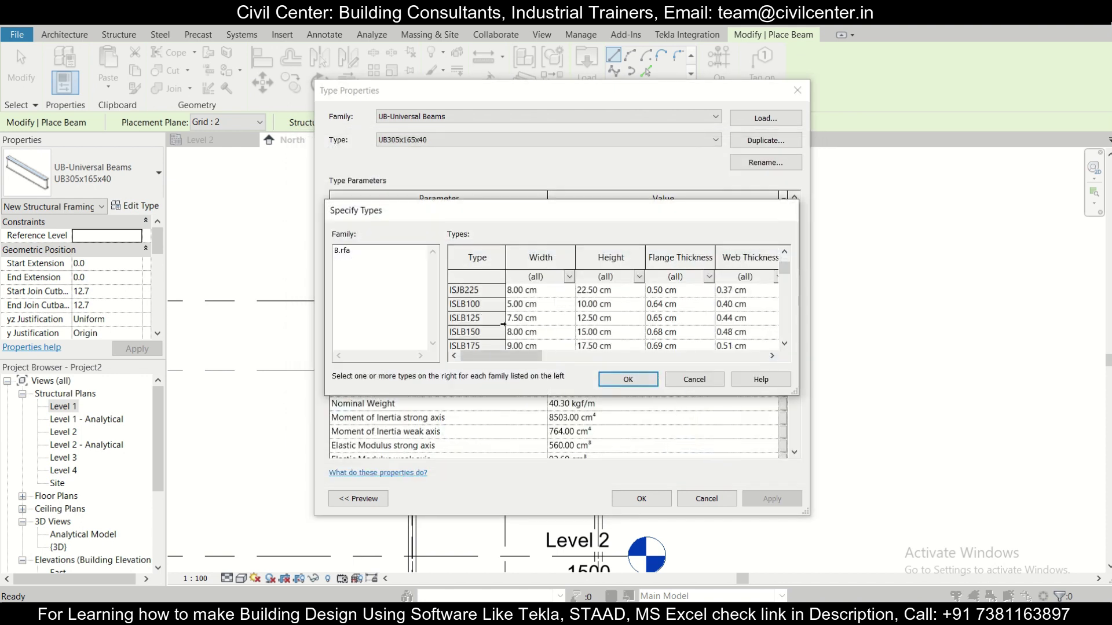
{"action": "scroll", "coordinate": [504, 323], "scroll_direction": "down", "scroll_amount": 2}
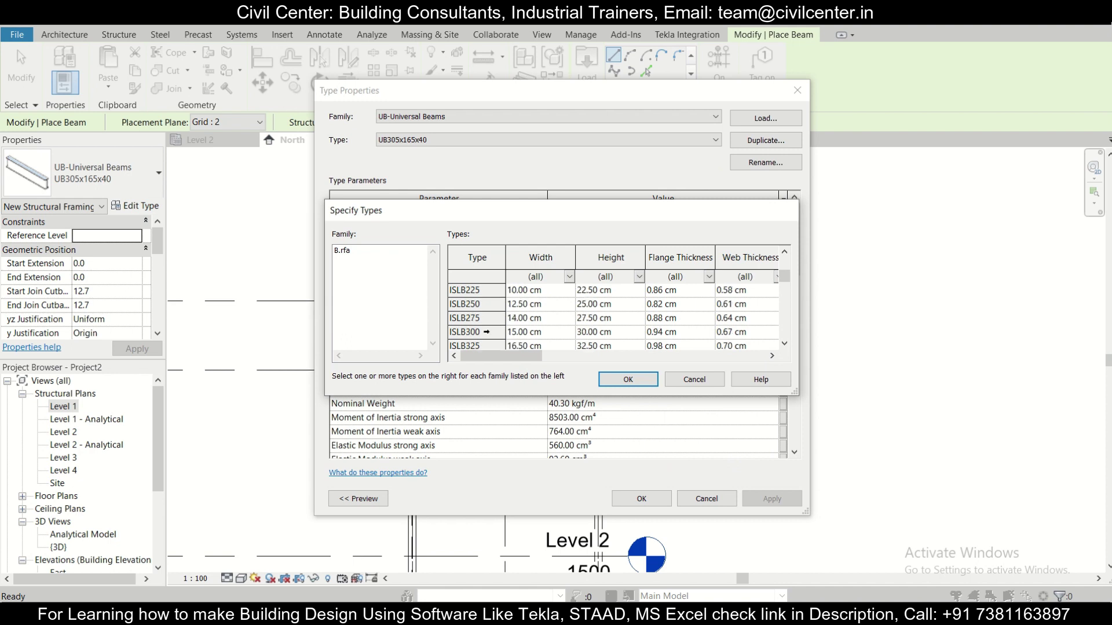
{"action": "left_click", "coordinate": [484, 332]}
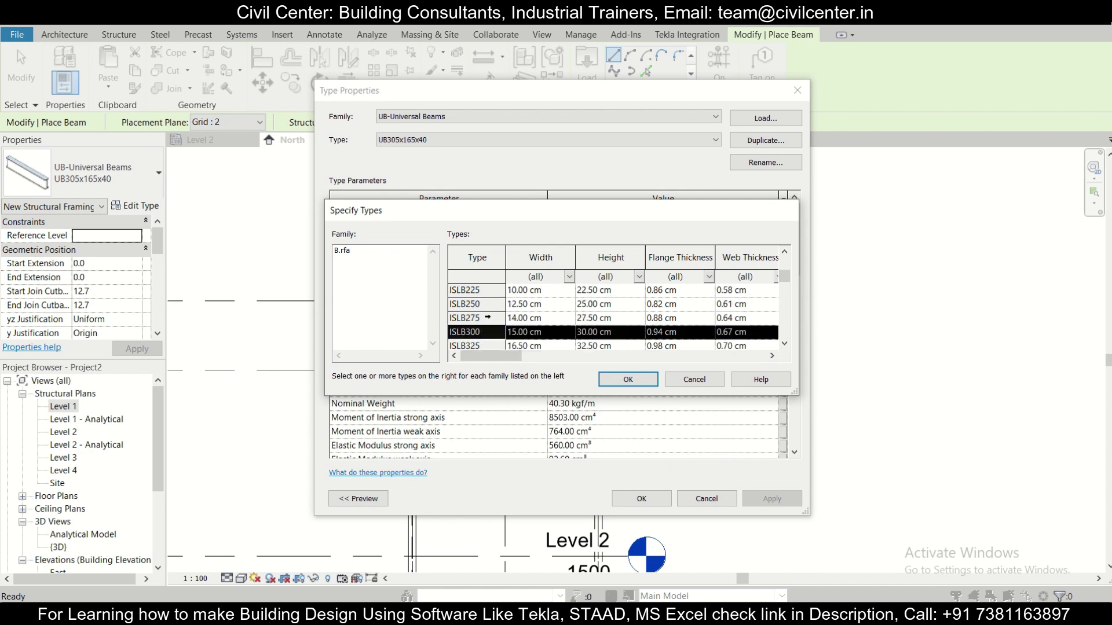
{"action": "left_click", "coordinate": [489, 305]}
{"action": "left_click", "coordinate": [635, 379]}
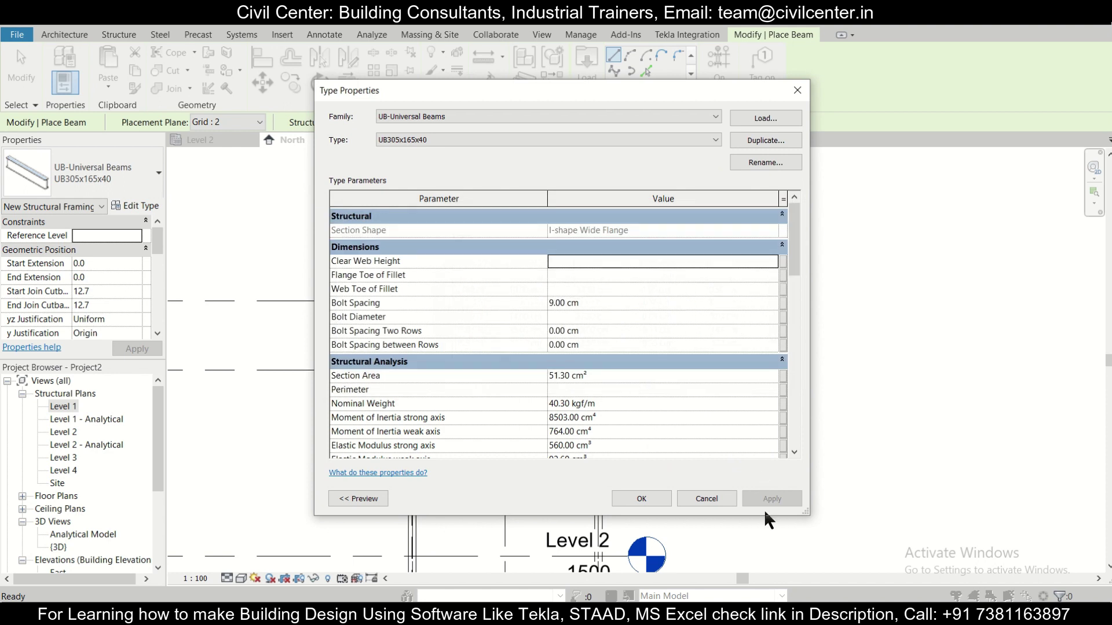
{"action": "left_click", "coordinate": [648, 499]}
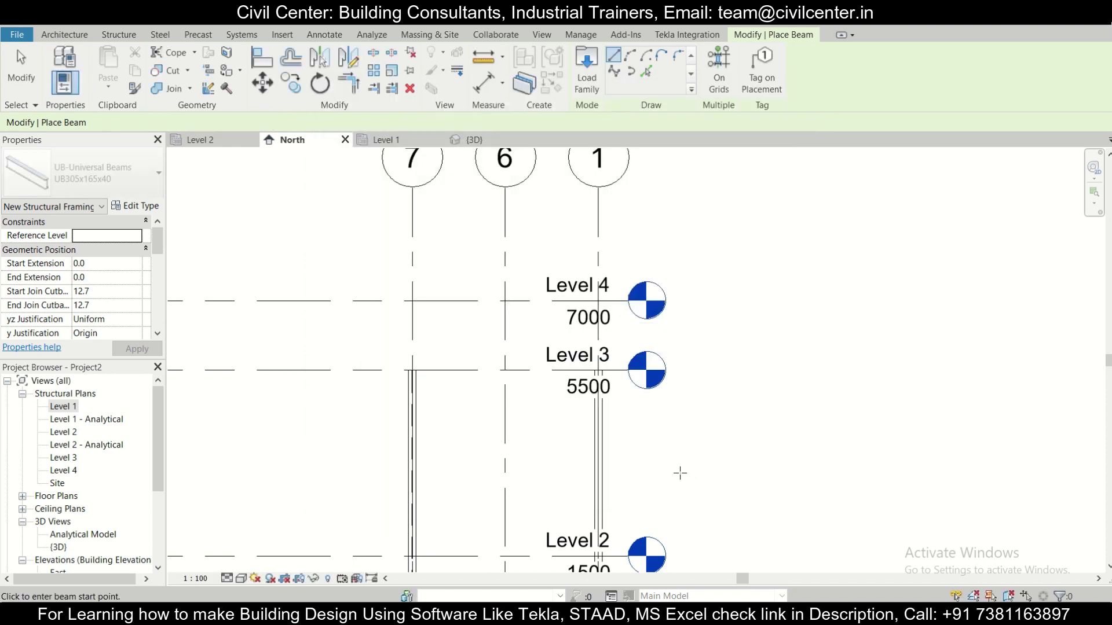
Draw two sloping ISLB250 beams on Grid : 2, from the Level 3 column tops on grids 7 and 1 to the Level 4 apex on grid 6
{"action": "scroll", "coordinate": [410, 367], "scroll_direction": "up", "scroll_amount": 2}
{"action": "left_click", "coordinate": [418, 376]}
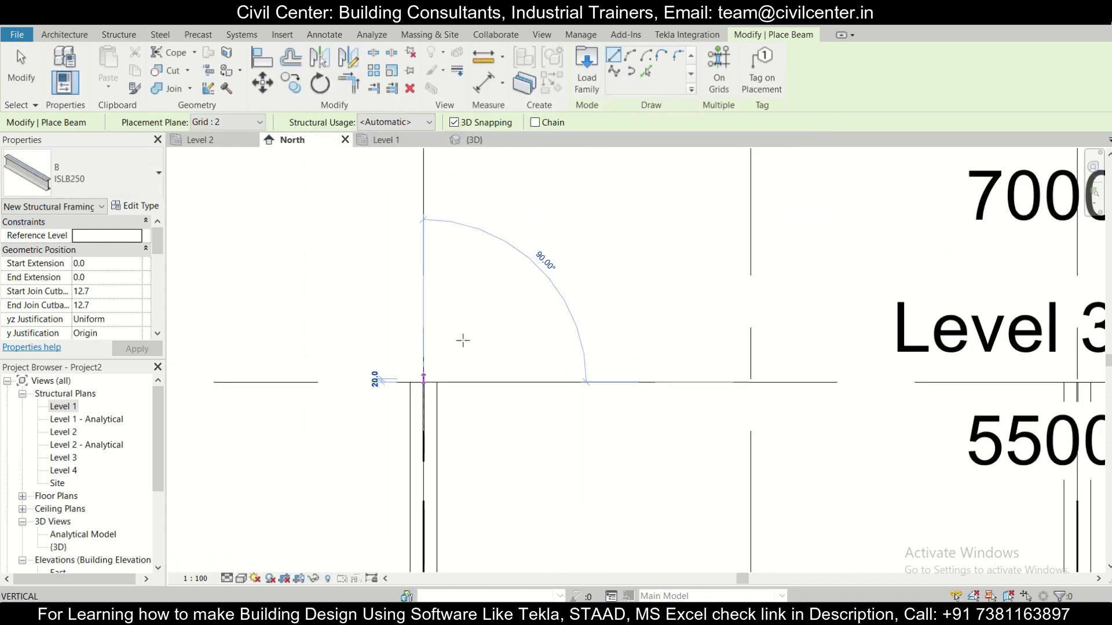
{"action": "scroll", "coordinate": [579, 301], "scroll_direction": "down", "scroll_amount": 1}
{"action": "left_click", "coordinate": [617, 279]}
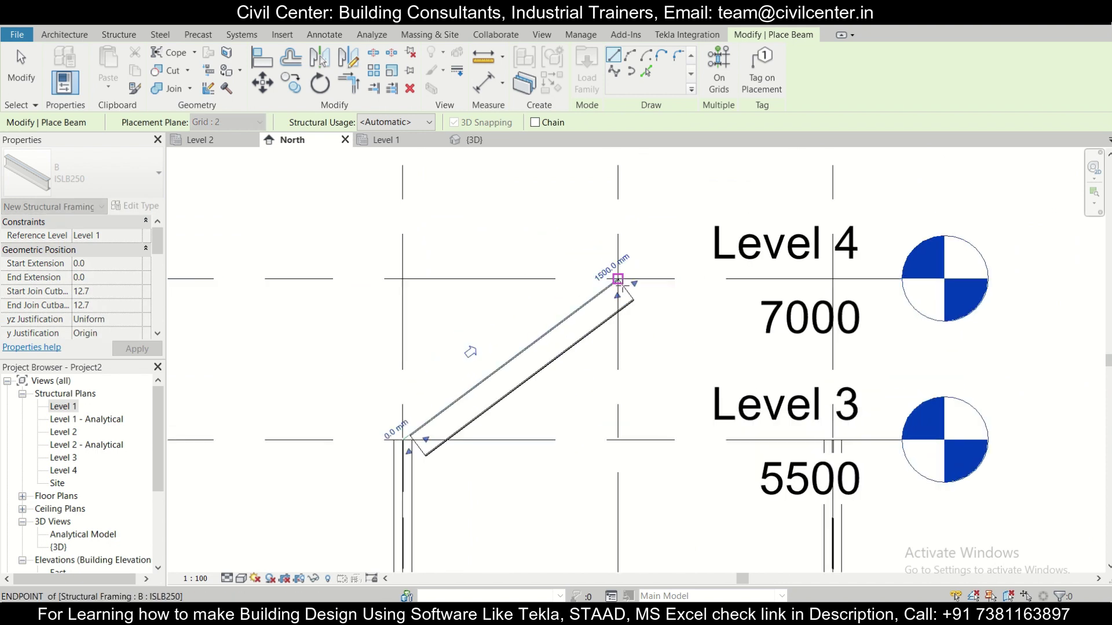
{"action": "left_click", "coordinate": [618, 279]}
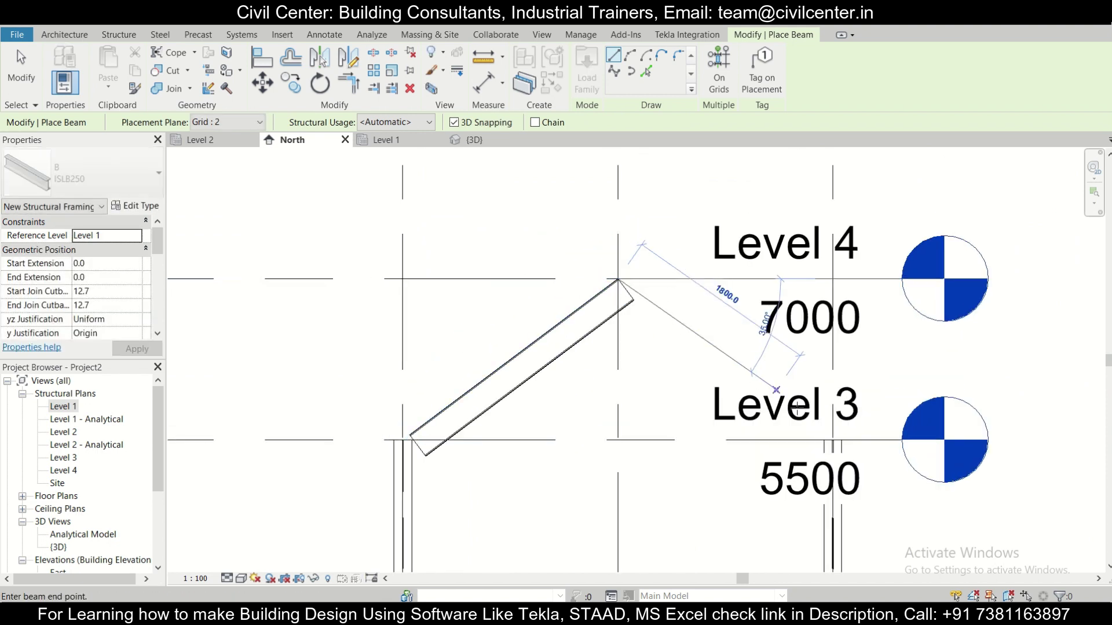
{"action": "scroll", "coordinate": [832, 439], "scroll_direction": "up", "scroll_amount": 2}
{"action": "left_click", "coordinate": [836, 434]}
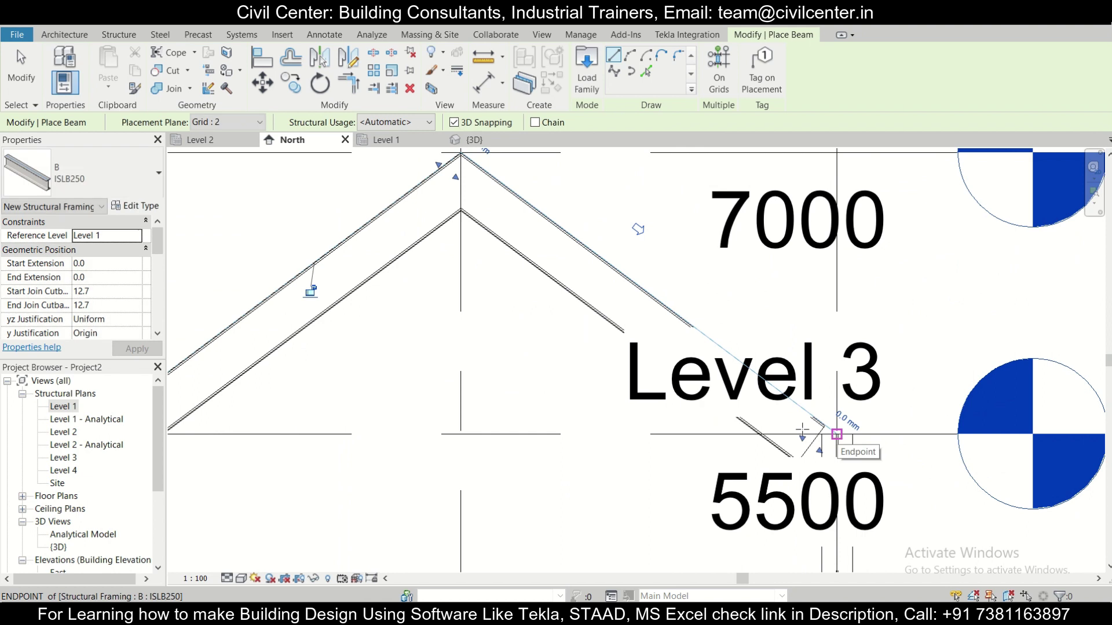
{"action": "scroll", "coordinate": [552, 362], "scroll_direction": "down", "scroll_amount": 2}
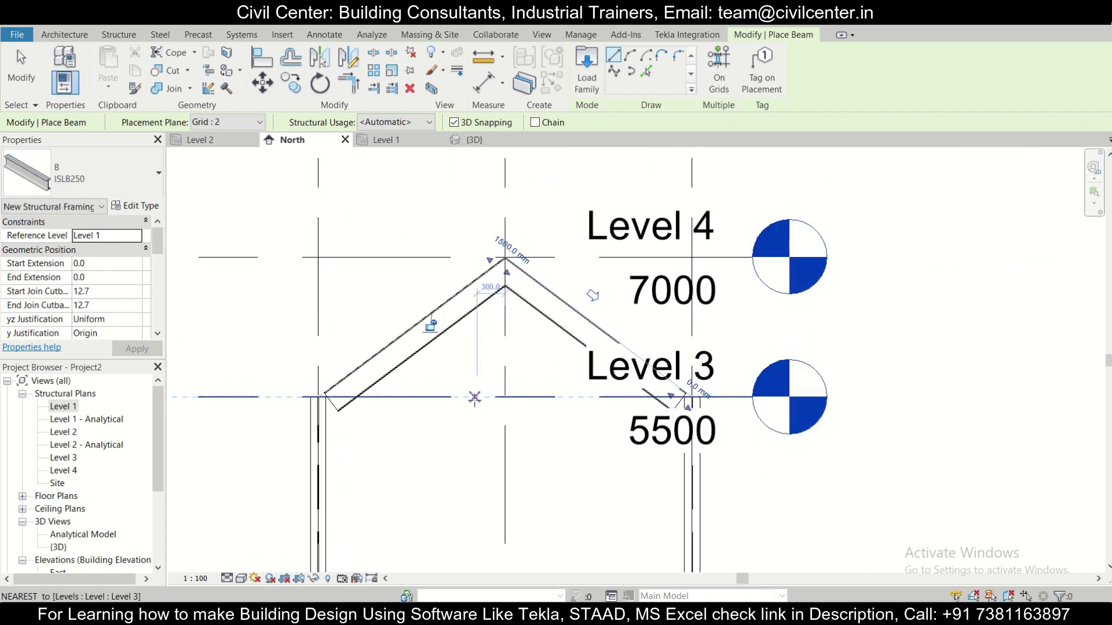
{"action": "key", "text": "Escape"}
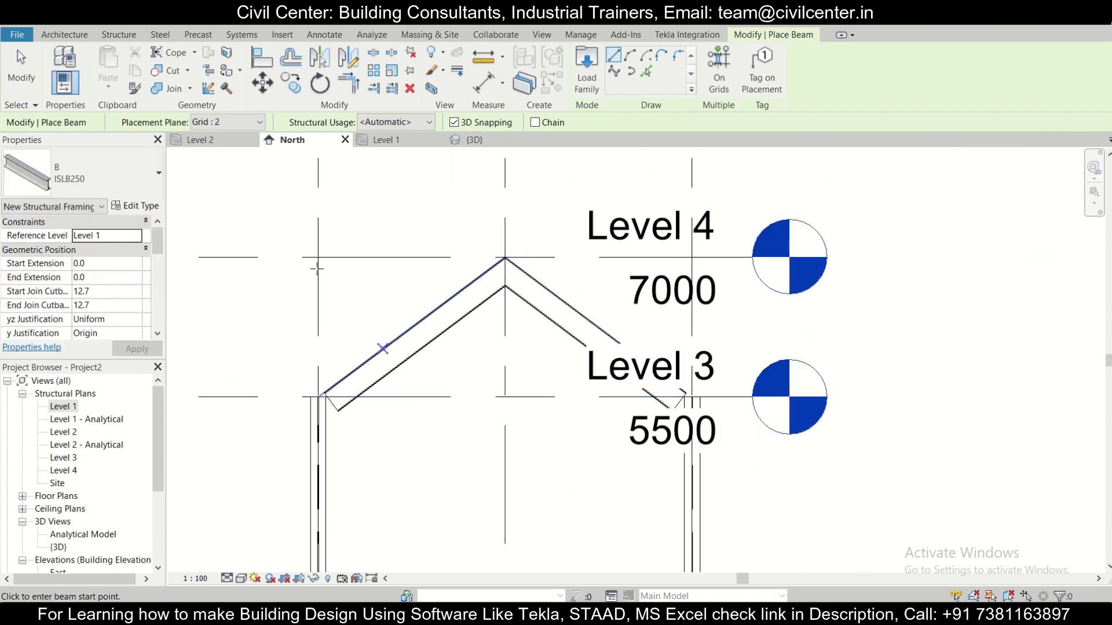
Inspect the first pair of sloping beams on the columns in the 3D view from several angles
{"action": "left_click", "coordinate": [471, 139]}
{"action": "scroll", "coordinate": [718, 310], "scroll_direction": "down", "scroll_amount": 2}
{"action": "middle_click_drag", "start_coordinate": [707, 289], "coordinate": [670, 293], "text": "shift"}
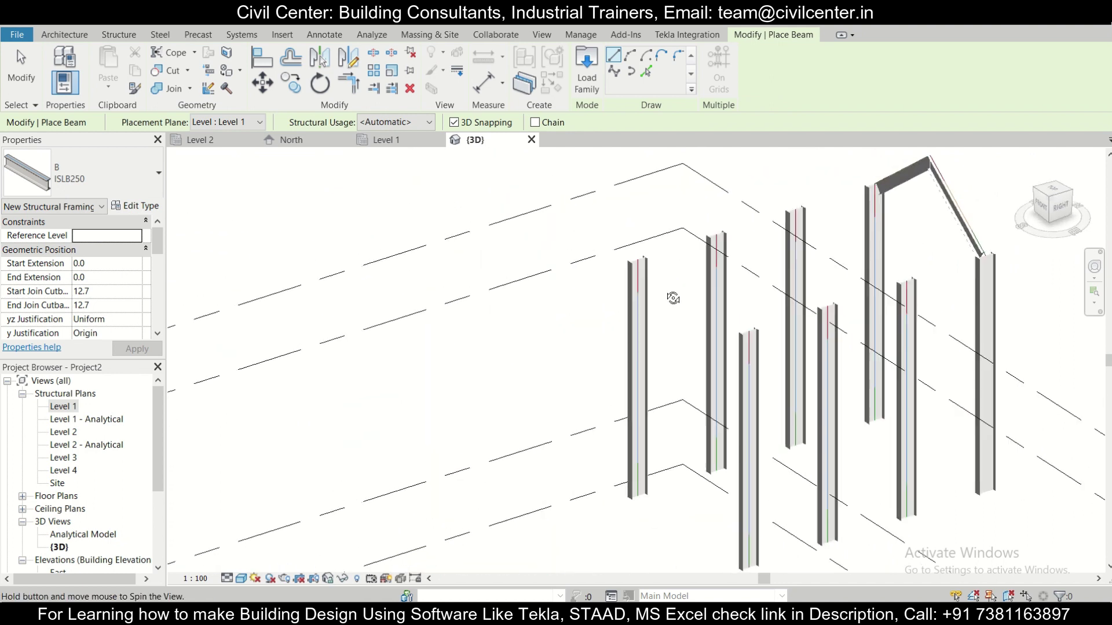
{"action": "scroll", "coordinate": [837, 249], "scroll_direction": "up", "scroll_amount": 4}
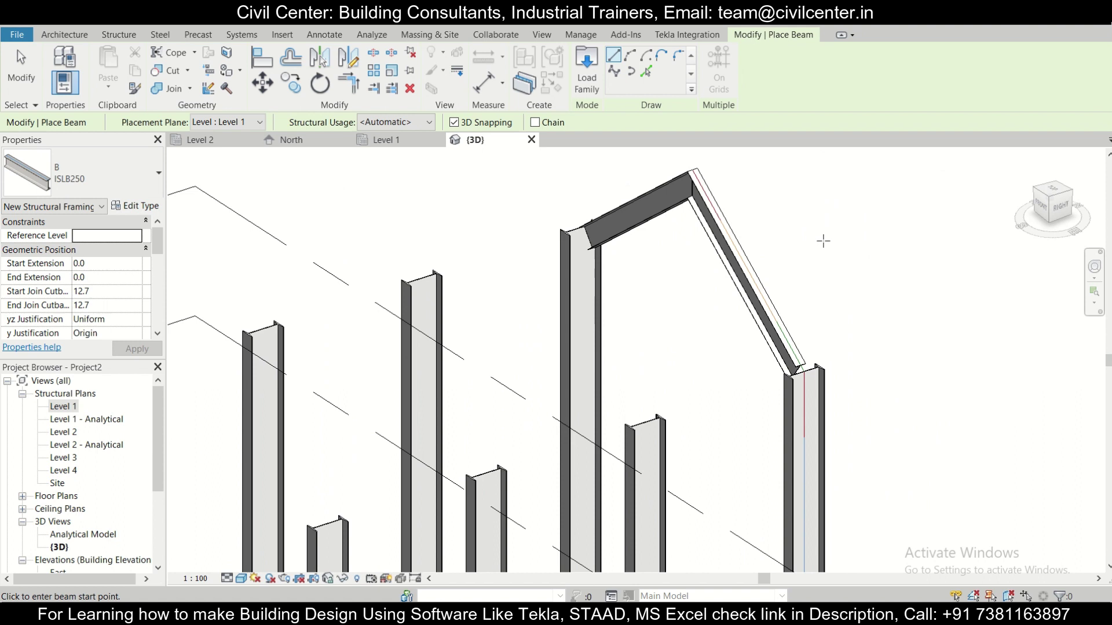
{"action": "scroll", "coordinate": [810, 238], "scroll_direction": "down", "scroll_amount": 3}
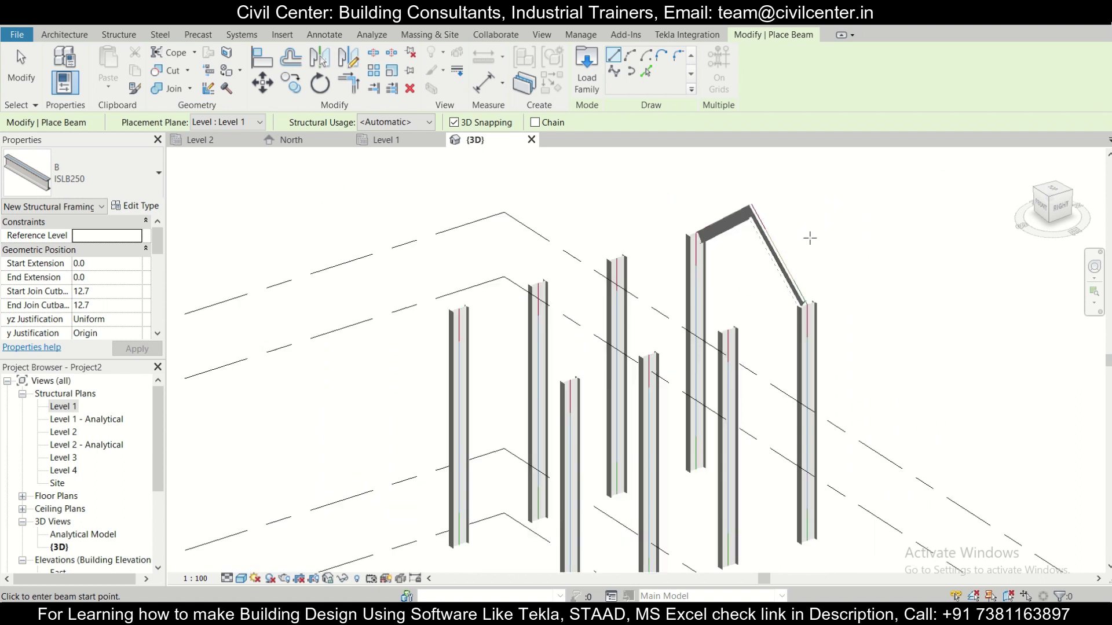
{"action": "middle_click_drag", "start_coordinate": [882, 255], "coordinate": [872, 301], "text": "shift"}
{"action": "middle_click_drag", "start_coordinate": [513, 224], "coordinate": [668, 283]}
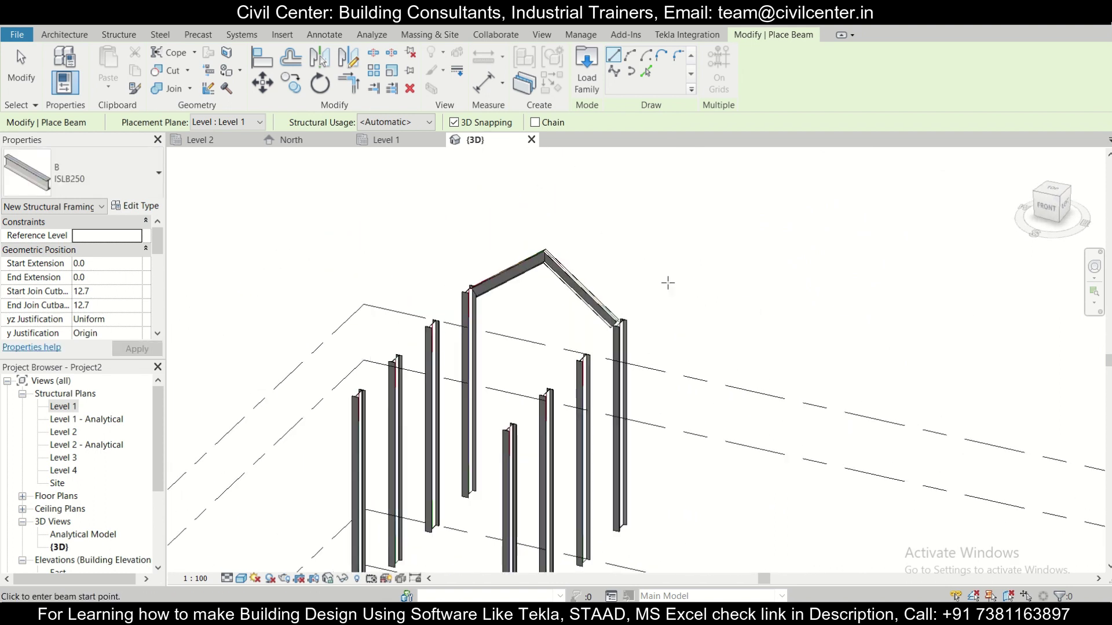
End beam placement, open the Level 3 structural plan and set its detail level to Fine
{"action": "left_click", "coordinate": [387, 141]}
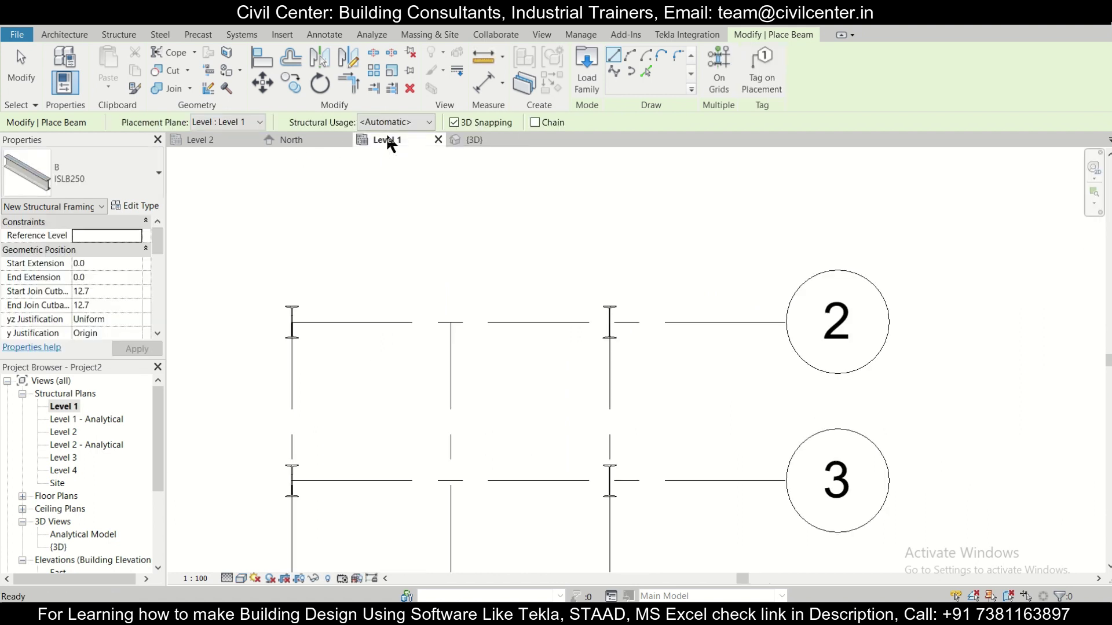
{"action": "scroll", "coordinate": [436, 323], "scroll_direction": "down", "scroll_amount": 2}
{"action": "key", "text": "Escape"}
{"action": "key", "text": "Escape"}
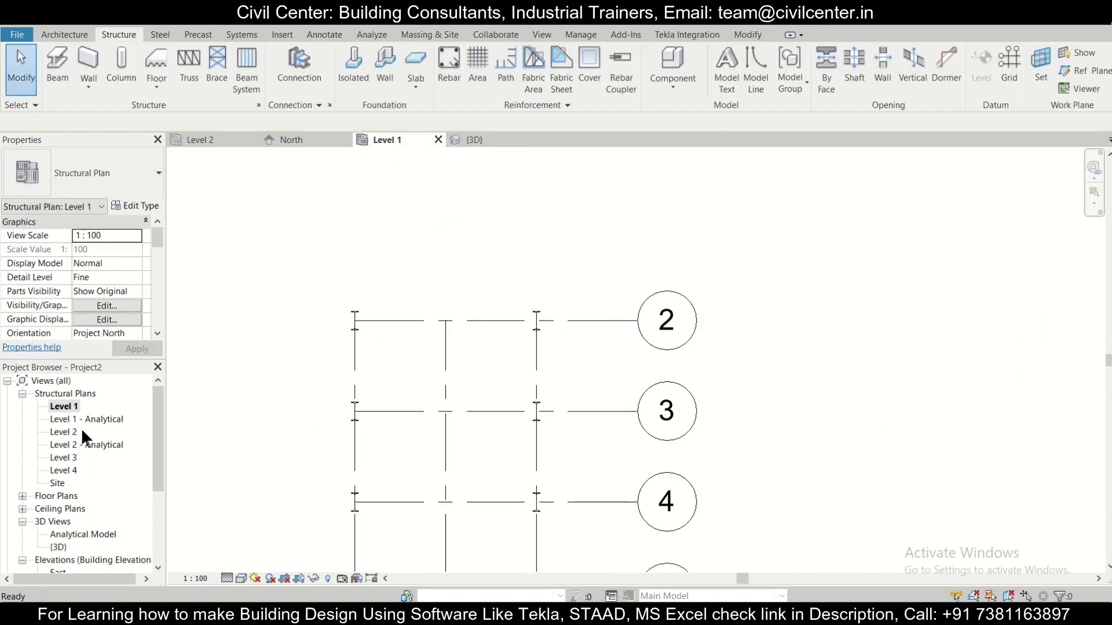
{"action": "double_click", "coordinate": [69, 458]}
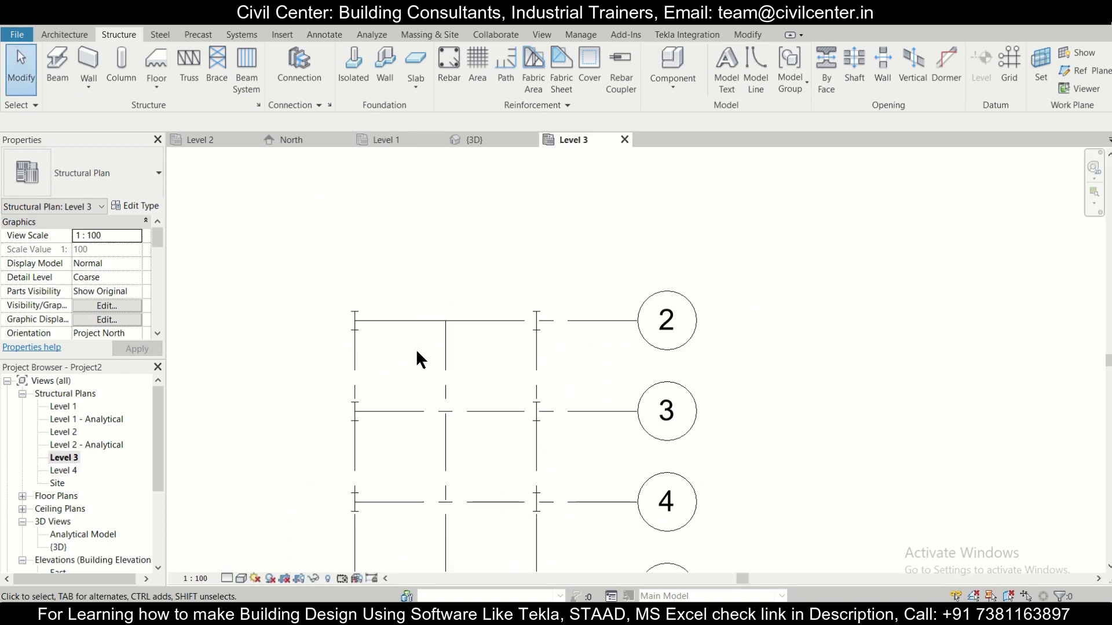
{"action": "left_click", "coordinate": [237, 579]}
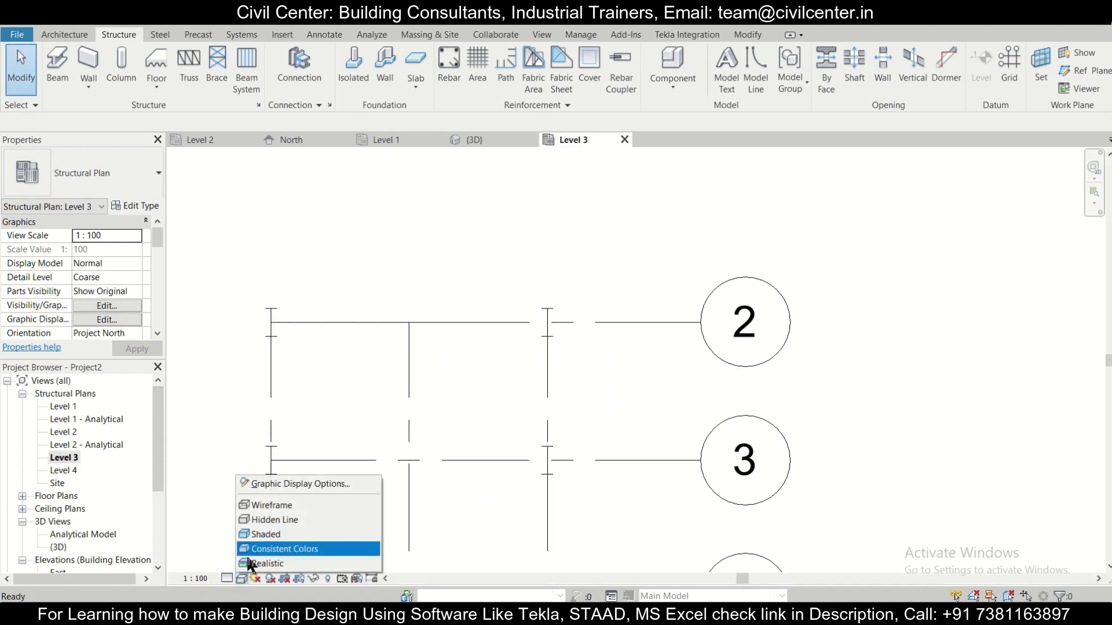
{"action": "left_click", "coordinate": [226, 577]}
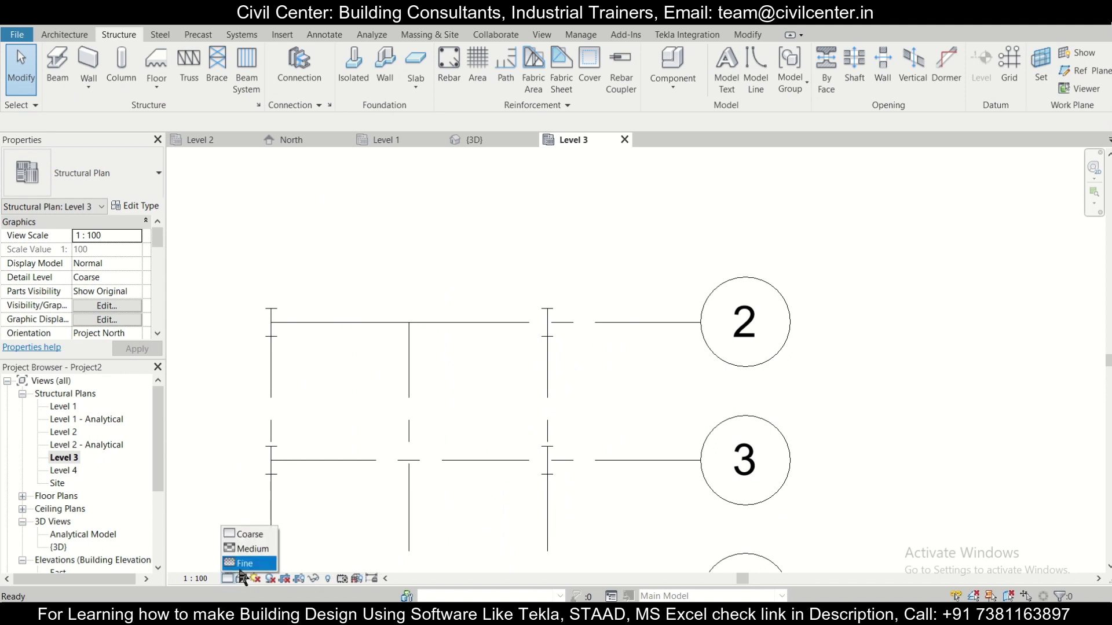
{"action": "left_click", "coordinate": [246, 563]}
{"action": "scroll", "coordinate": [305, 341], "scroll_direction": "up", "scroll_amount": 1}
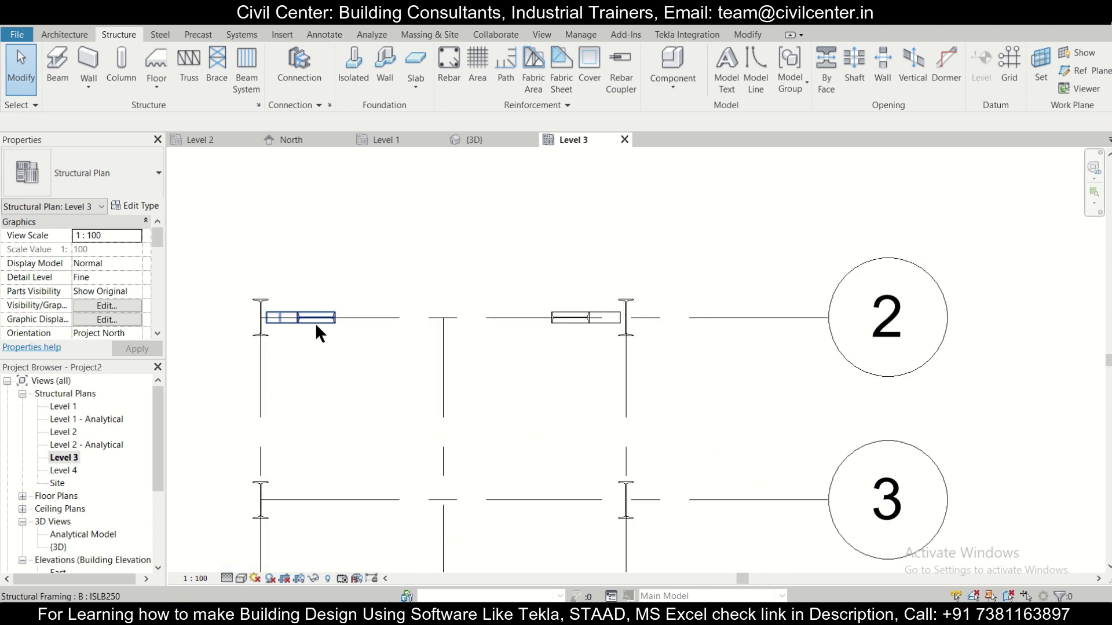
Copy both sloping beams on grid 2 to grids 3, 4 and 5 using multiple copies based on the grid 6 intersections
{"action": "left_click", "coordinate": [316, 325]}
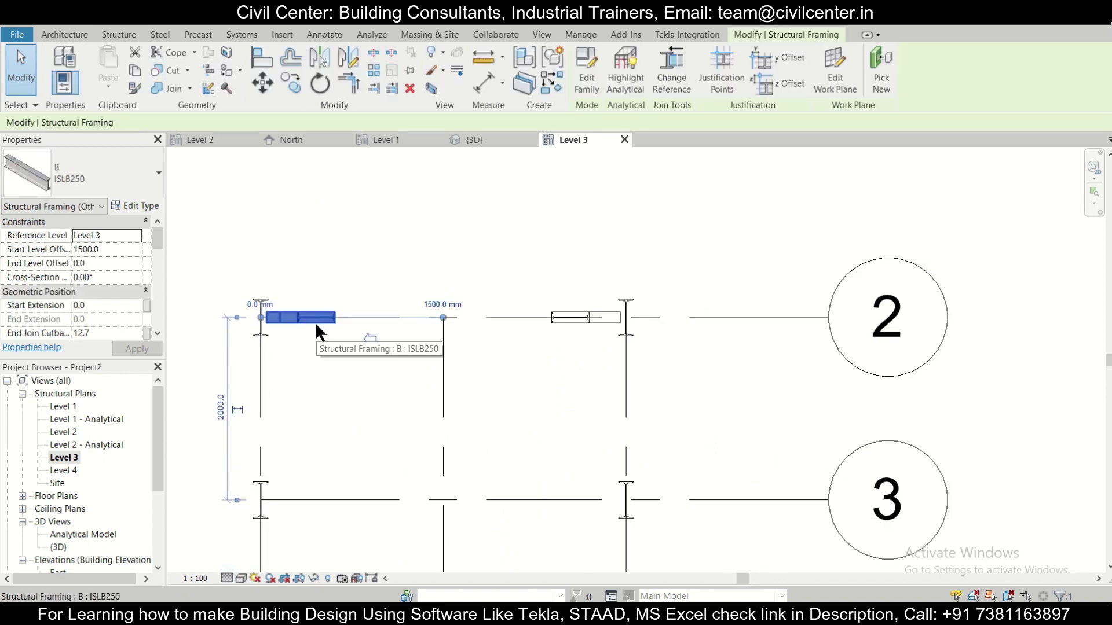
{"action": "left_click", "coordinate": [573, 319], "text": "ctrl"}
{"action": "scroll", "coordinate": [515, 351], "scroll_direction": "down", "scroll_amount": 1}
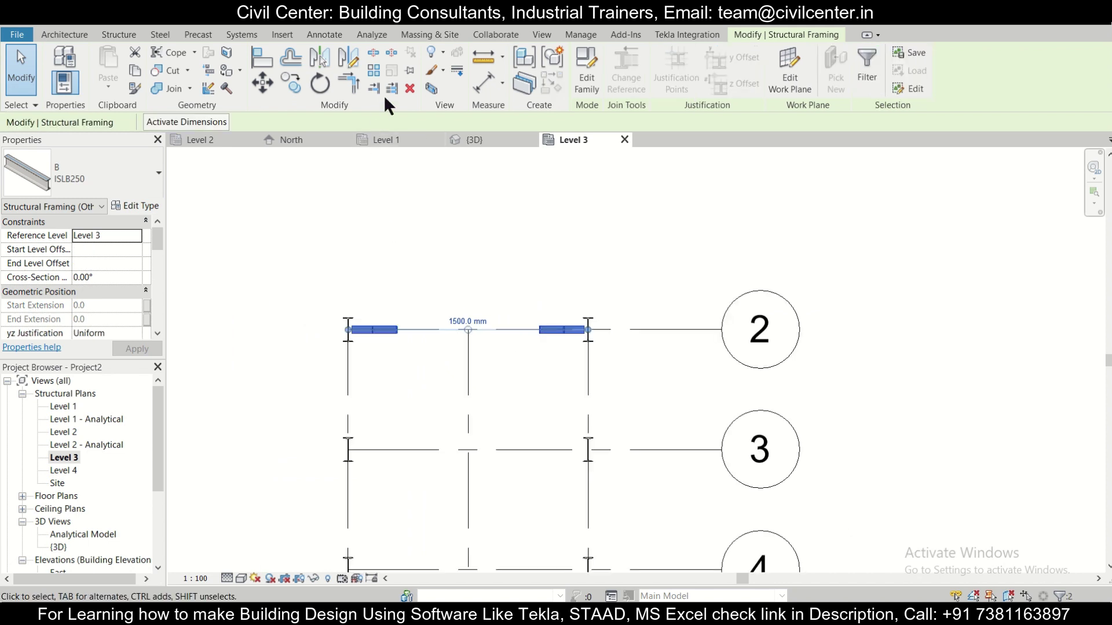
{"action": "left_click", "coordinate": [290, 83]}
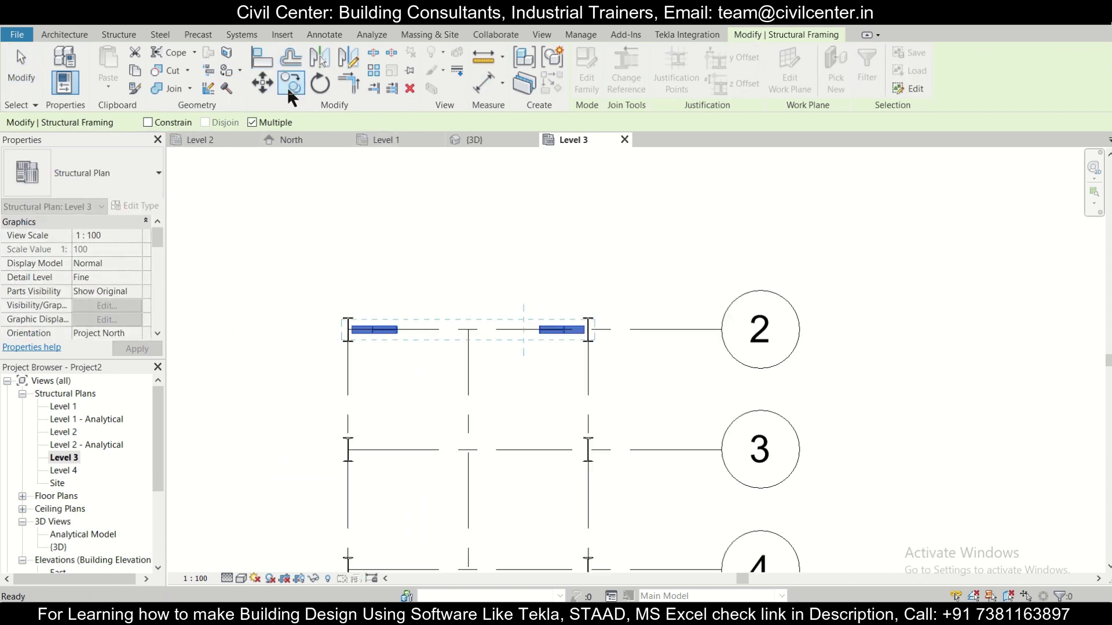
{"action": "left_click", "coordinate": [470, 333]}
{"action": "left_click", "coordinate": [470, 450]}
{"action": "middle_click_drag", "start_coordinate": [470, 450], "coordinate": [494, 243]}
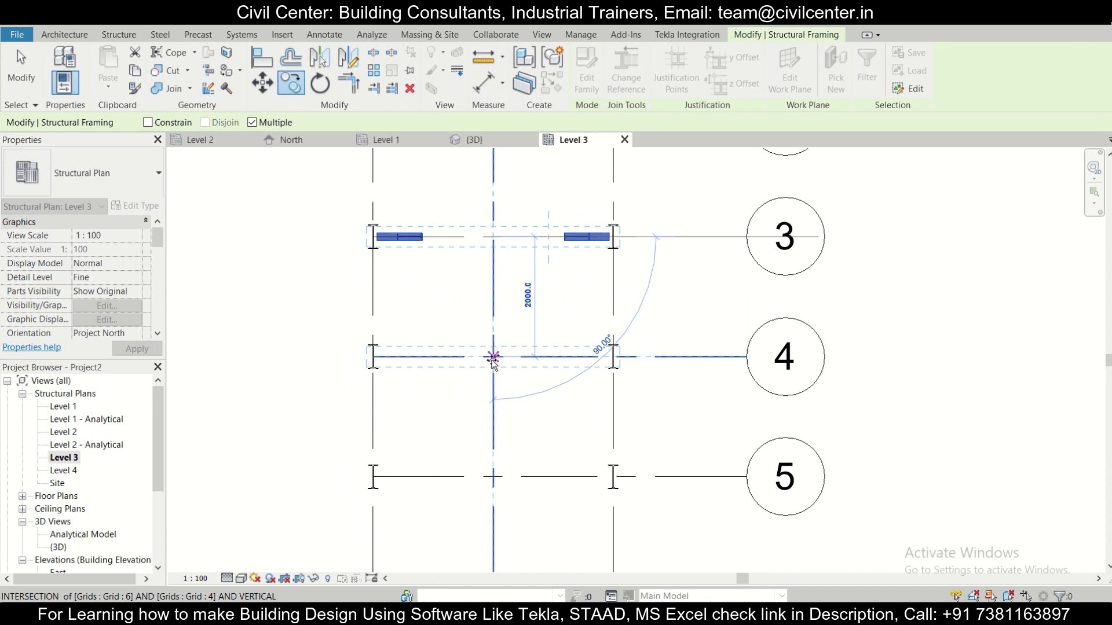
{"action": "left_click", "coordinate": [493, 359]}
{"action": "left_click", "coordinate": [489, 477]}
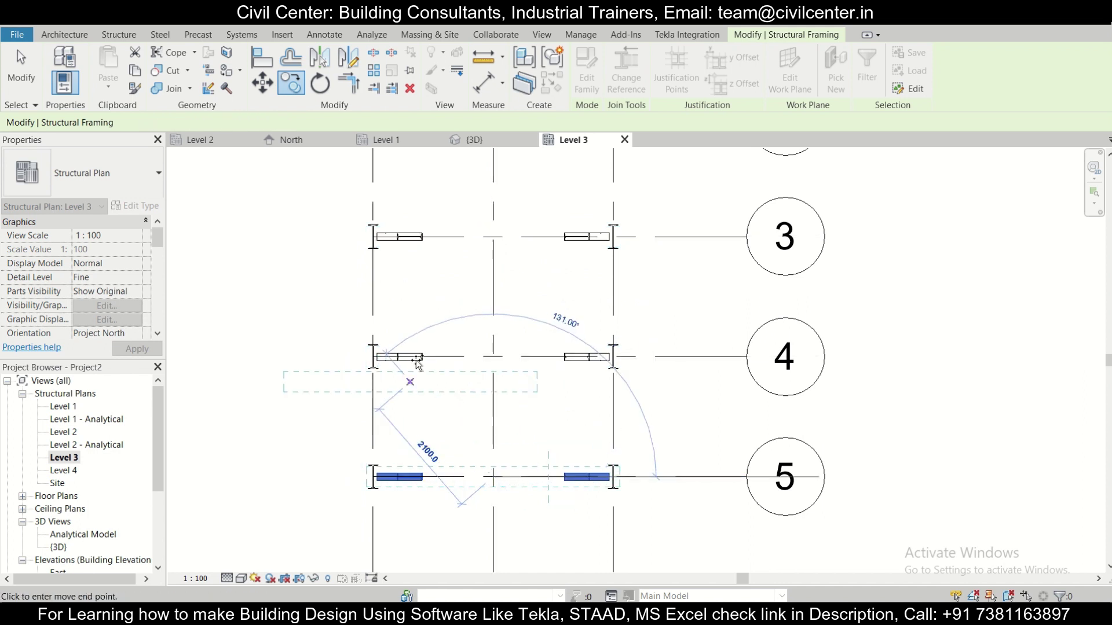
Inspect the copied sloping beam pairs in the 3D view and return to the Level 3 structural plan
{"action": "left_click", "coordinate": [491, 139]}
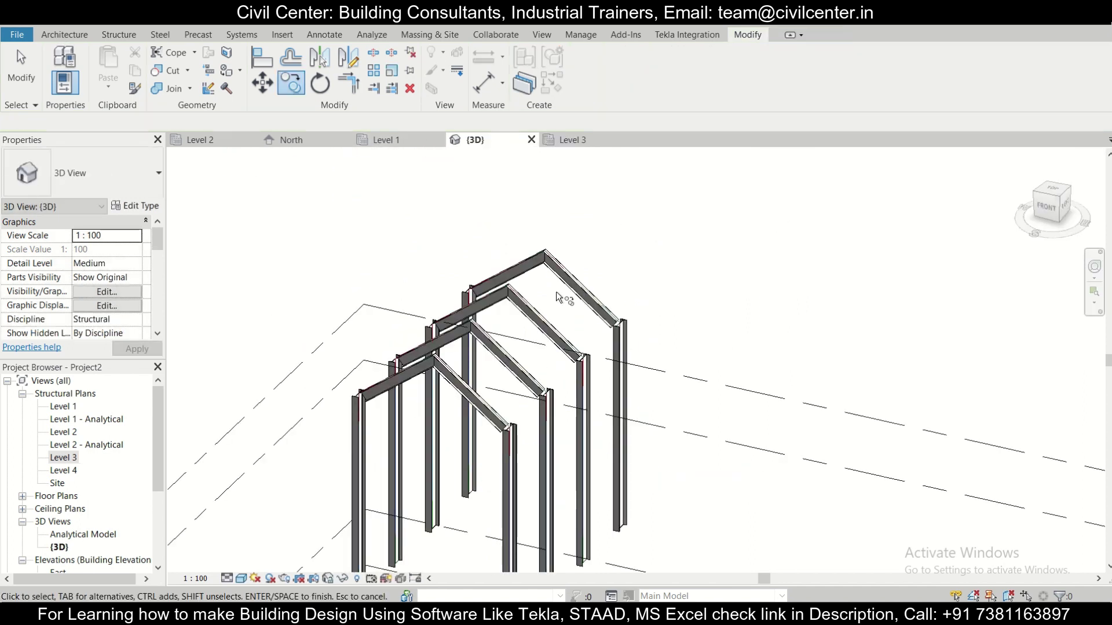
{"action": "scroll", "coordinate": [811, 377], "scroll_direction": "up", "scroll_amount": 3}
{"action": "scroll", "coordinate": [781, 368], "scroll_direction": "down", "scroll_amount": 3}
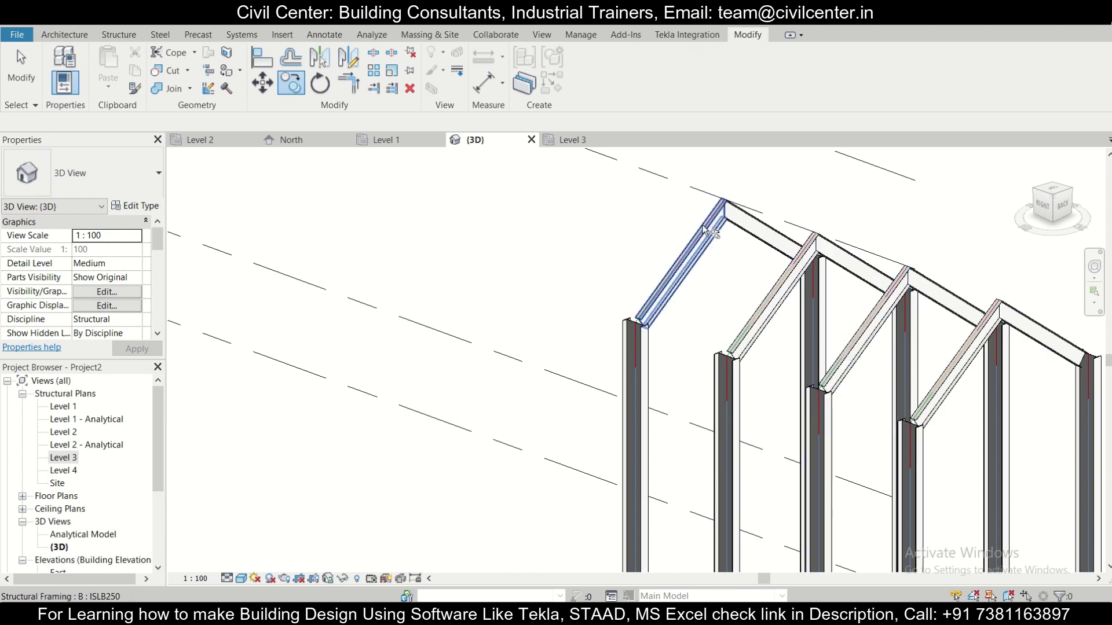
{"action": "left_click", "coordinate": [572, 140]}
{"action": "scroll", "coordinate": [409, 273], "scroll_direction": "up", "scroll_amount": 1}
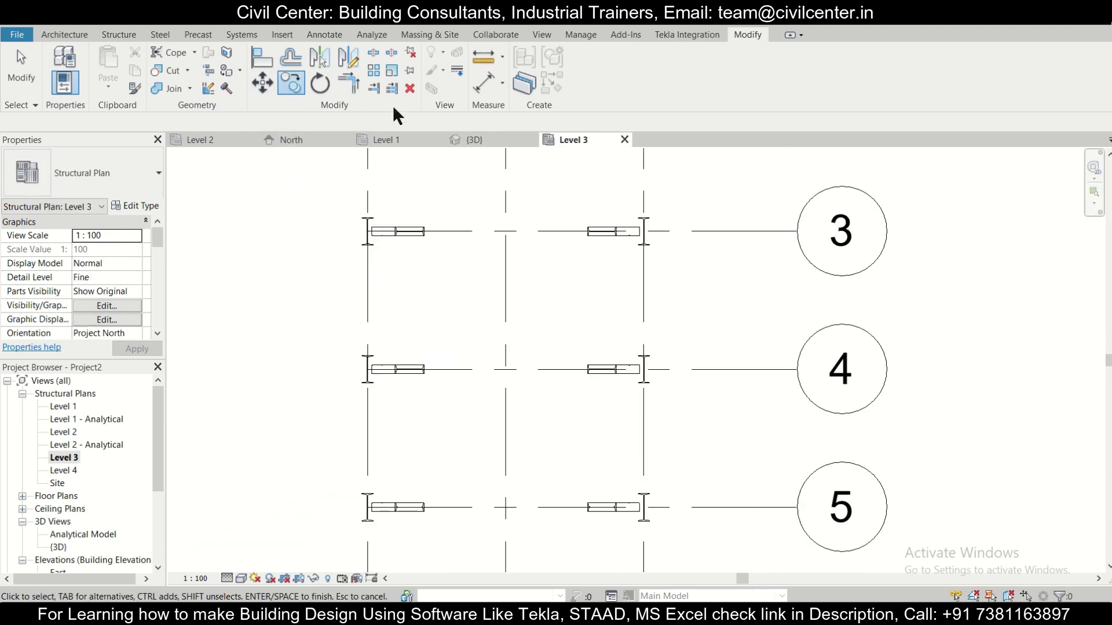
Start a structural beam and load the ISJB175 type from the B family in the India Specific folder
{"action": "left_click", "coordinate": [116, 34]}
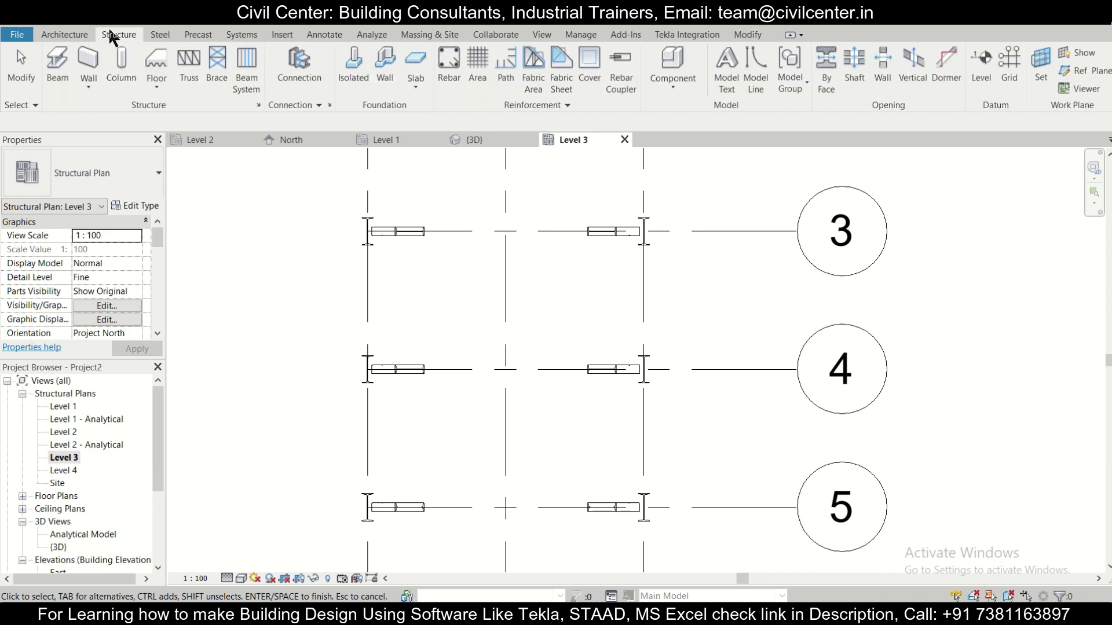
{"action": "left_click", "coordinate": [61, 65]}
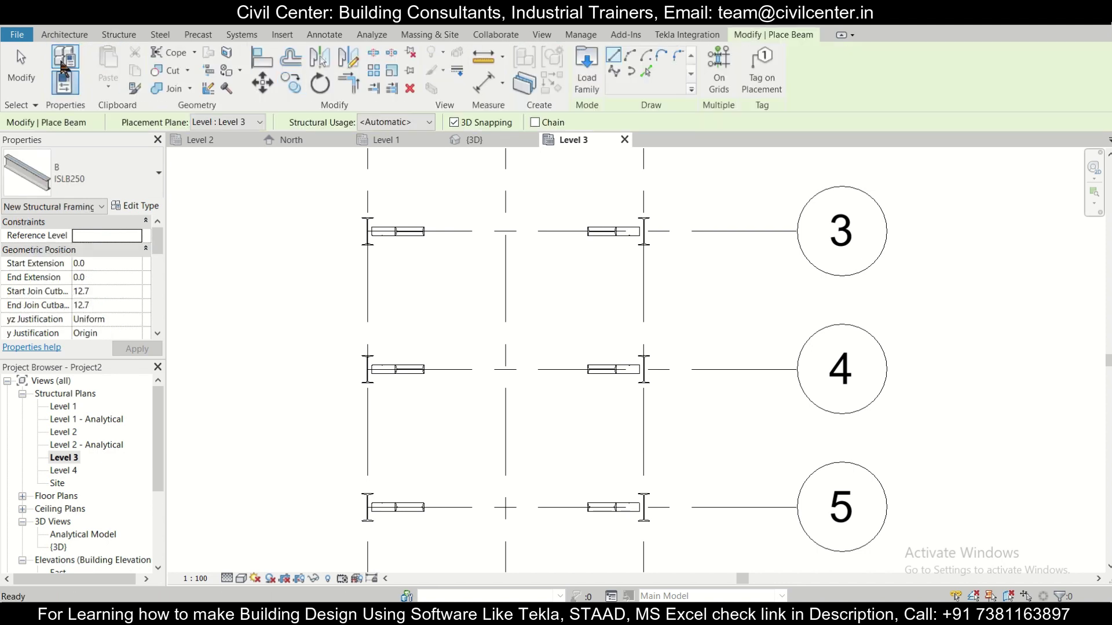
{"action": "left_click", "coordinate": [128, 164]}
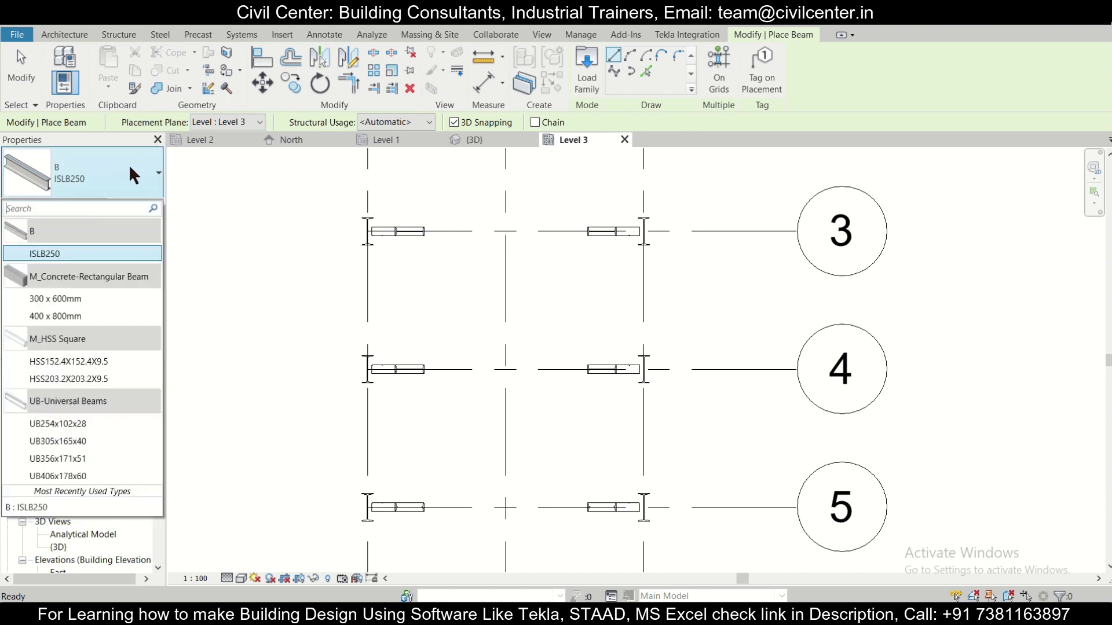
{"action": "left_click", "coordinate": [75, 57]}
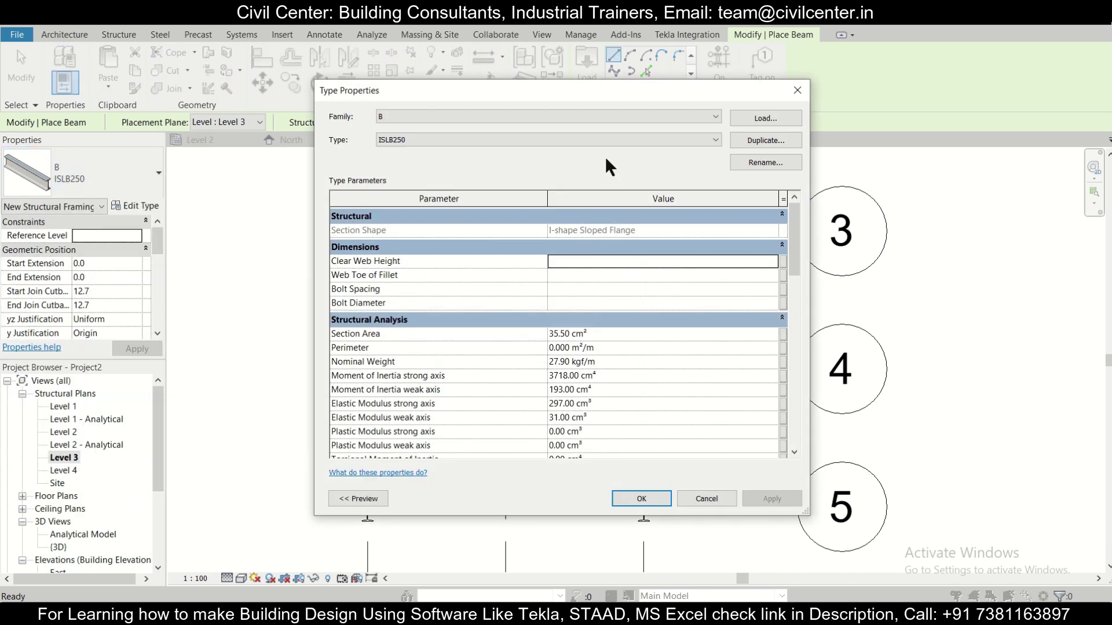
{"action": "left_click", "coordinate": [776, 119]}
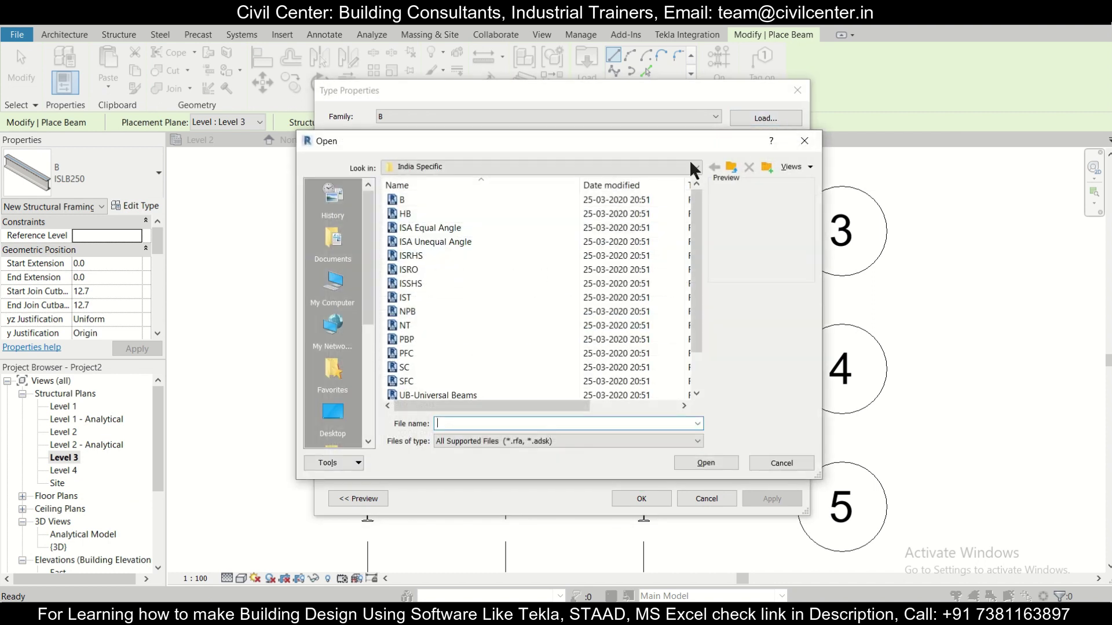
{"action": "left_click", "coordinate": [501, 199]}
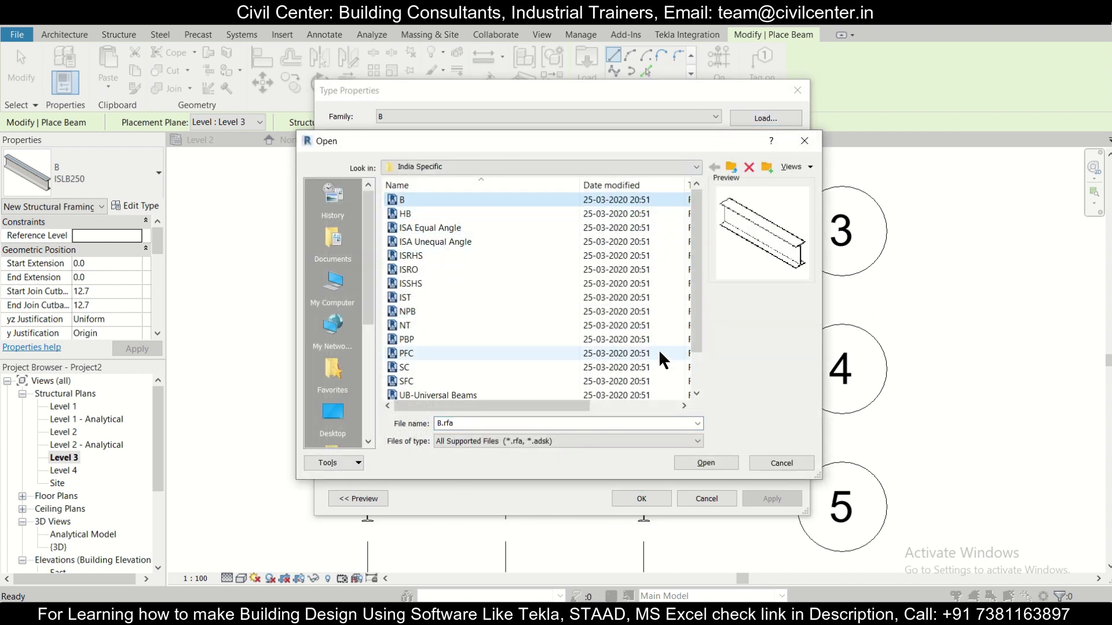
{"action": "left_click", "coordinate": [692, 463]}
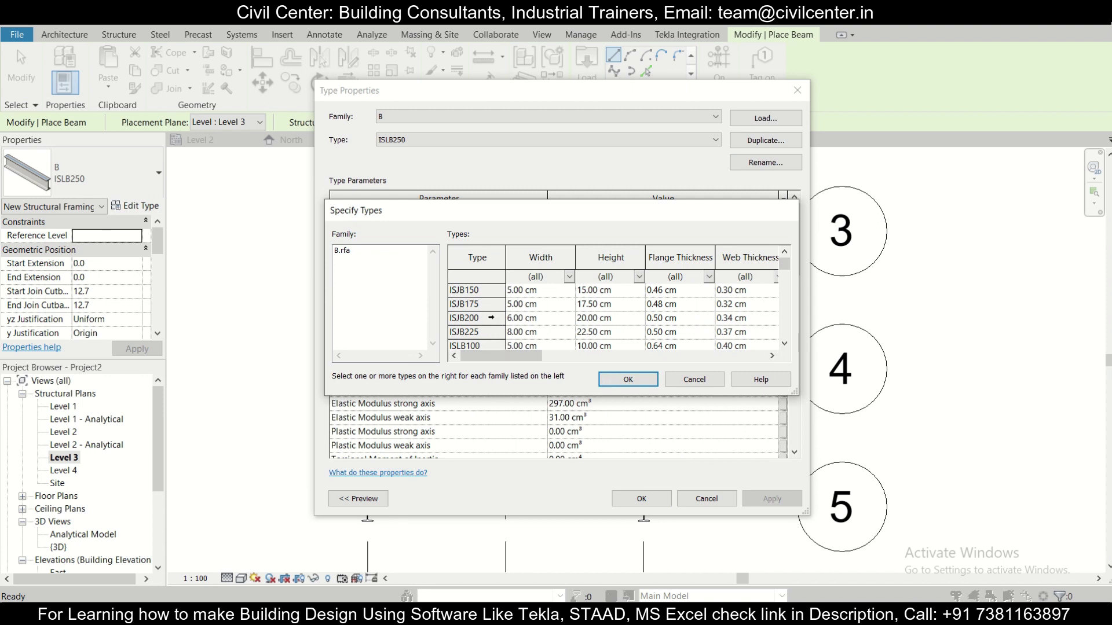
{"action": "left_click", "coordinate": [477, 290]}
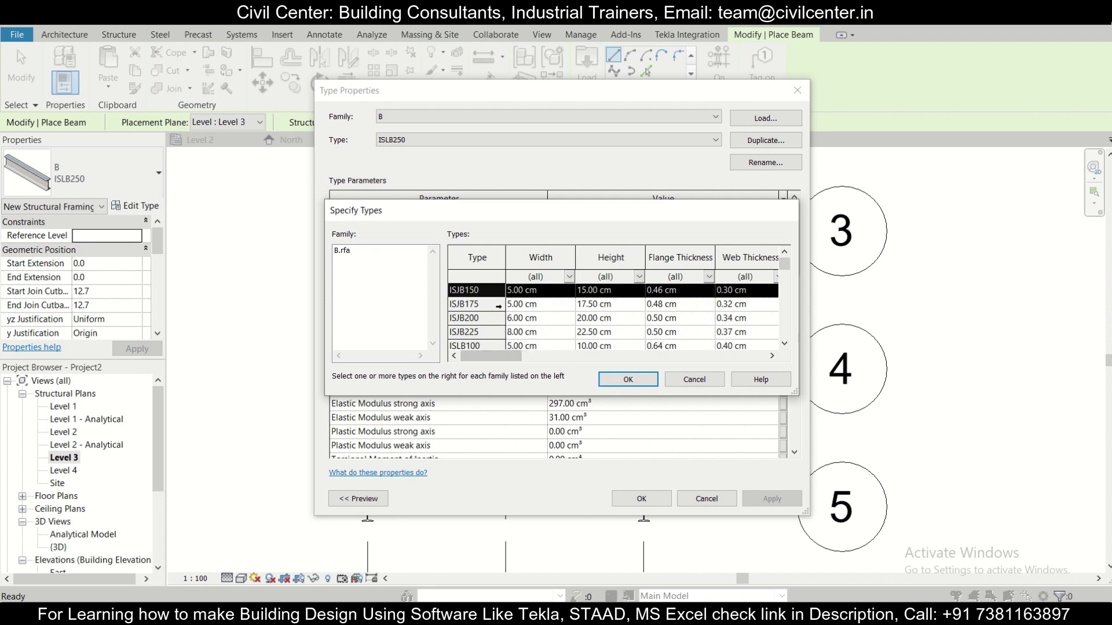
{"action": "left_click", "coordinate": [498, 306]}
{"action": "left_click", "coordinate": [628, 379]}
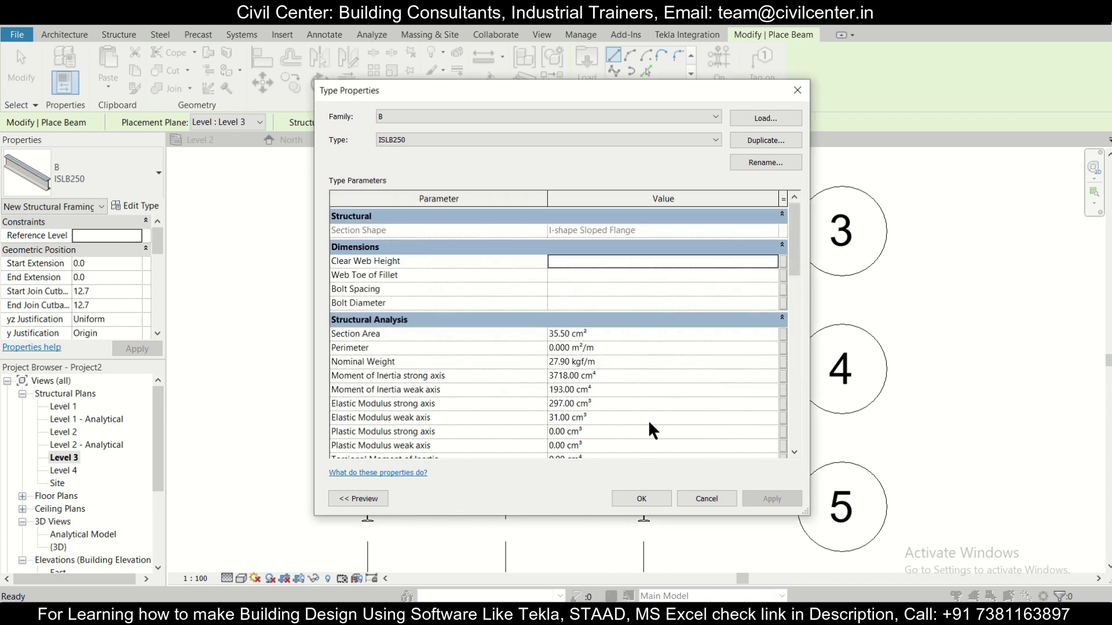
{"action": "left_click", "coordinate": [641, 498]}
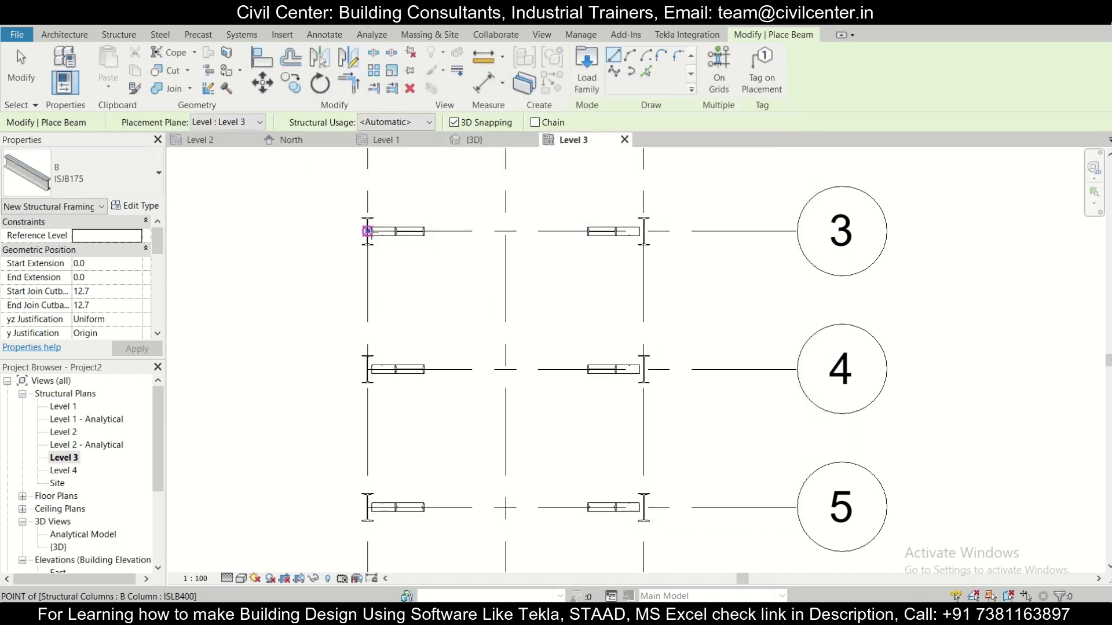
Place ISJB175 beams between the grid 3 and grid 4 columns along both outer column lines on Level 3
{"action": "left_click", "coordinate": [367, 230]}
{"action": "left_click", "coordinate": [367, 369]}
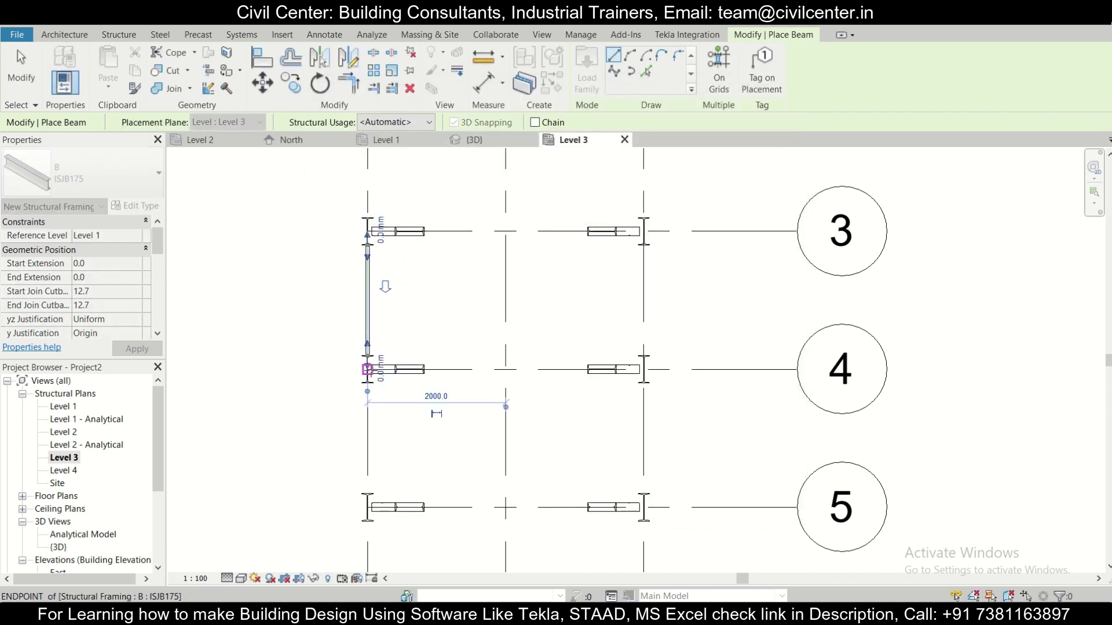
{"action": "left_click", "coordinate": [643, 231]}
{"action": "left_click", "coordinate": [643, 369]}
{"action": "key", "text": "Escape"}
{"action": "key", "text": "Escape"}
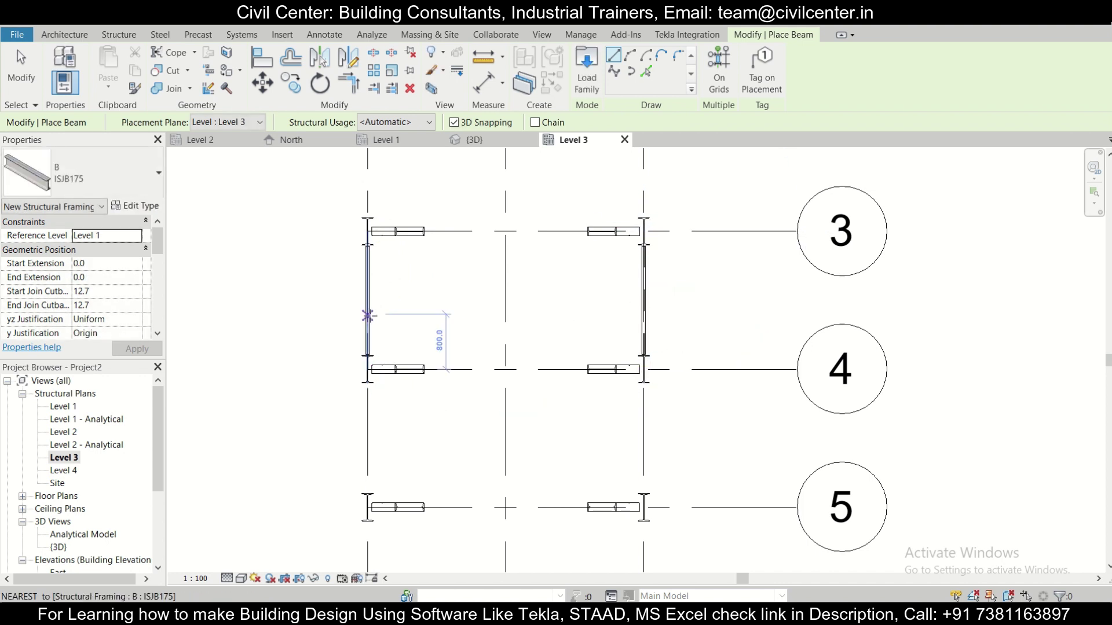
Copy both ISJB175 beams from the bay between grids 3 and 4 to the bay between grids 4 and 5
{"action": "left_click", "coordinate": [368, 314]}
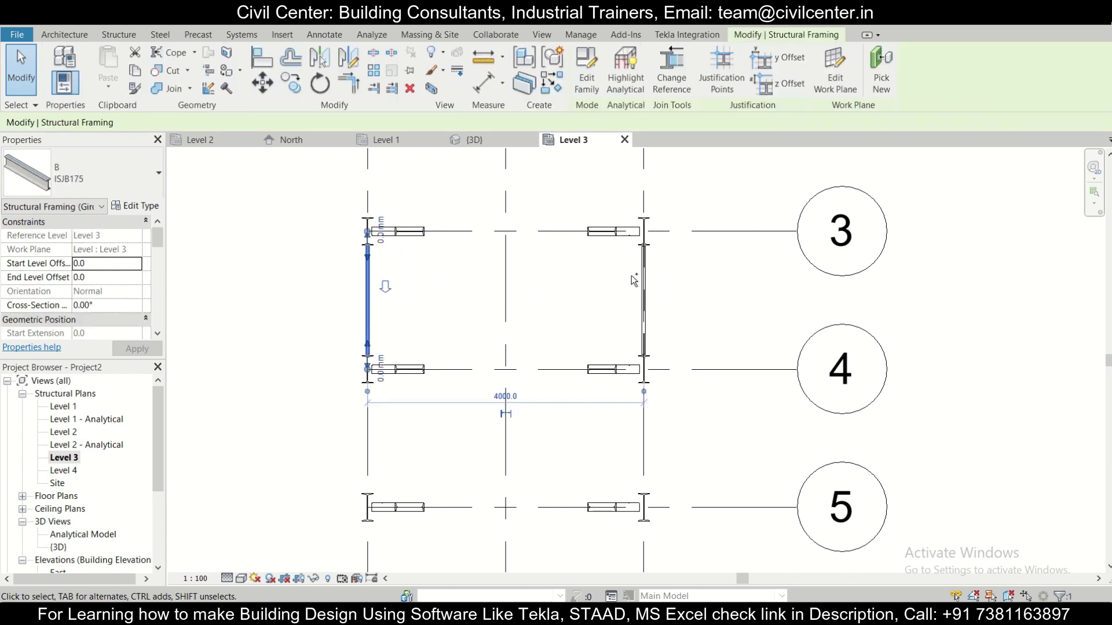
{"action": "left_click", "coordinate": [645, 290], "text": "ctrl"}
{"action": "left_click", "coordinate": [646, 291], "text": "ctrl"}
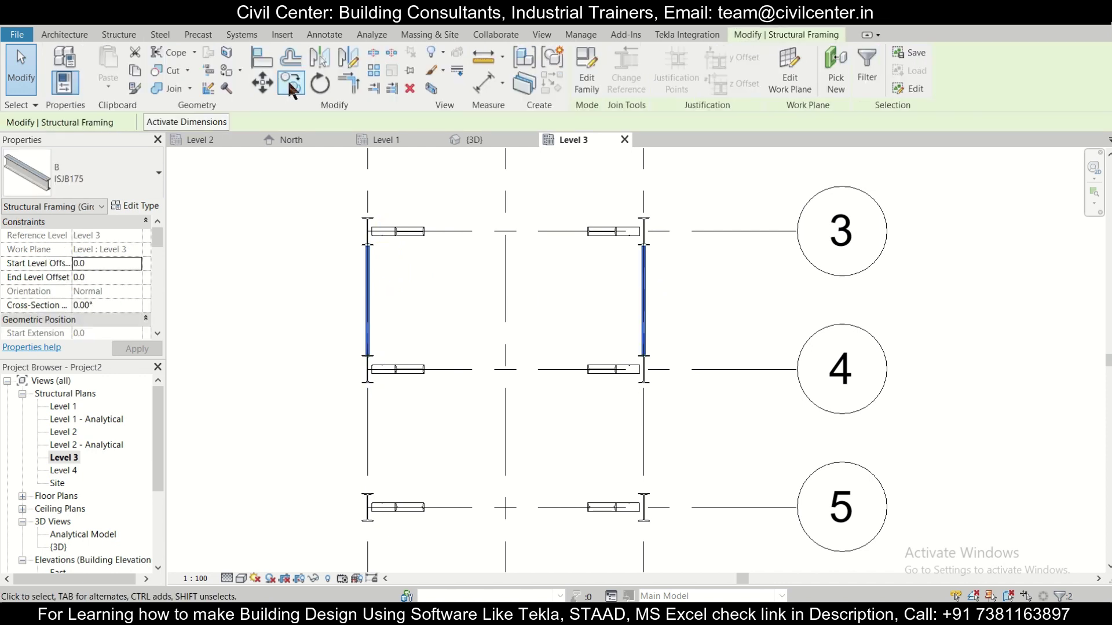
{"action": "left_click", "coordinate": [291, 86]}
{"action": "left_click", "coordinate": [506, 231]}
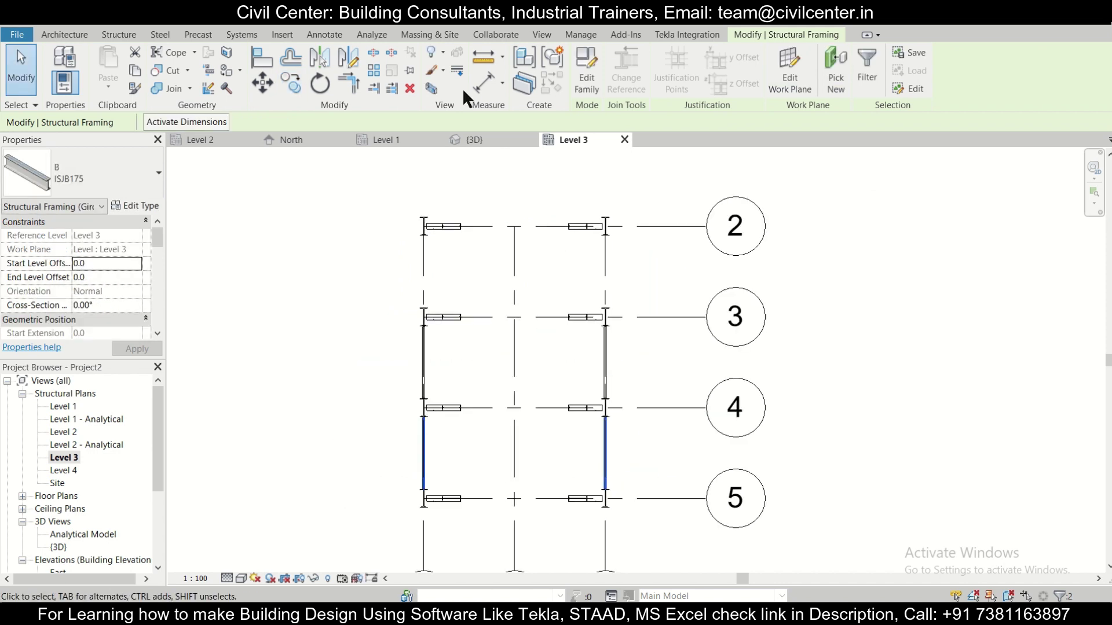
Copy the two beams from the grid 4–5 bay to the grid 2–3 bay, using grid 6 intersections as reference points
{"action": "left_click", "coordinate": [288, 82]}
{"action": "scroll", "coordinate": [412, 419], "scroll_direction": "up", "scroll_amount": 2}
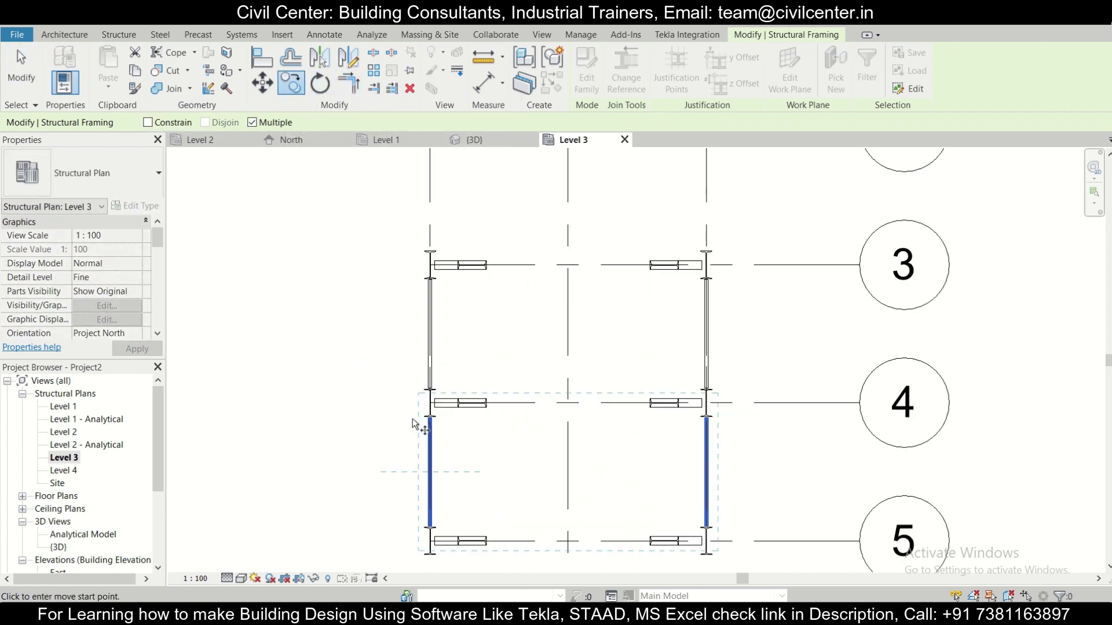
{"action": "left_click", "coordinate": [428, 402]}
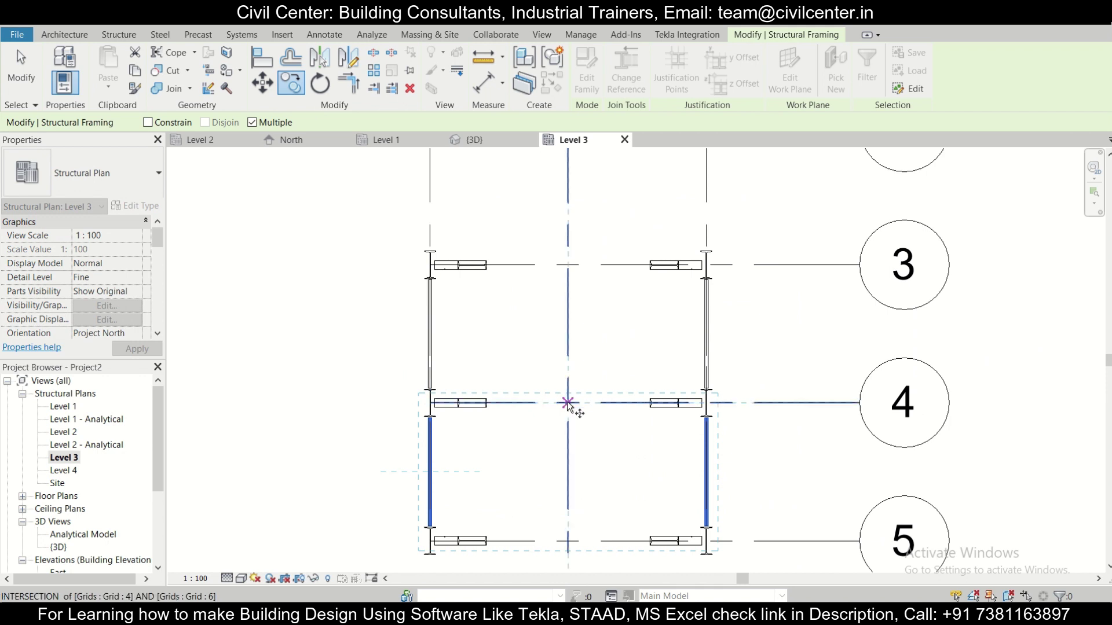
{"action": "middle_click_drag", "start_coordinate": [575, 174], "coordinate": [553, 409]}
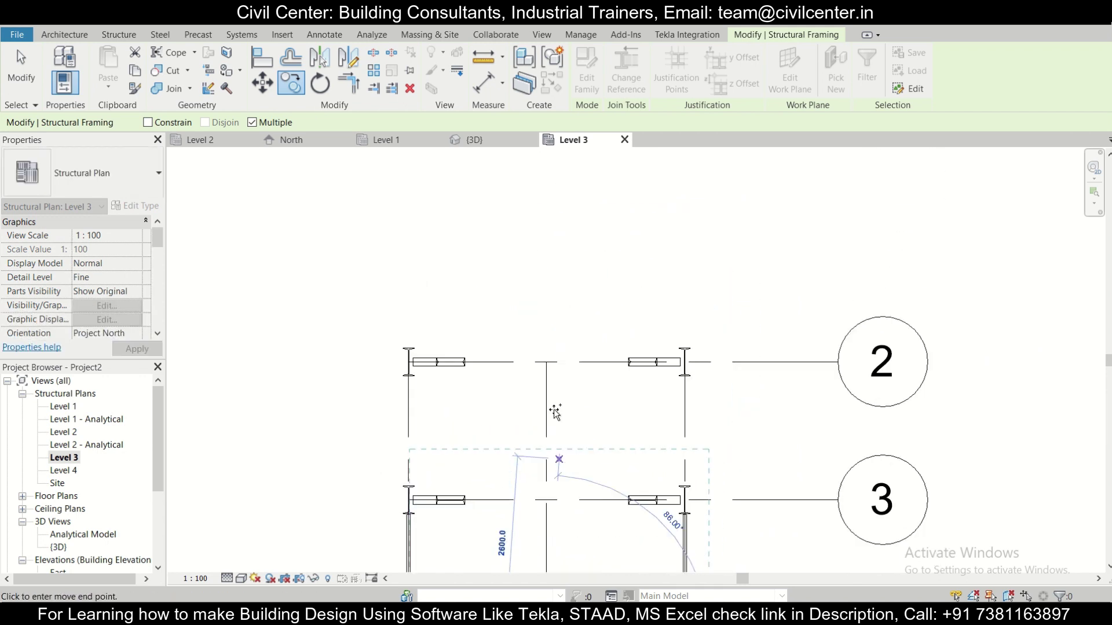
{"action": "left_click", "coordinate": [546, 363]}
{"action": "scroll", "coordinate": [488, 393], "scroll_direction": "down", "scroll_amount": 2}
{"action": "middle_click_drag", "start_coordinate": [488, 393], "coordinate": [497, 262]}
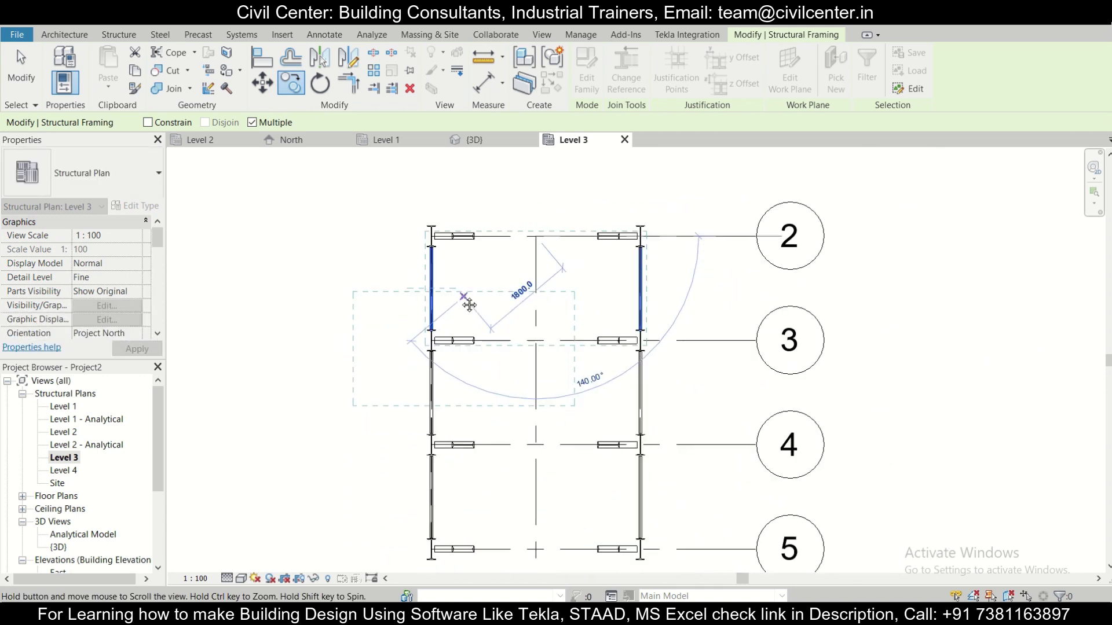
{"action": "key", "text": "Escape"}
Examine the longitudinal beams between the columns and the sloping frames from several angles in the 3D view
{"action": "left_click", "coordinate": [481, 144]}
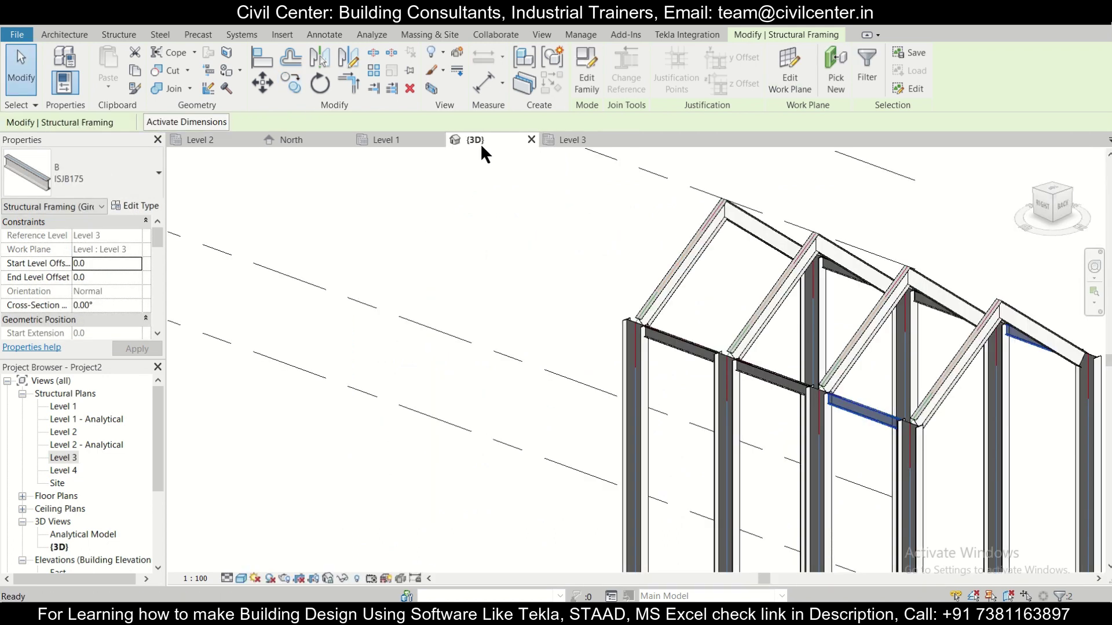
{"action": "scroll", "coordinate": [791, 418], "scroll_direction": "up", "scroll_amount": 2}
{"action": "scroll", "coordinate": [781, 429], "scroll_direction": "down", "scroll_amount": 3}
{"action": "middle_click_drag", "start_coordinate": [784, 454], "coordinate": [894, 357], "text": "shift"}
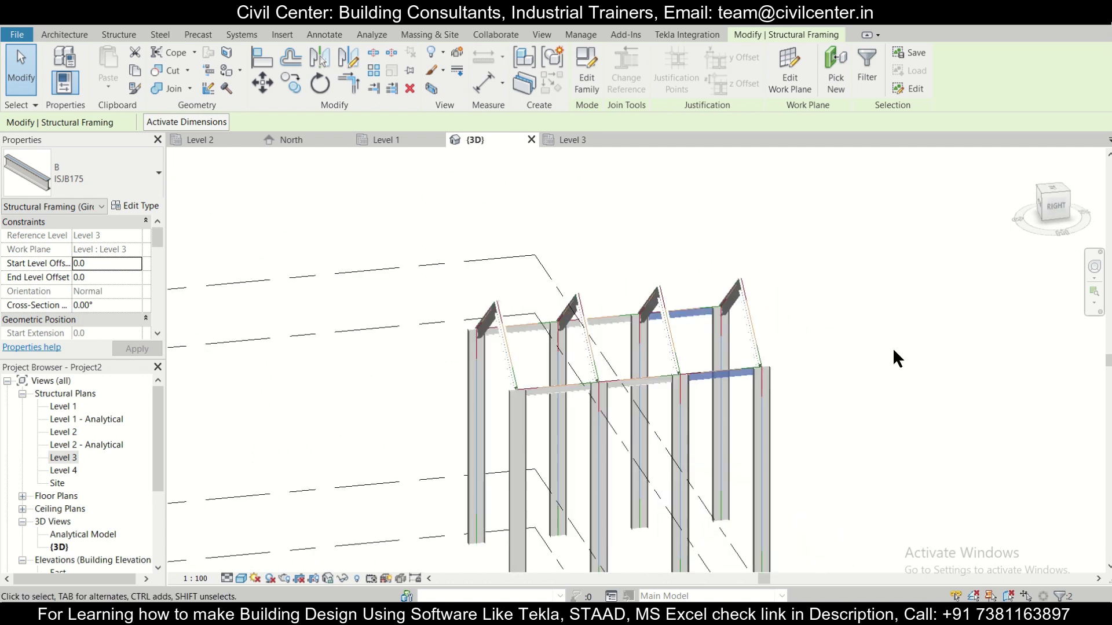
{"action": "scroll", "coordinate": [892, 357], "scroll_direction": "up", "scroll_amount": 3}
{"action": "left_click", "coordinate": [892, 357]}
{"action": "scroll", "coordinate": [826, 355], "scroll_direction": "down", "scroll_amount": 3}
{"action": "scroll", "coordinate": [869, 388], "scroll_direction": "up", "scroll_amount": 2}
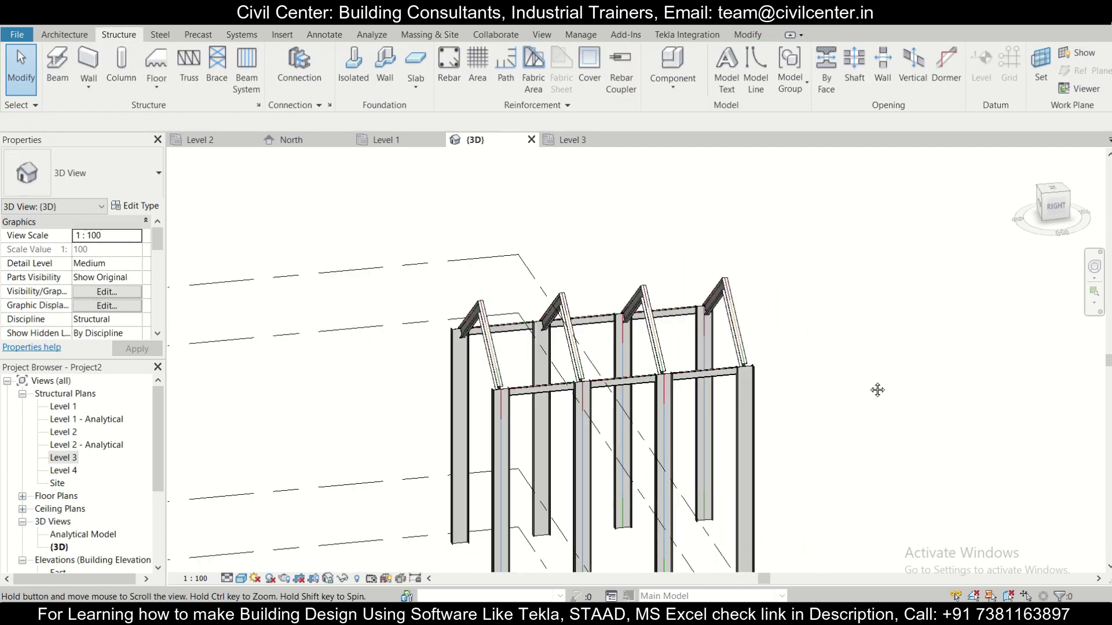
{"action": "middle_click_drag", "start_coordinate": [878, 404], "coordinate": [659, 421], "text": "shift"}
{"action": "scroll", "coordinate": [701, 269], "scroll_direction": "up", "scroll_amount": 5}
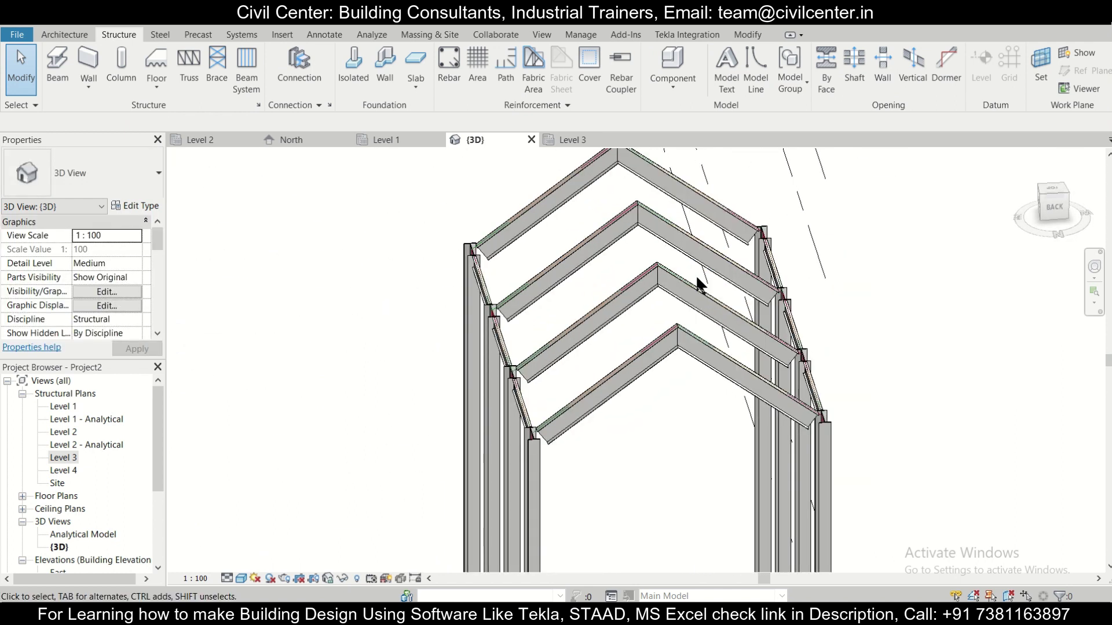
{"action": "scroll", "coordinate": [696, 274], "scroll_direction": "down", "scroll_amount": 3}
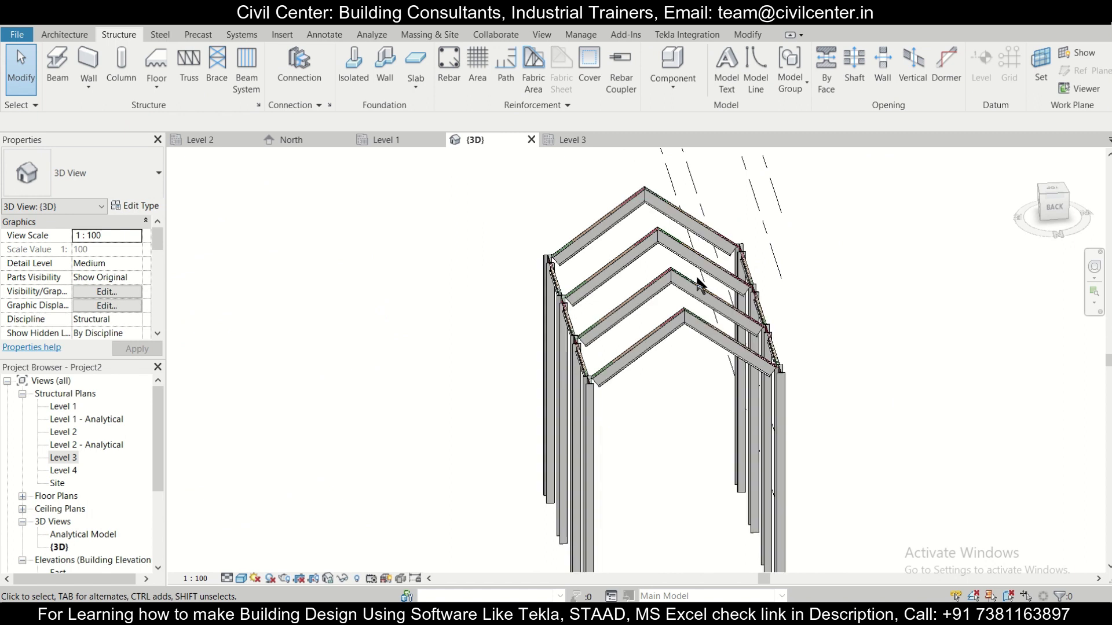
{"action": "scroll", "coordinate": [696, 275], "scroll_direction": "up", "scroll_amount": 2}
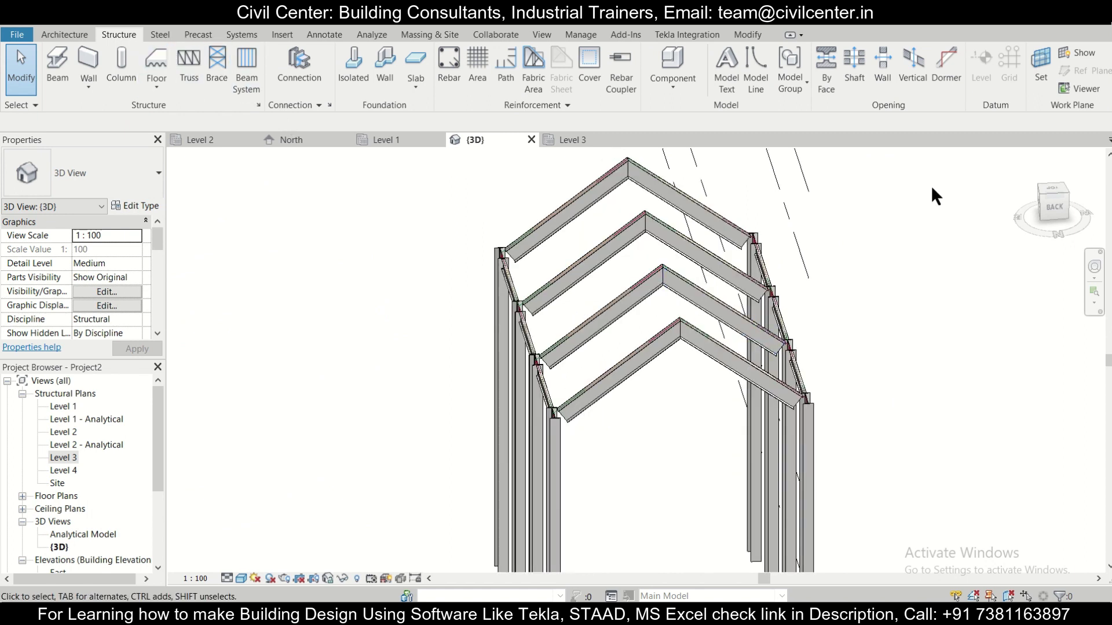
Set the work plane by picking the reference plane of the nearest end frame's sloping ISLB250 beam, and show it
{"action": "scroll", "coordinate": [468, 361], "scroll_direction": "up", "scroll_amount": 3}
{"action": "middle_click_drag", "start_coordinate": [565, 410], "coordinate": [625, 419]}
{"action": "left_click", "coordinate": [1040, 59]}
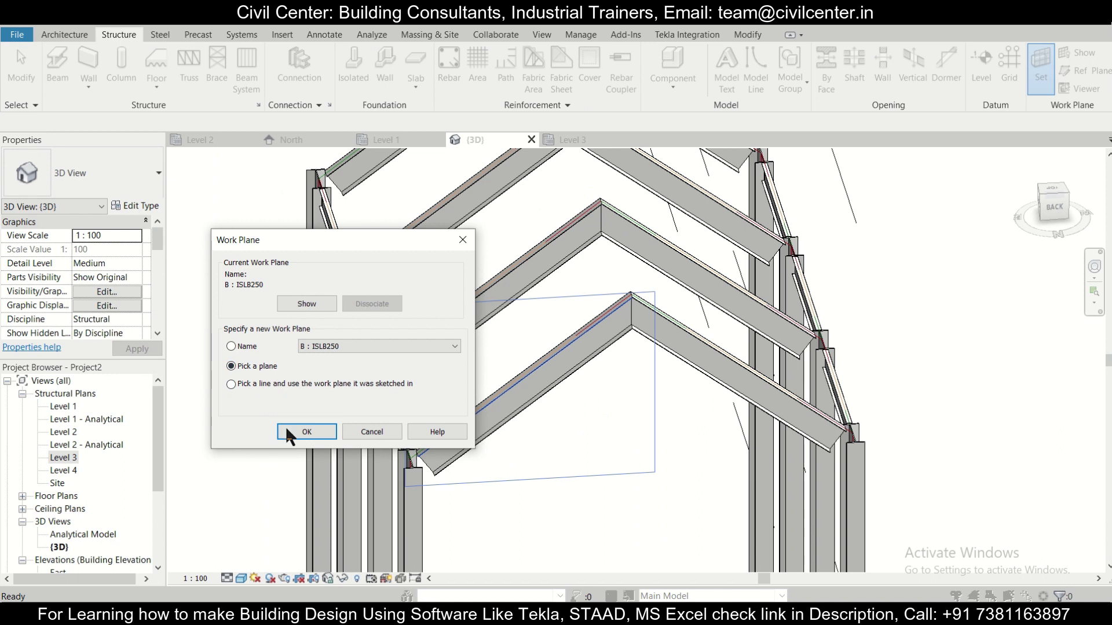
{"action": "left_click", "coordinate": [307, 432]}
{"action": "scroll", "coordinate": [619, 296], "scroll_direction": "up", "scroll_amount": 4}
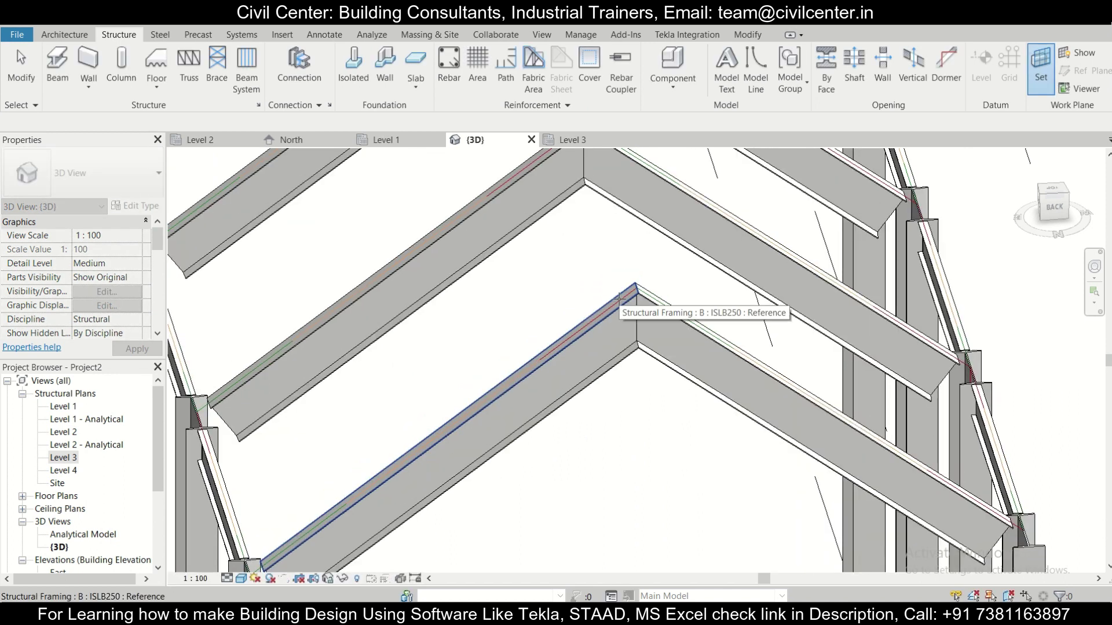
{"action": "scroll", "coordinate": [618, 297], "scroll_direction": "up", "scroll_amount": 3}
{"action": "left_click", "coordinate": [621, 307]}
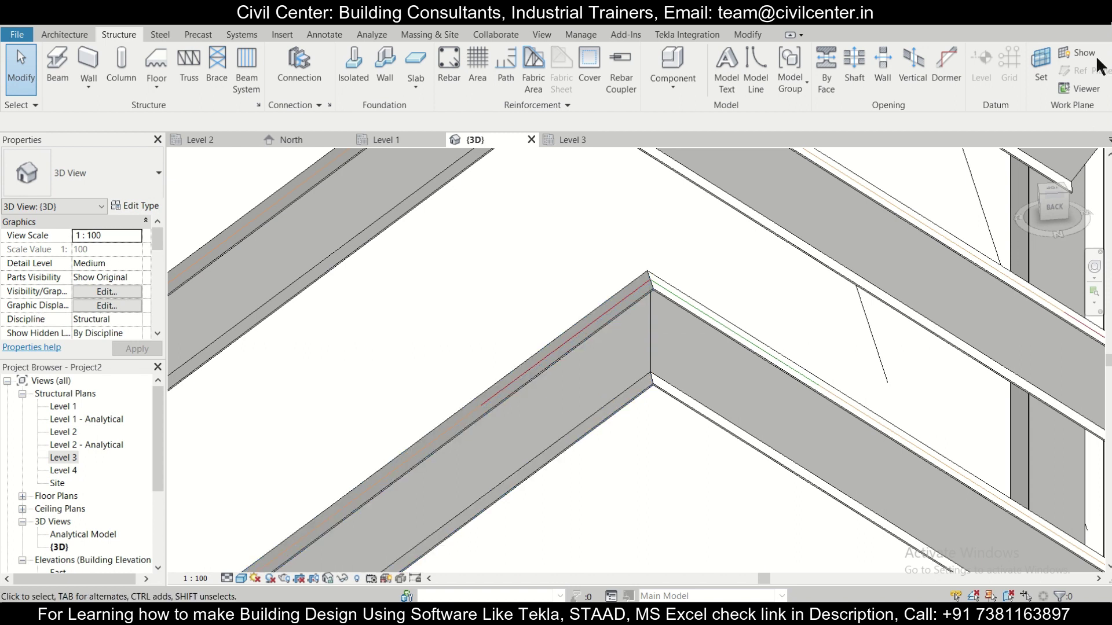
{"action": "left_click", "coordinate": [1080, 53]}
{"action": "scroll", "coordinate": [679, 350], "scroll_direction": "down", "scroll_amount": 5}
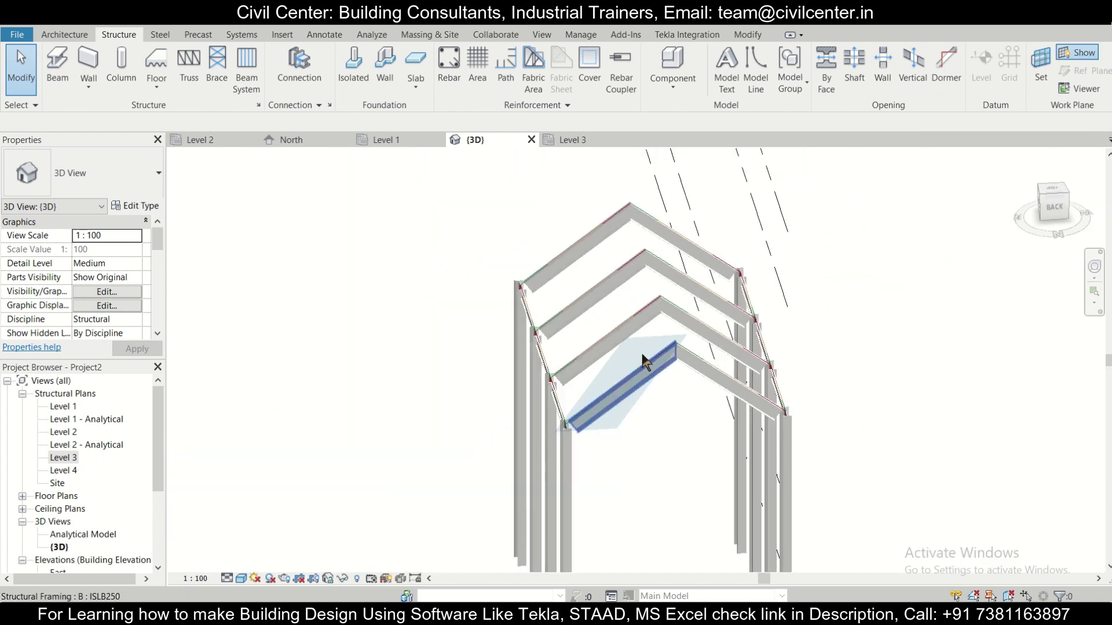
{"action": "scroll", "coordinate": [670, 335], "scroll_direction": "up", "scroll_amount": 4}
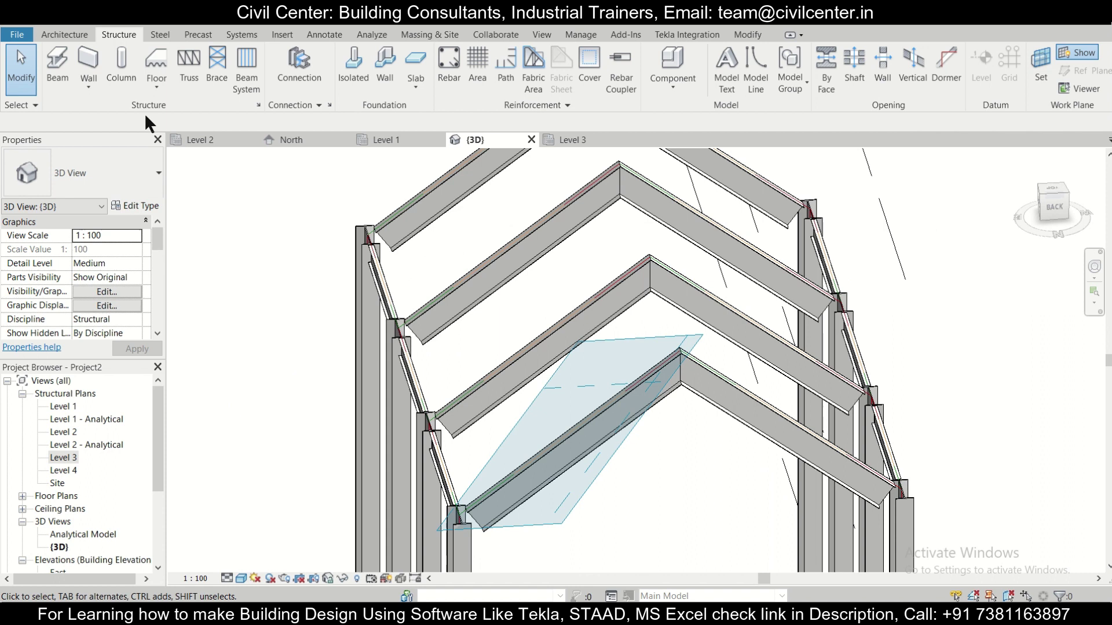
Place an ISJB175 ridge beam from the apex of the nearest end frame to the apex of the adjacent frame
{"action": "left_click", "coordinate": [56, 64]}
{"action": "left_click", "coordinate": [123, 182]}
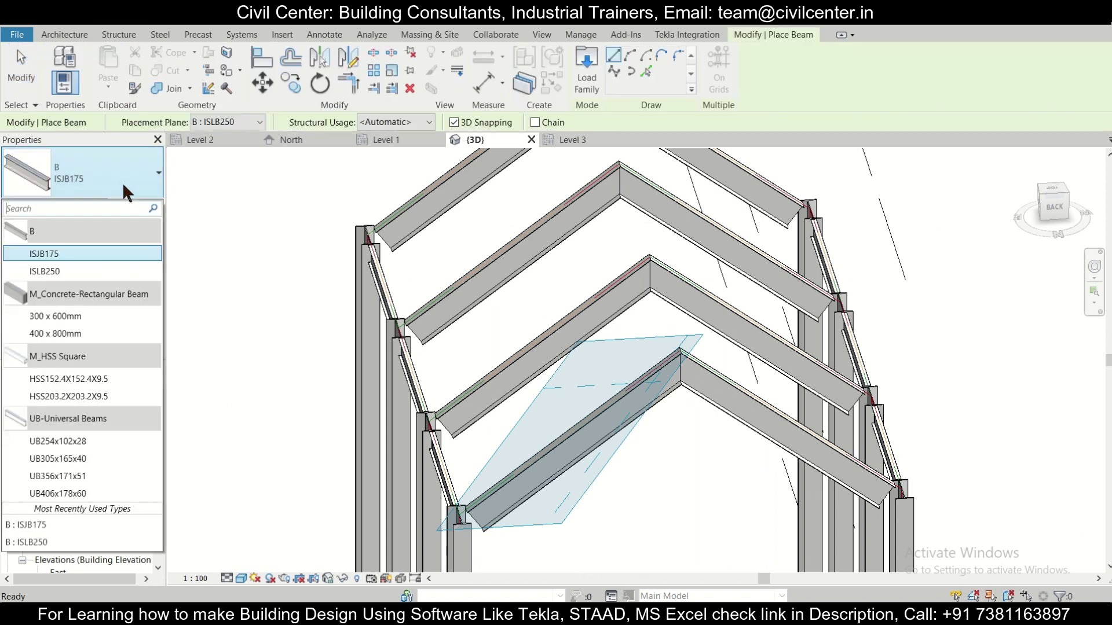
{"action": "left_click", "coordinate": [102, 255]}
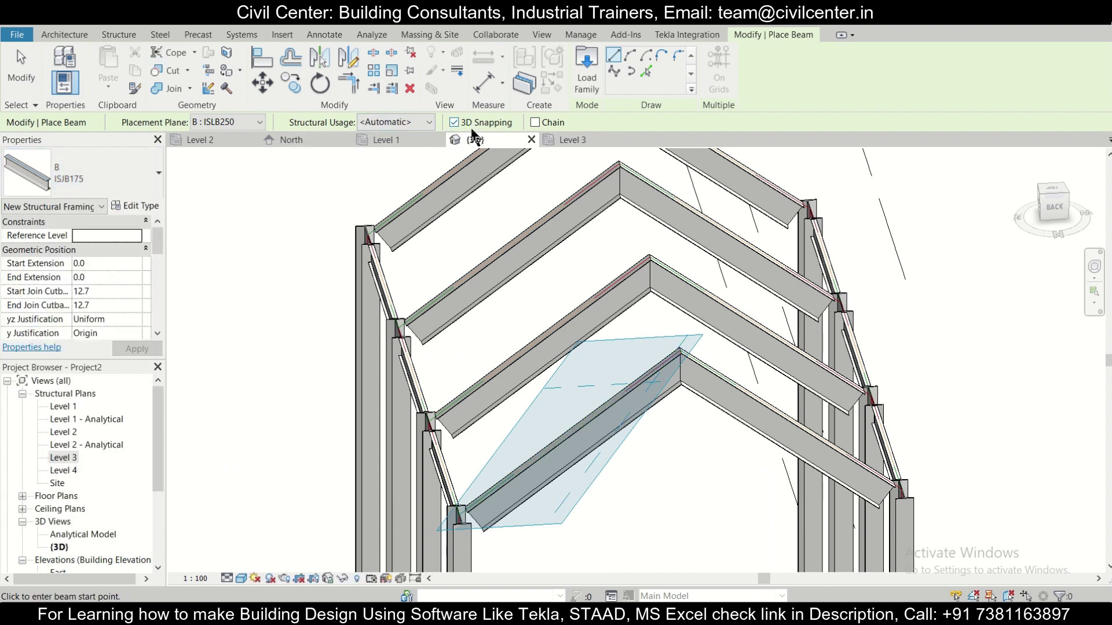
{"action": "scroll", "coordinate": [622, 316], "scroll_direction": "up", "scroll_amount": 4}
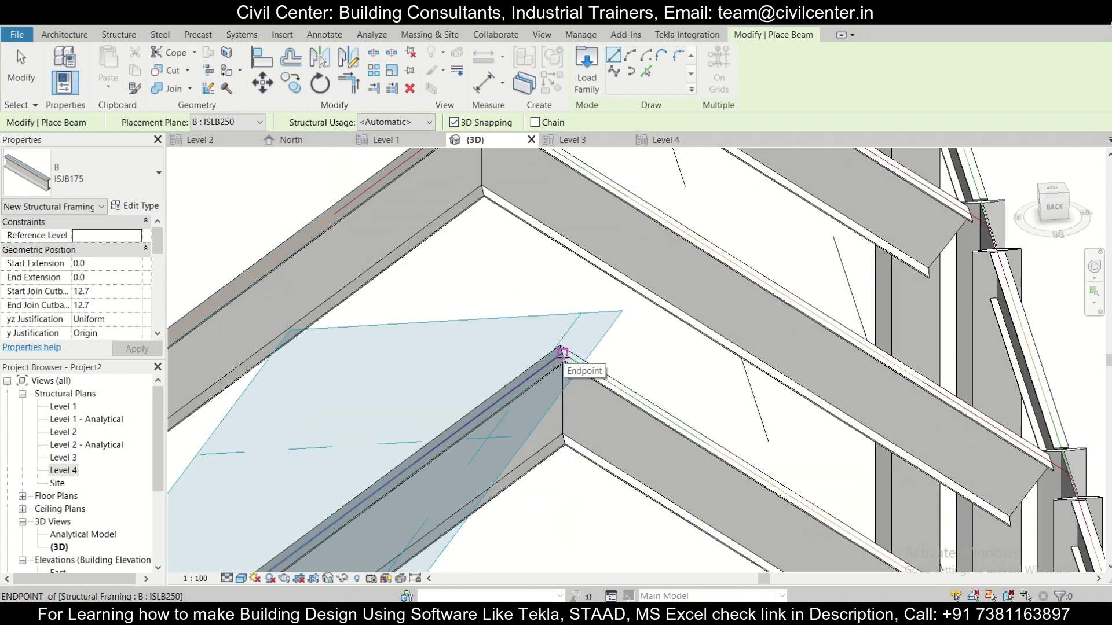
{"action": "left_click", "coordinate": [561, 352]}
{"action": "scroll", "coordinate": [548, 301], "scroll_direction": "up", "scroll_amount": 4}
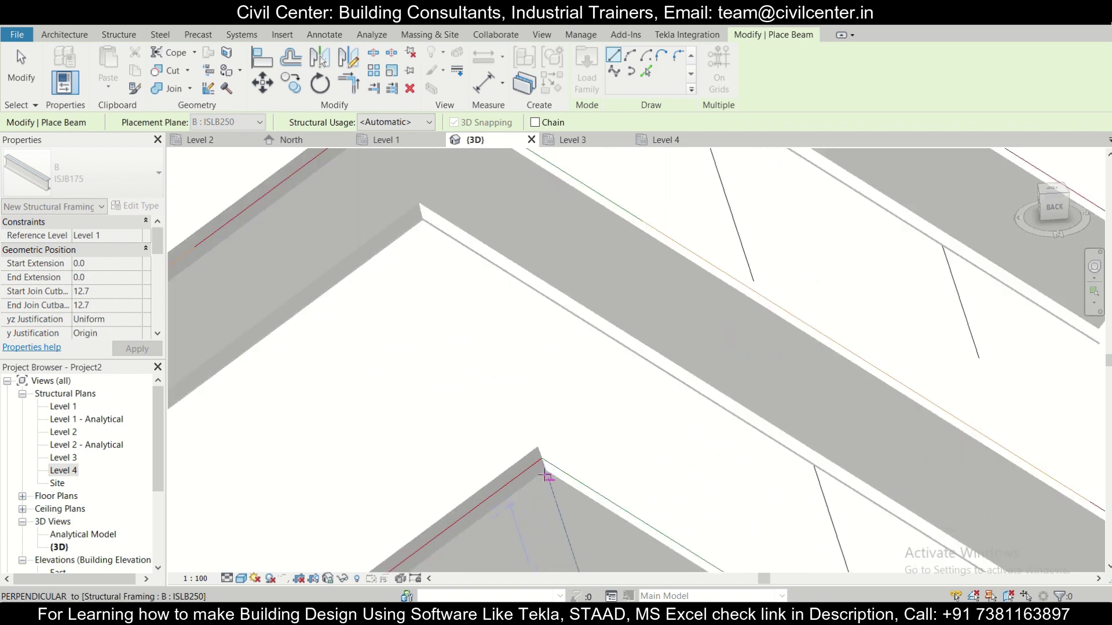
{"action": "left_click", "coordinate": [542, 458]}
{"action": "scroll", "coordinate": [544, 463], "scroll_direction": "down", "scroll_amount": 6}
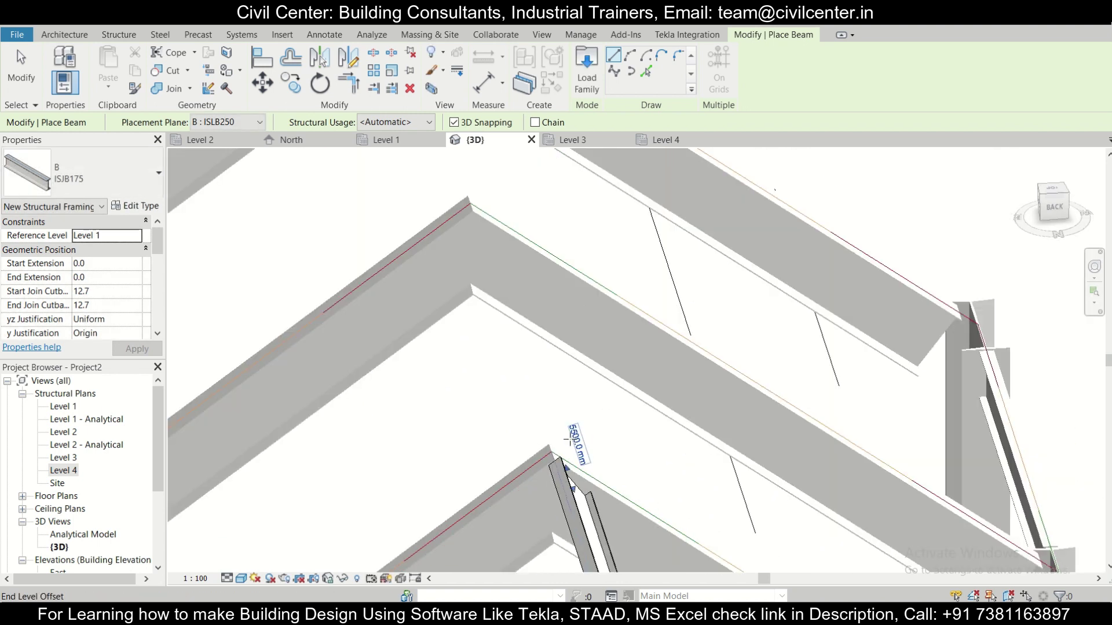
Set the North elevation to Wireframe display, showing the new ISJB175 beam's end profile at the frame apex
{"action": "scroll", "coordinate": [553, 496], "scroll_direction": "up", "scroll_amount": 5}
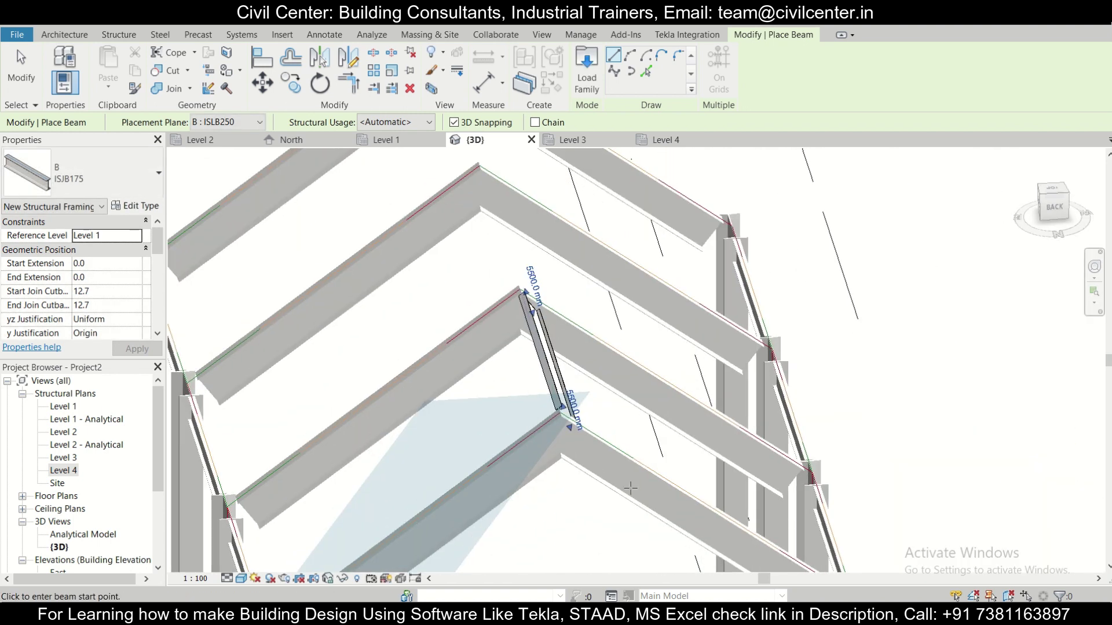
{"action": "scroll", "coordinate": [579, 405], "scroll_direction": "down", "scroll_amount": 3}
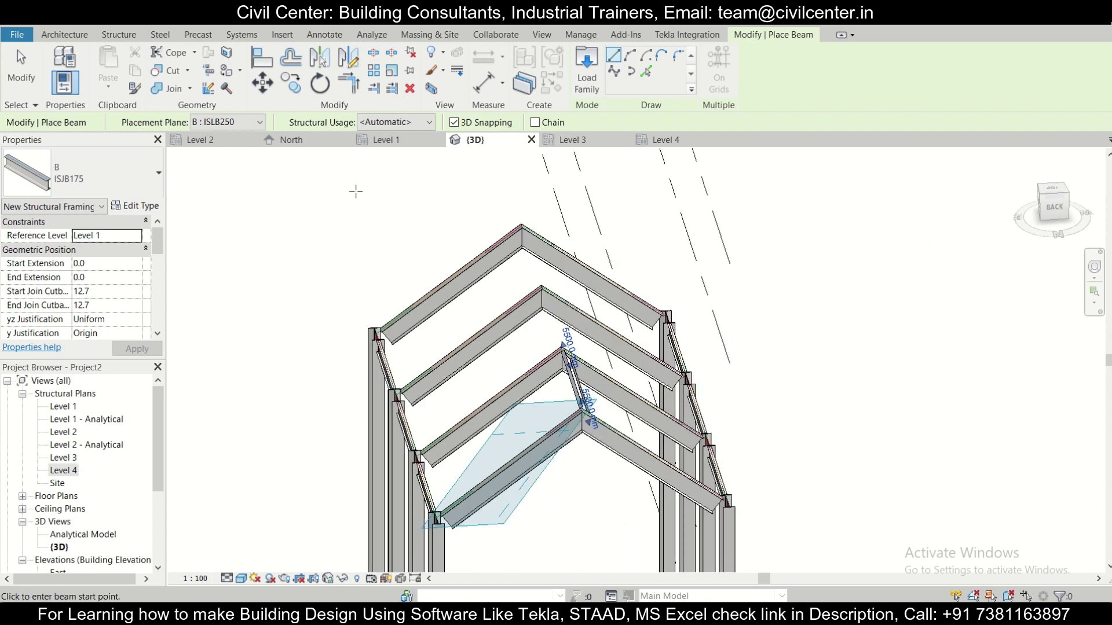
{"action": "left_click", "coordinate": [293, 141]}
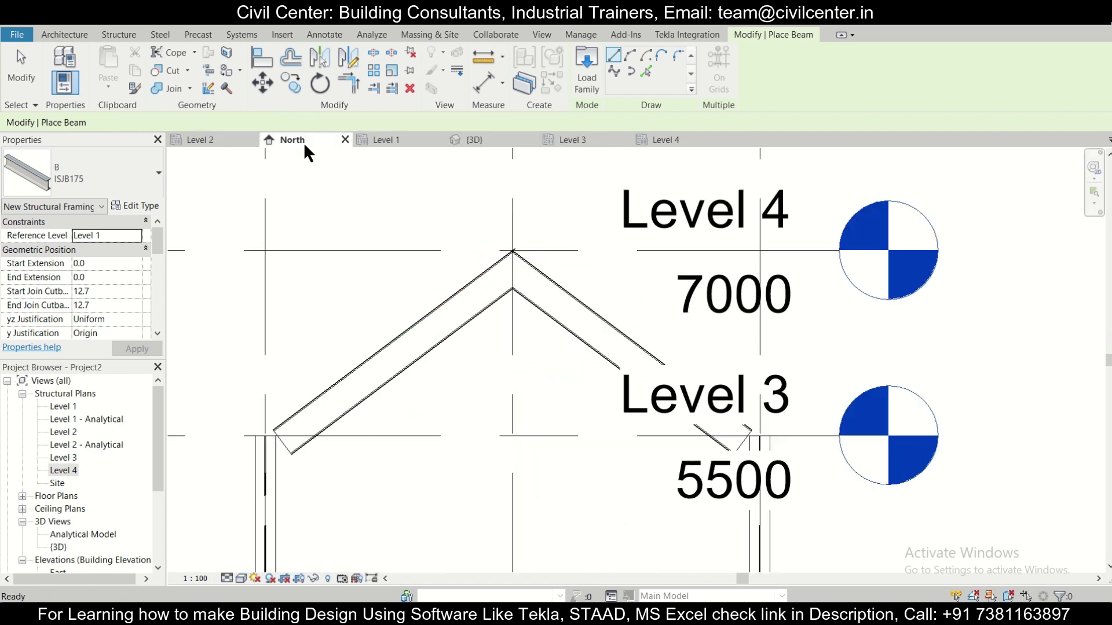
{"action": "left_click", "coordinate": [241, 579]}
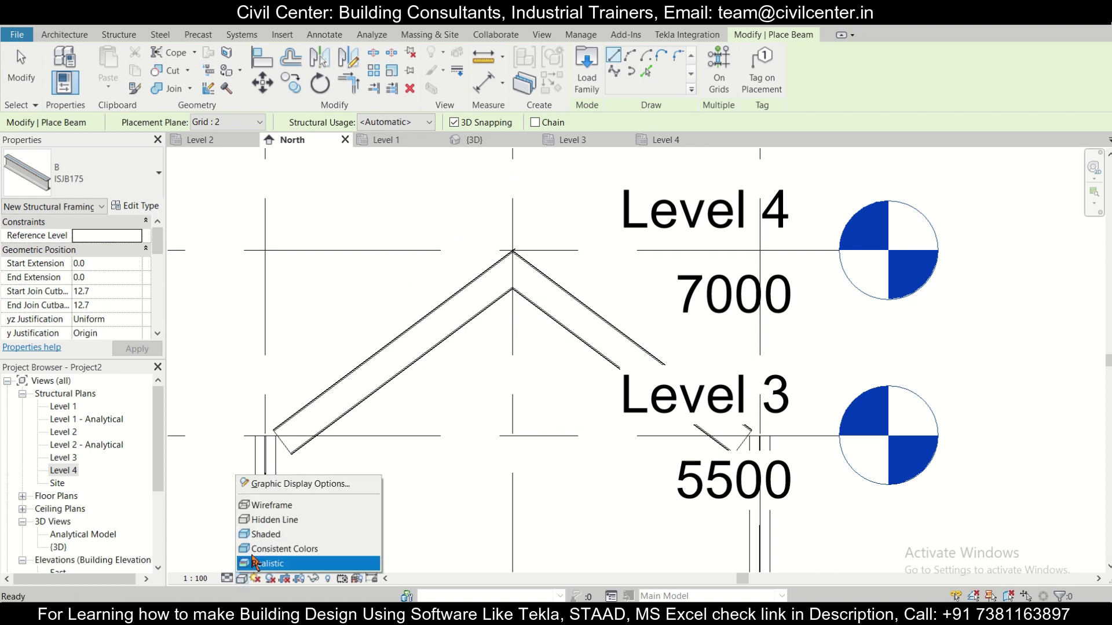
{"action": "left_click", "coordinate": [273, 505]}
{"action": "scroll", "coordinate": [542, 232], "scroll_direction": "up", "scroll_amount": 5}
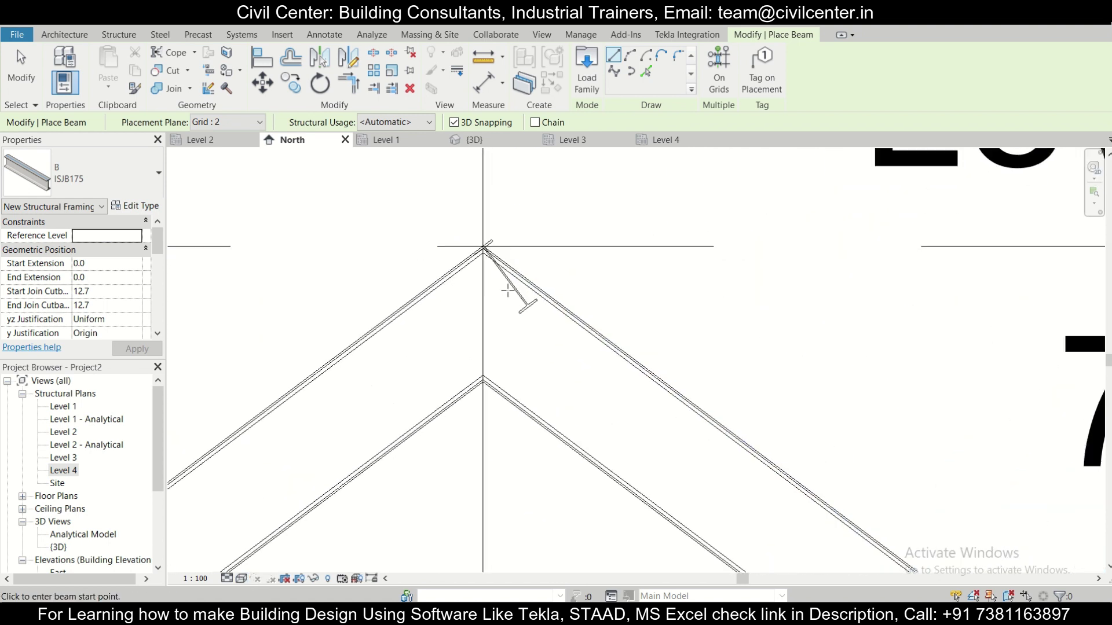
Move the ISJB175 beam 450 mm from the apex down along the left roof slope in the North elevation
{"action": "key", "text": "Escape"}
{"action": "left_click", "coordinate": [513, 289]}
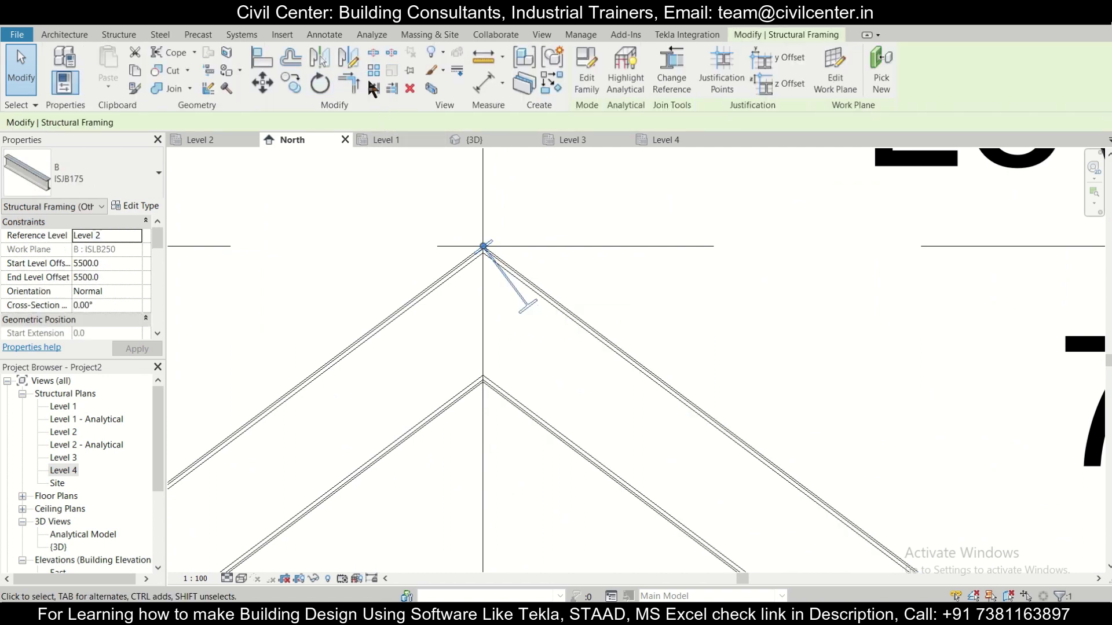
{"action": "left_click", "coordinate": [262, 82]}
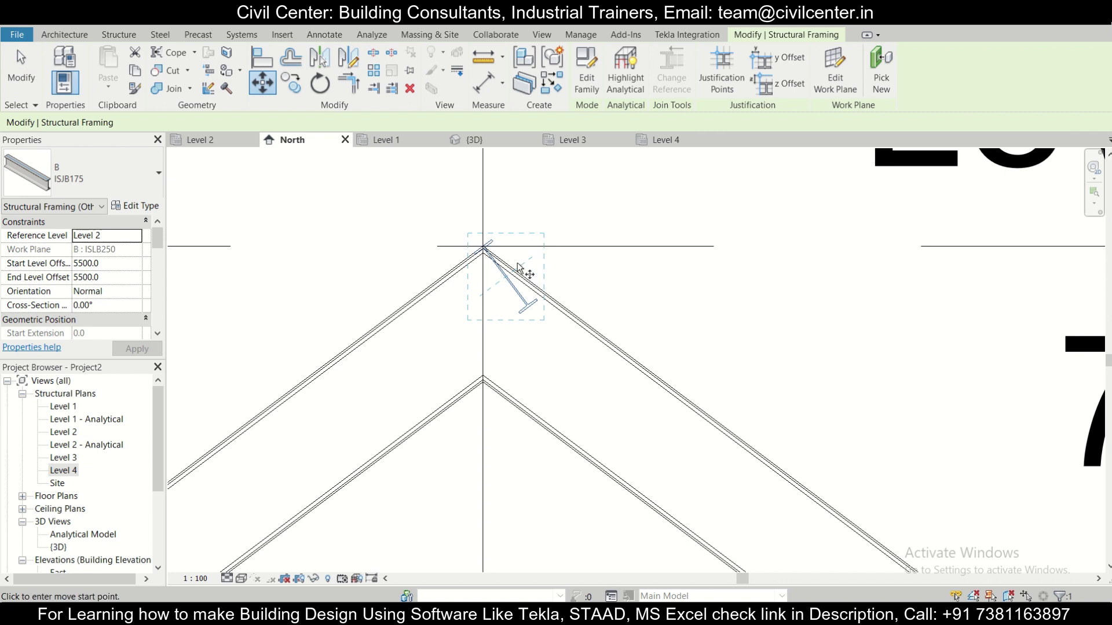
{"action": "left_click", "coordinate": [484, 249]}
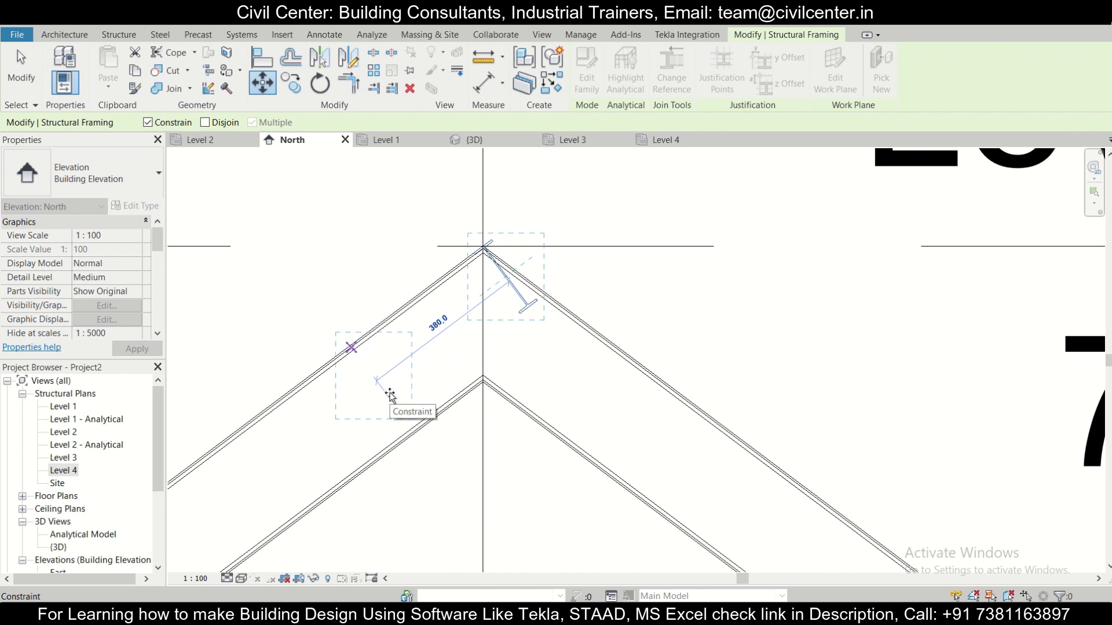
{"action": "type", "text": "4"}
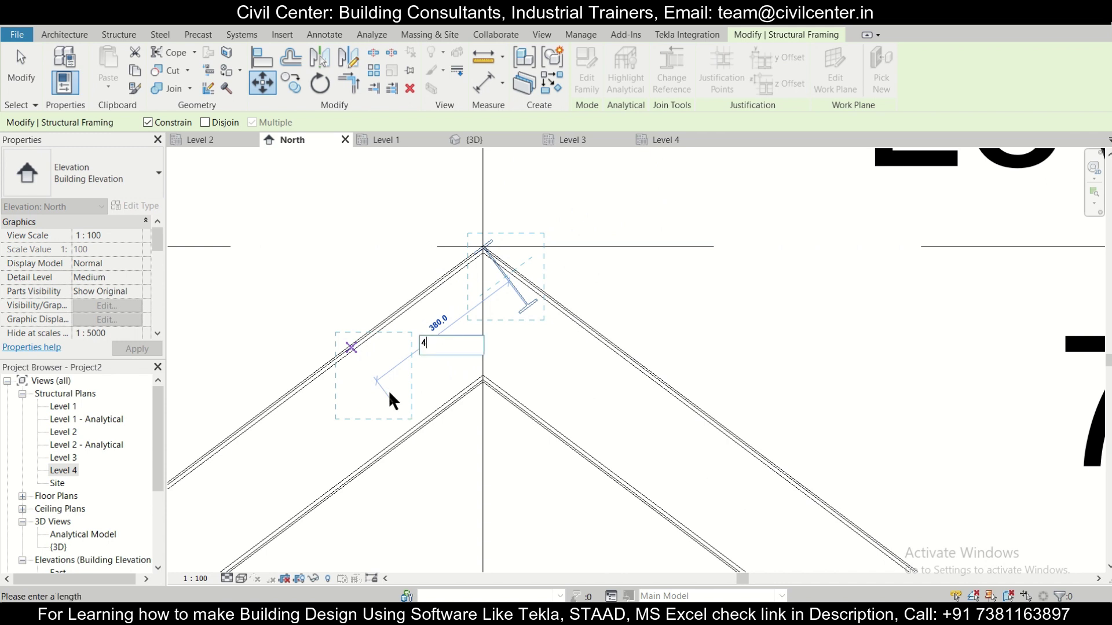
{"action": "type", "text": "00"}
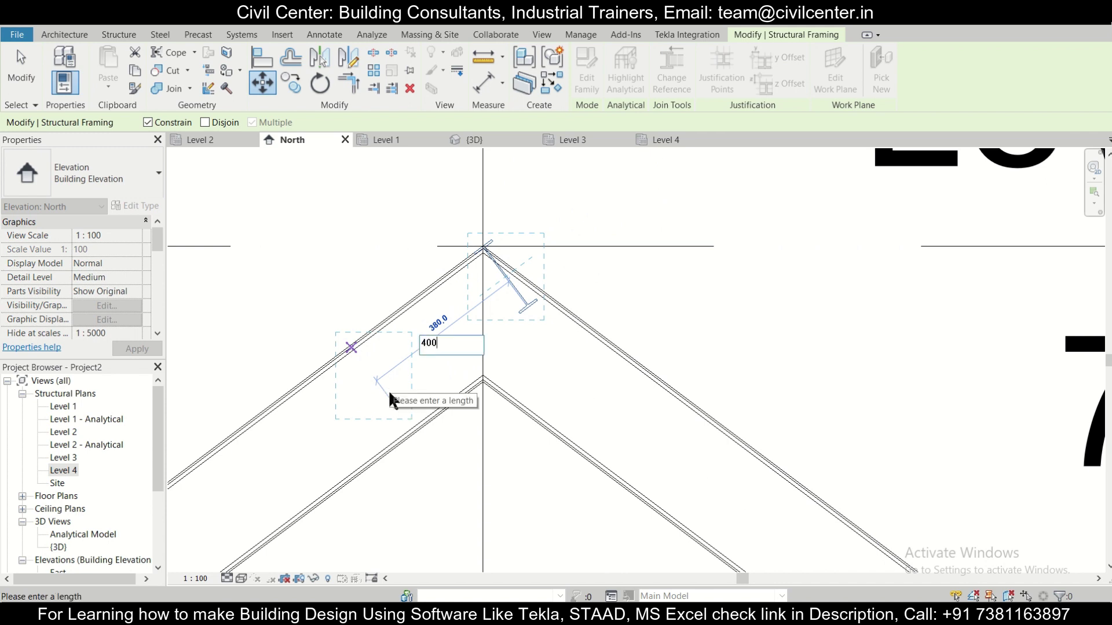
{"action": "key", "text": "BackSpace"}
{"action": "key", "text": "BackSpace"}
{"action": "type", "text": "50"}
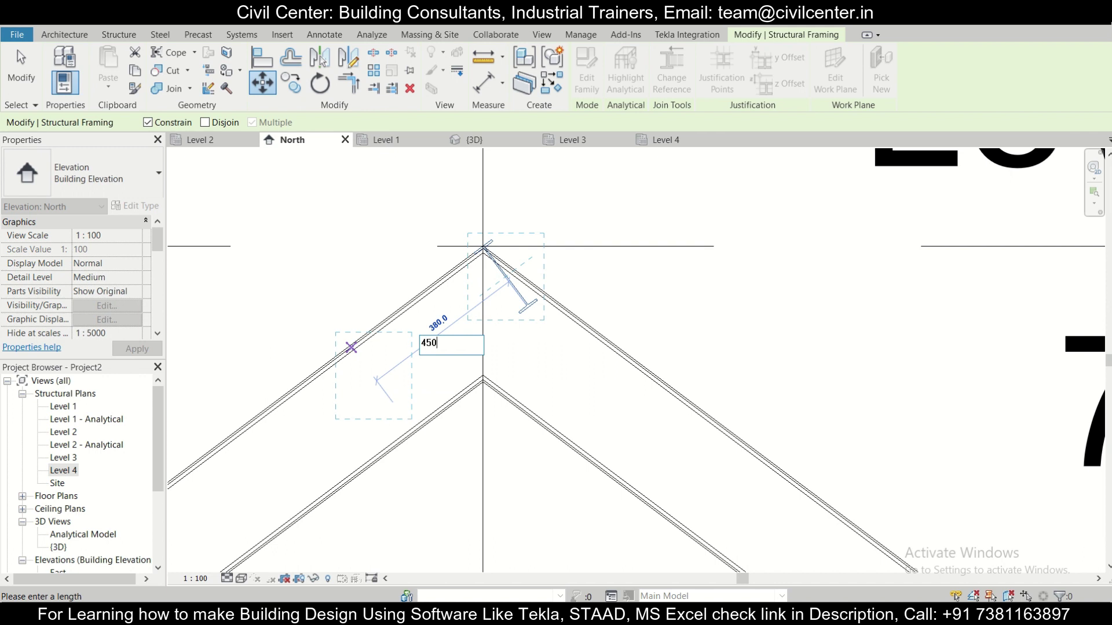
{"action": "key", "text": "Return"}
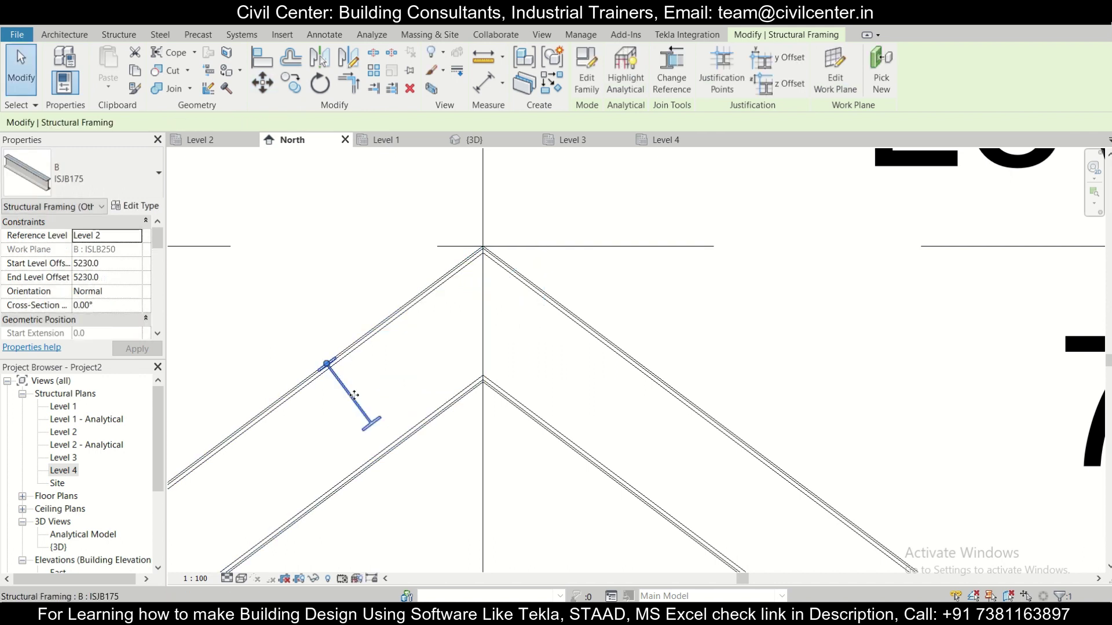
Mirror a copy of the moved ISJB175 beam about grid 6 onto the right slope and inspect the pair in 3D
{"action": "left_click", "coordinate": [328, 64]}
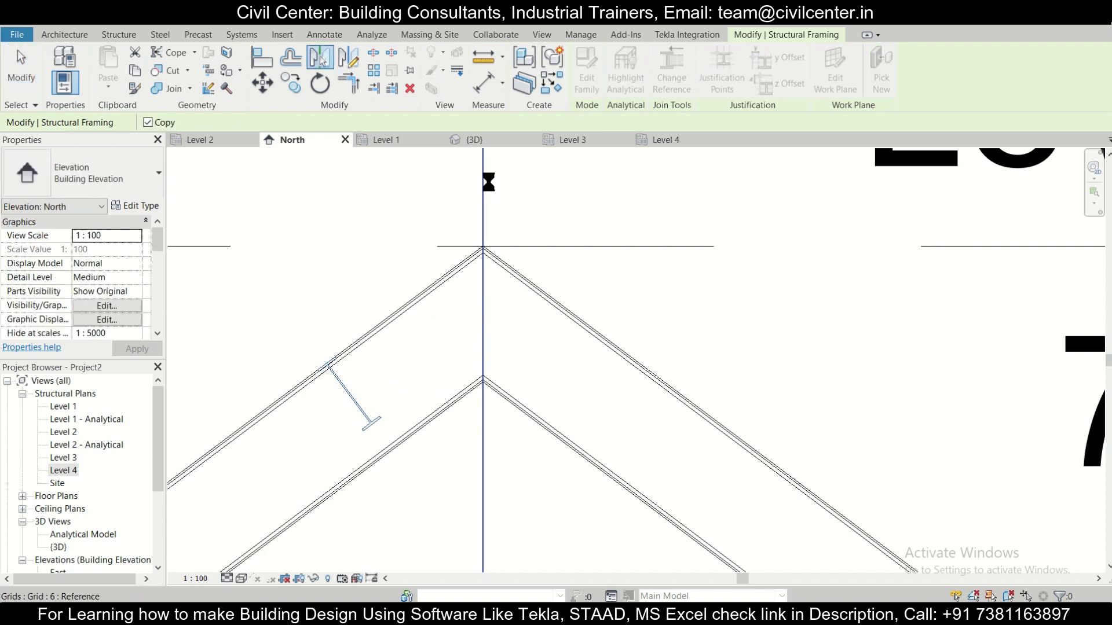
{"action": "left_click", "coordinate": [488, 180]}
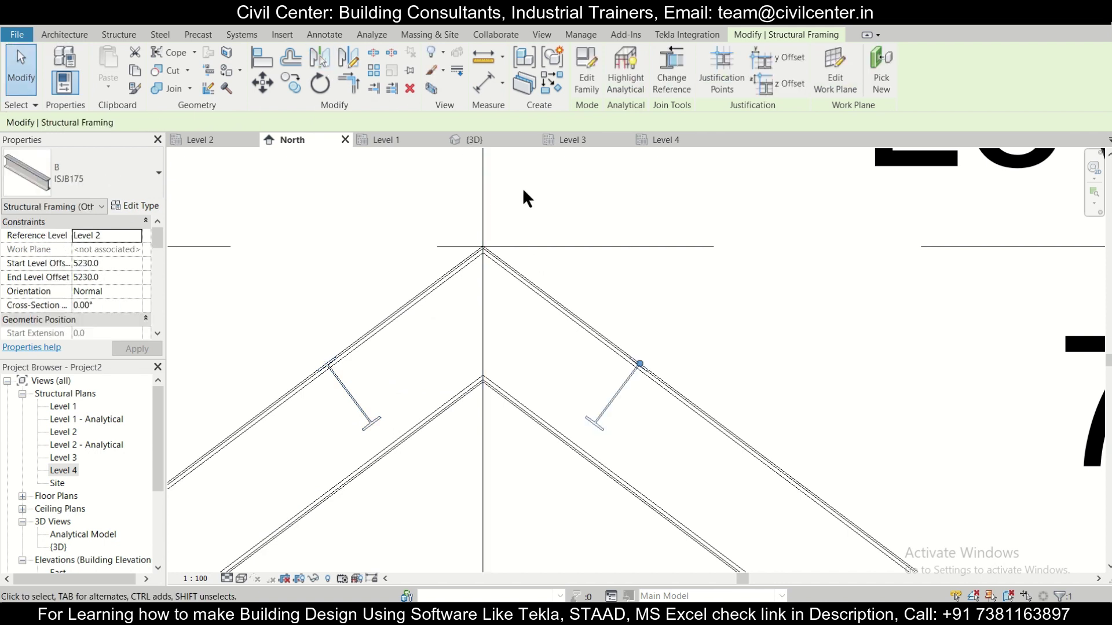
{"action": "left_click", "coordinate": [478, 142]}
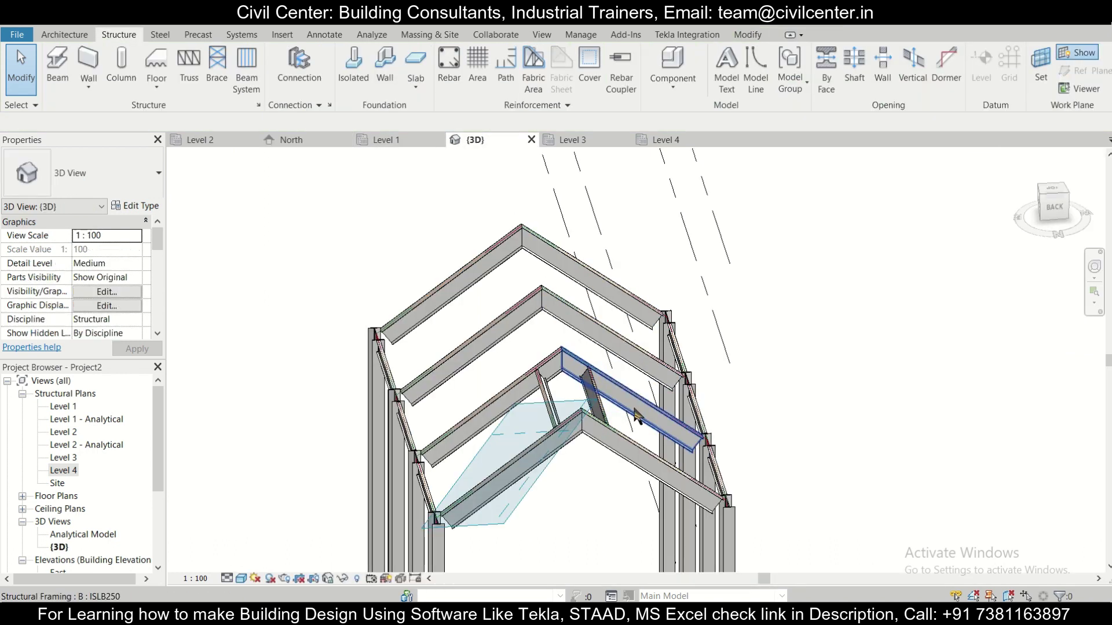
{"action": "scroll", "coordinate": [626, 347], "scroll_direction": "up", "scroll_amount": 5}
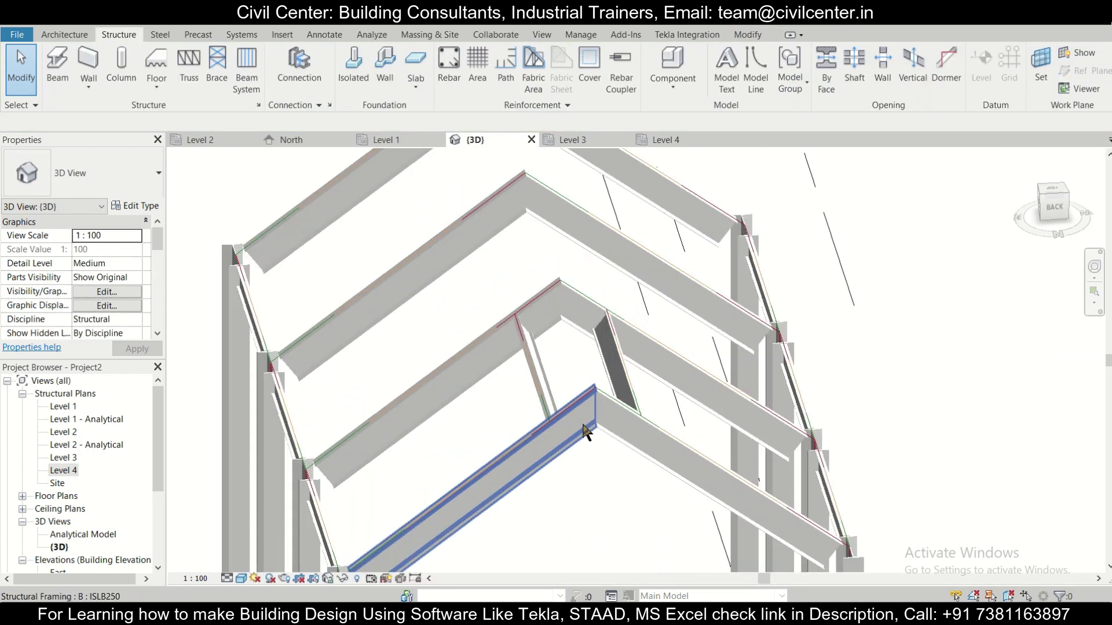
{"action": "scroll", "coordinate": [619, 342], "scroll_direction": "down", "scroll_amount": 4}
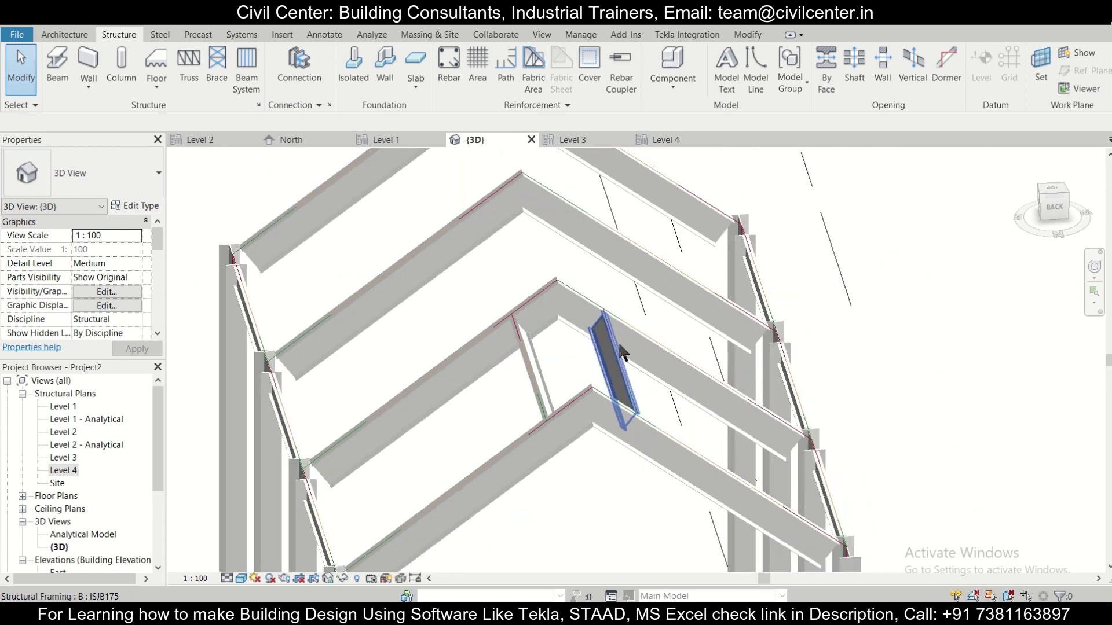
{"action": "scroll", "coordinate": [620, 348], "scroll_direction": "up", "scroll_amount": 2}
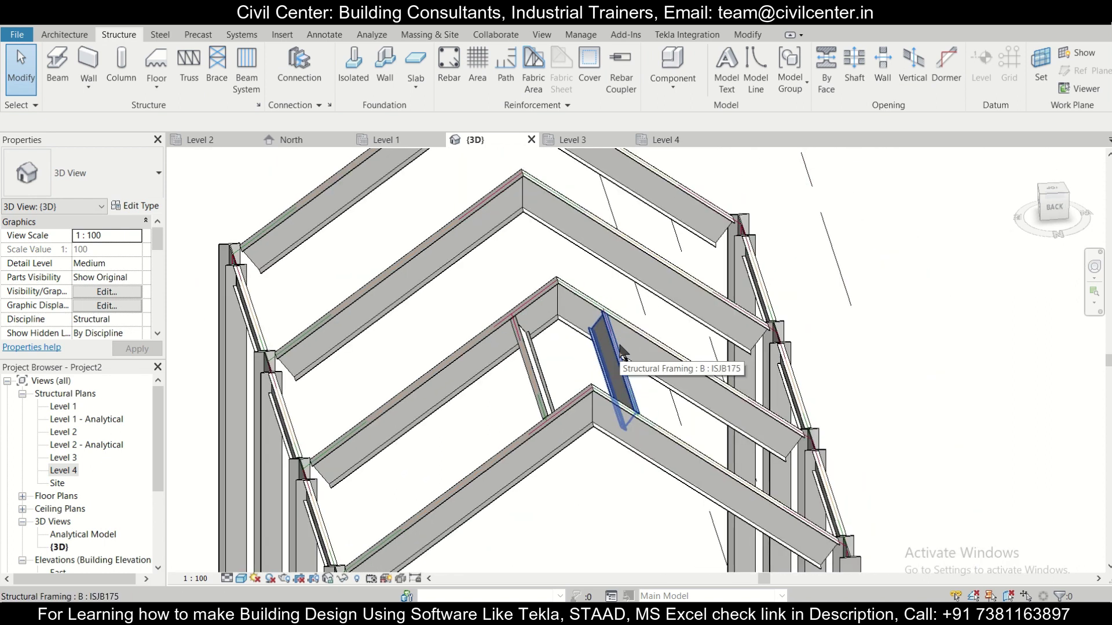
Copy both ISJB175 beams from the grid 2–3 bay to the 3–4 and 4–5 bays in the Level 4 plan
{"action": "left_click", "coordinate": [645, 141]}
{"action": "scroll", "coordinate": [614, 278], "scroll_direction": "down", "scroll_amount": 2}
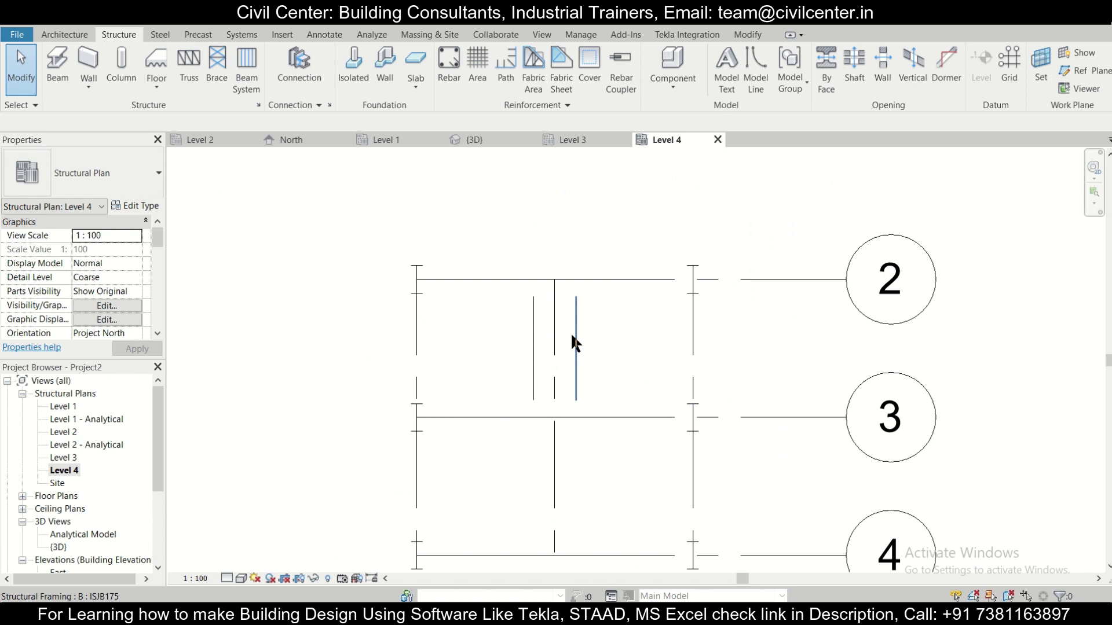
{"action": "left_click", "coordinate": [569, 338]}
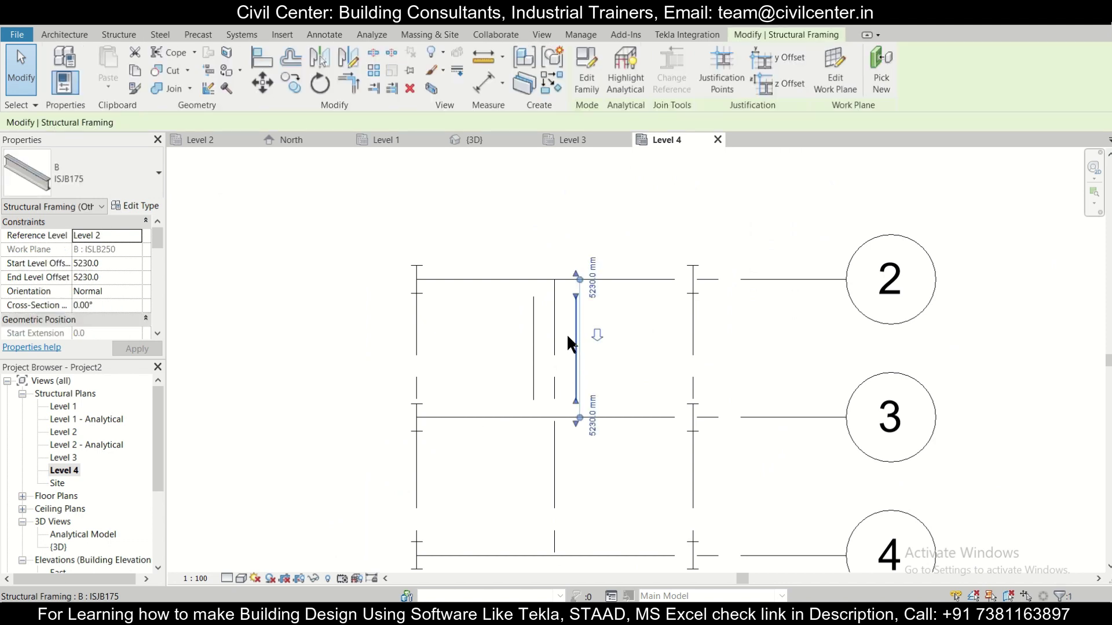
{"action": "left_click", "coordinate": [532, 345], "text": "ctrl"}
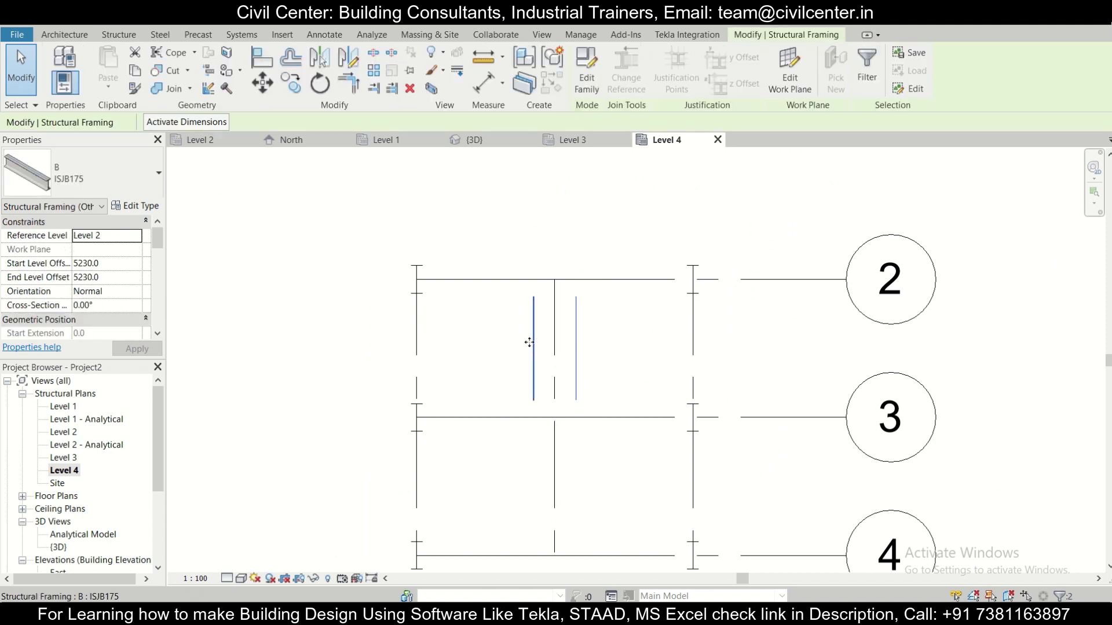
{"action": "left_click", "coordinate": [286, 85]}
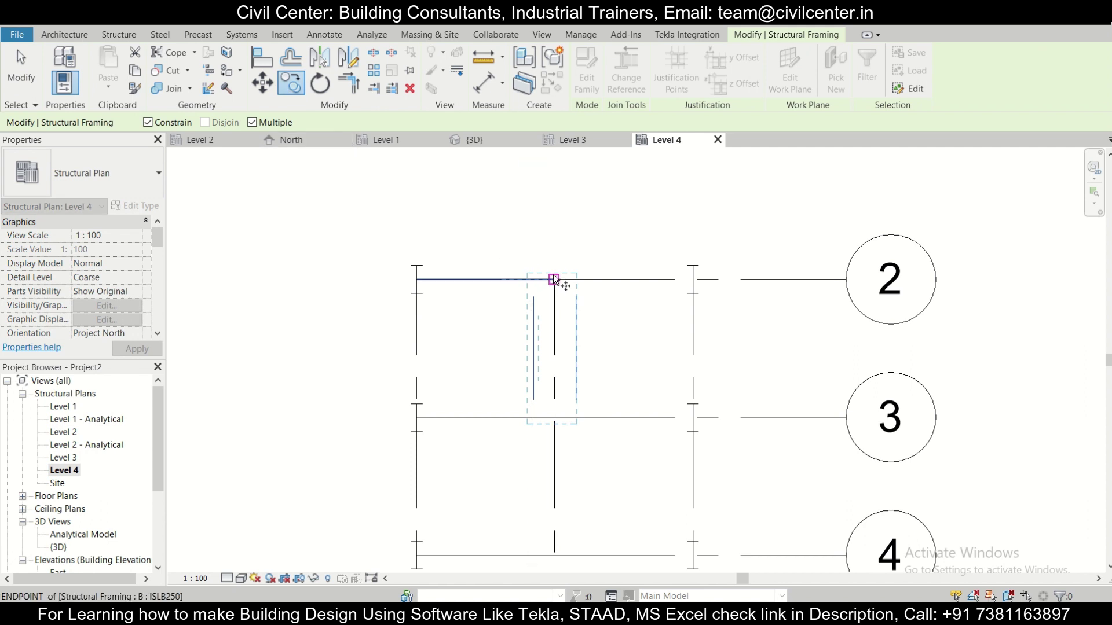
{"action": "middle_click_drag", "start_coordinate": [553, 455], "coordinate": [596, 210]}
{"action": "left_click", "coordinate": [605, 328]}
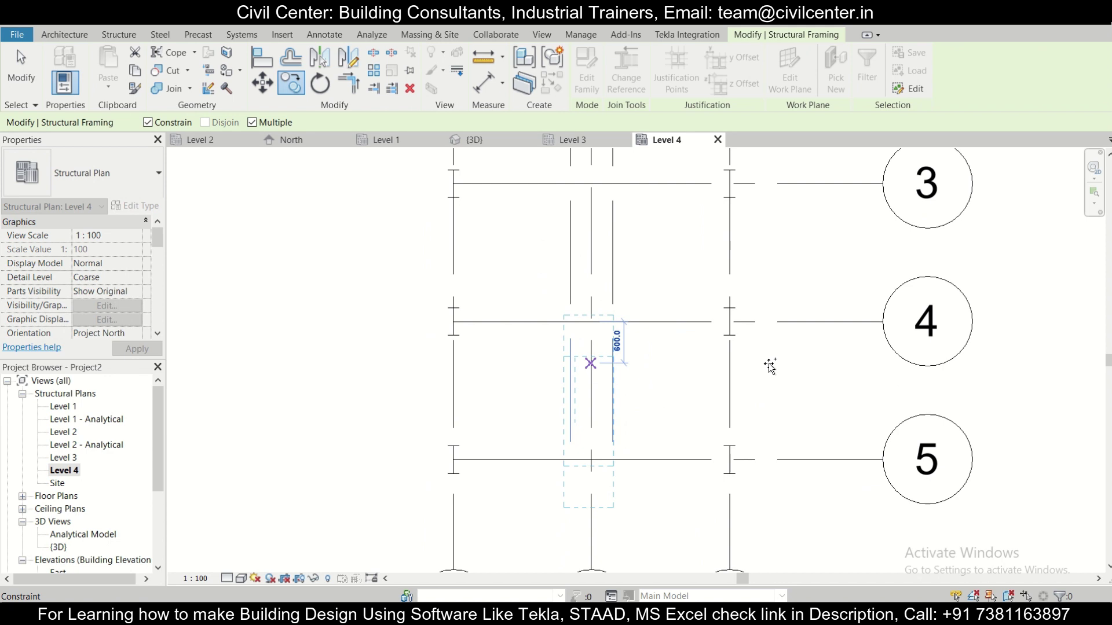
{"action": "key", "text": "Escape"}
Examine the copied ISJB175 beams near the ridge and the whole steel frame from several angles in the 3D view
{"action": "left_click", "coordinate": [492, 139]}
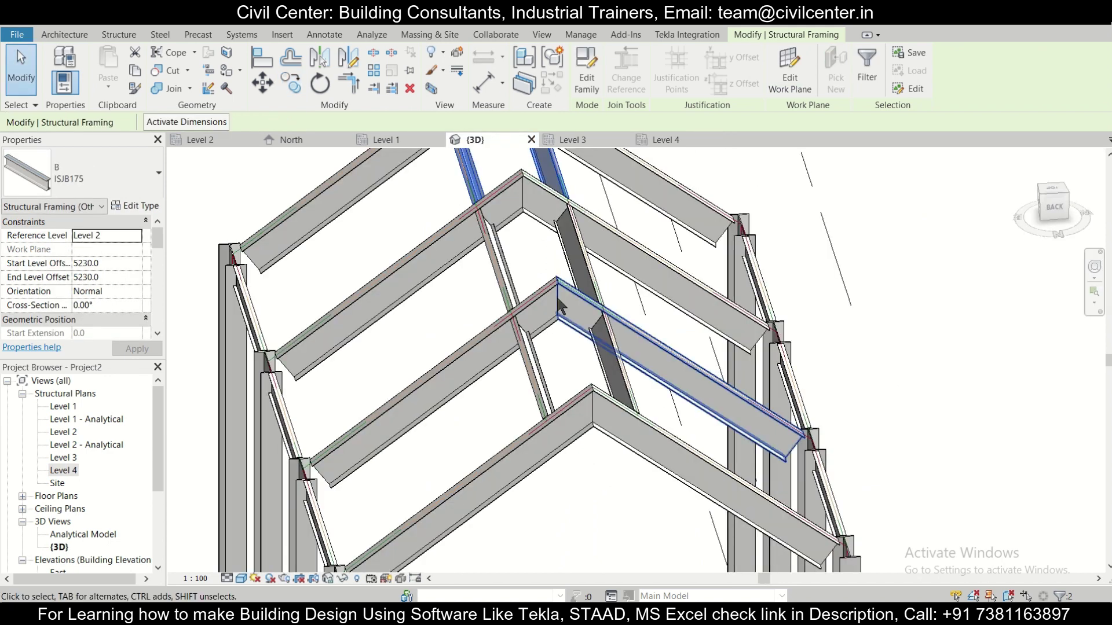
{"action": "scroll", "coordinate": [560, 304], "scroll_direction": "down", "scroll_amount": 3}
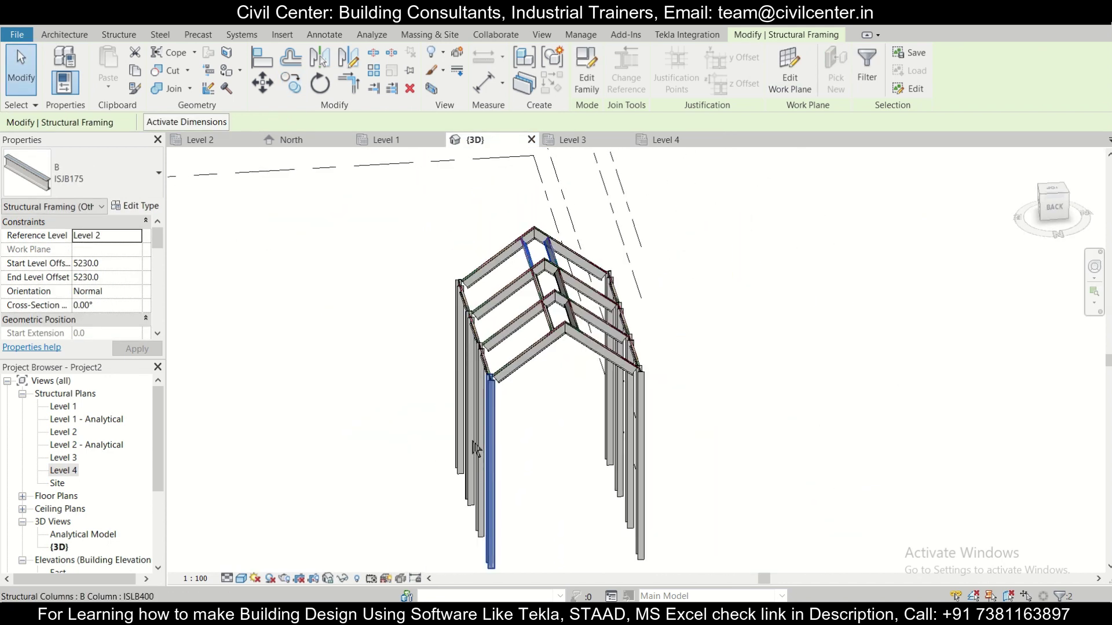
{"action": "middle_click_drag", "start_coordinate": [418, 442], "coordinate": [771, 423], "text": "shift"}
{"action": "key", "text": "Escape"}
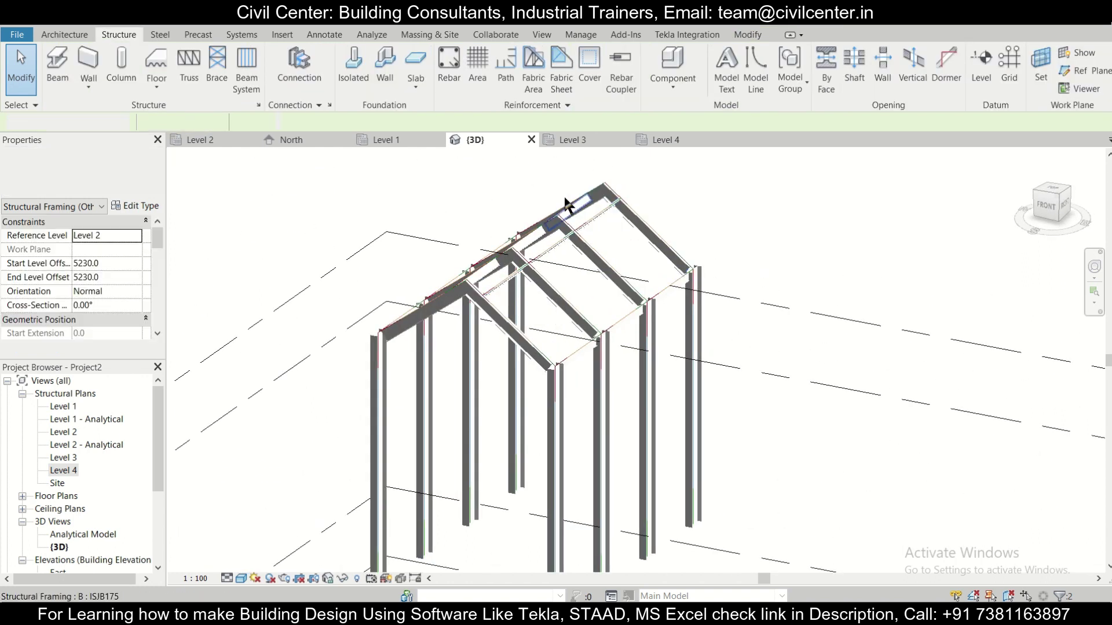
{"action": "scroll", "coordinate": [564, 195], "scroll_direction": "up", "scroll_amount": 3}
{"action": "scroll", "coordinate": [506, 359], "scroll_direction": "down", "scroll_amount": 4}
{"action": "middle_click_drag", "start_coordinate": [507, 359], "coordinate": [474, 417], "text": "shift"}
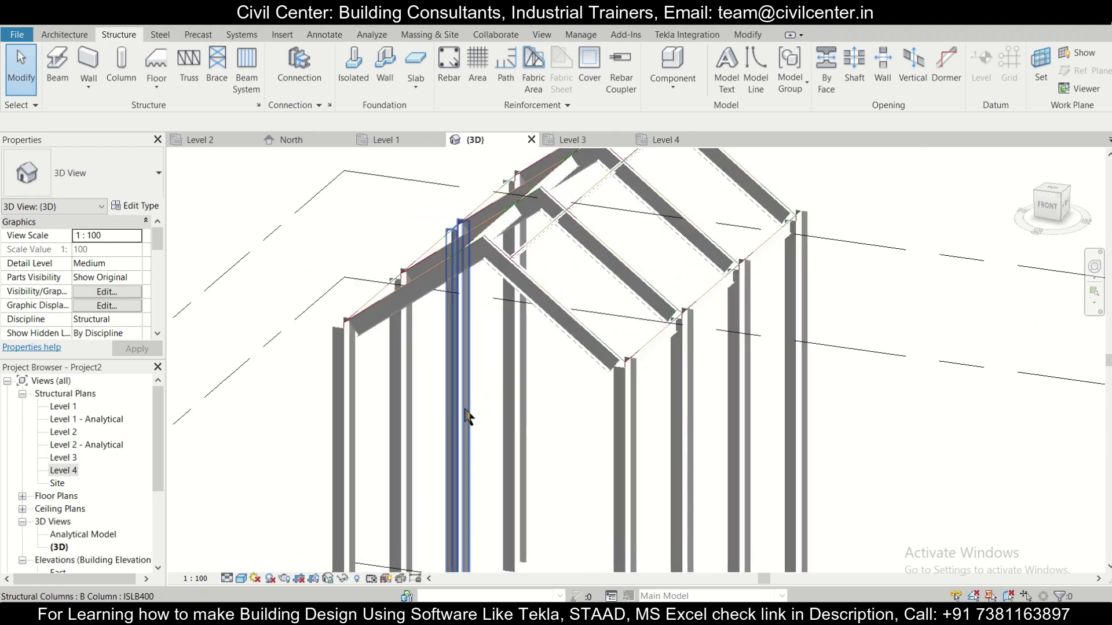
{"action": "scroll", "coordinate": [467, 415], "scroll_direction": "down", "scroll_amount": 2}
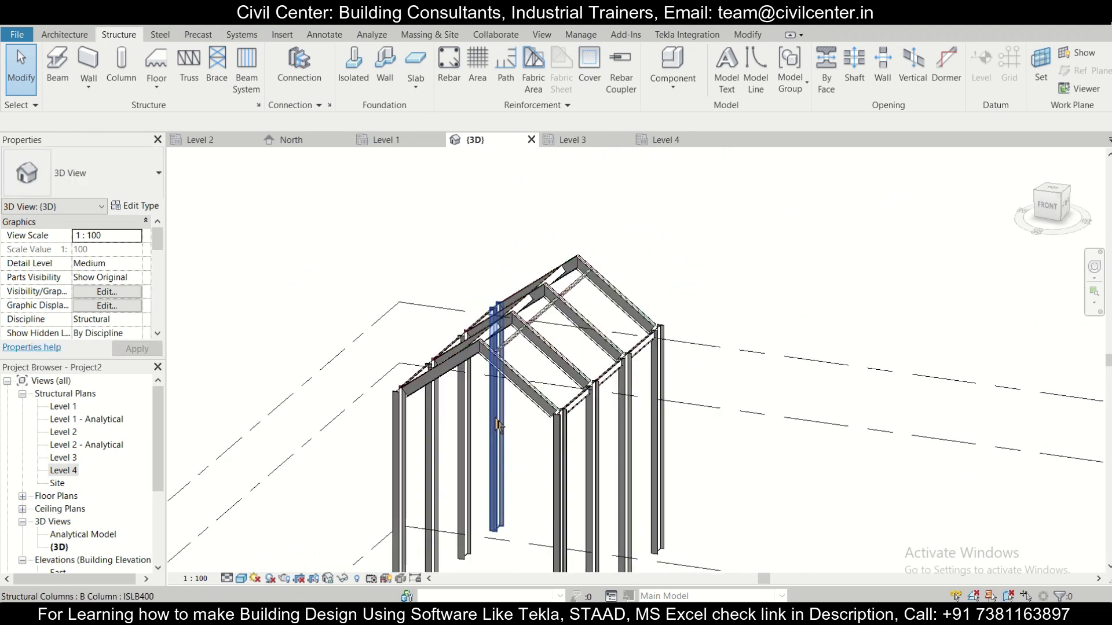